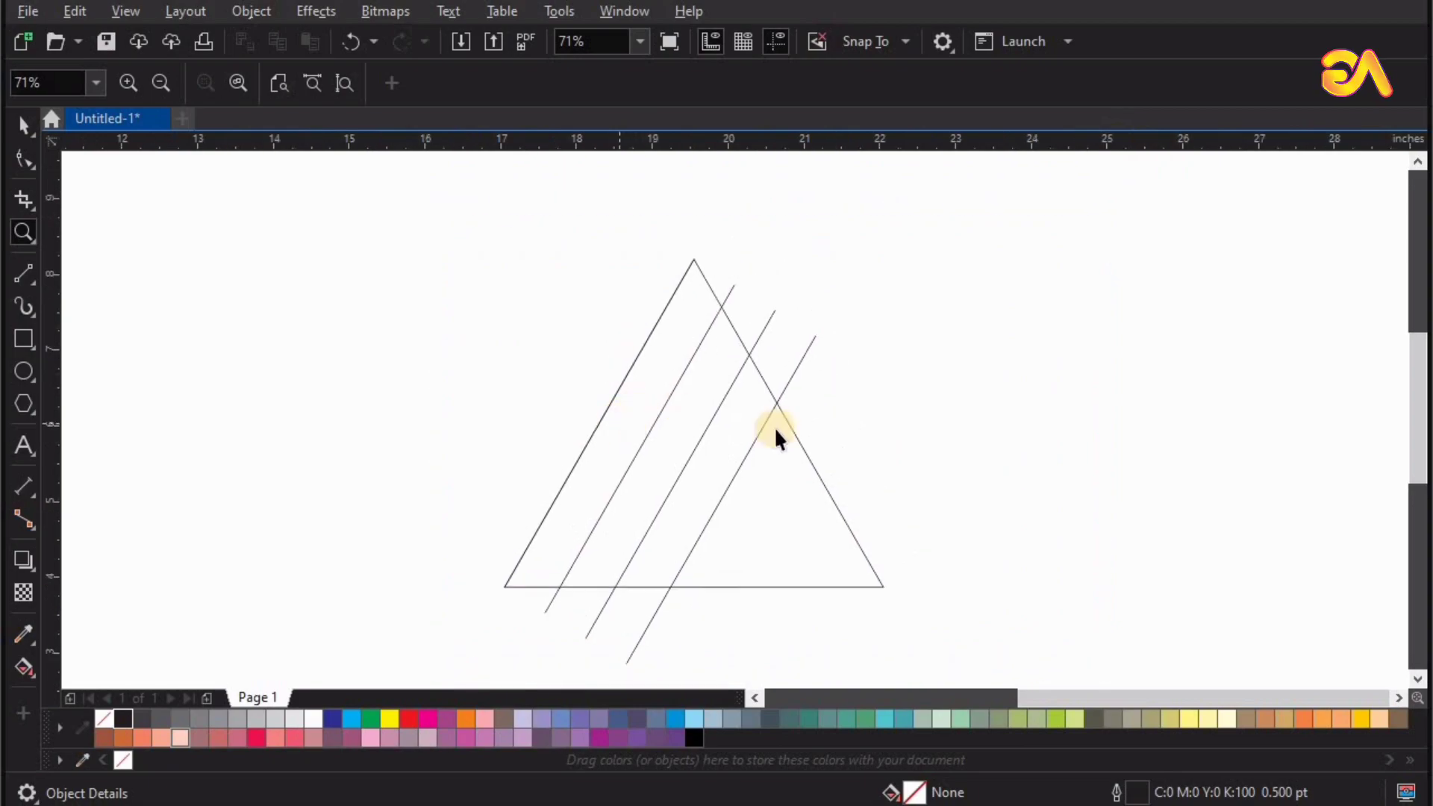
# Thicken the outlines of the triangle and the three slanted lines, trying 24 pt and 36 pt before setting 30 pt.
pyautogui.press('space')
pyautogui.press('F4')
pyautogui.scroll(-1, 1012, 488)
pyautogui.moveTo(589, 240); pyautogui.dragTo(1108, 606)
pyautogui.click(992, 84)
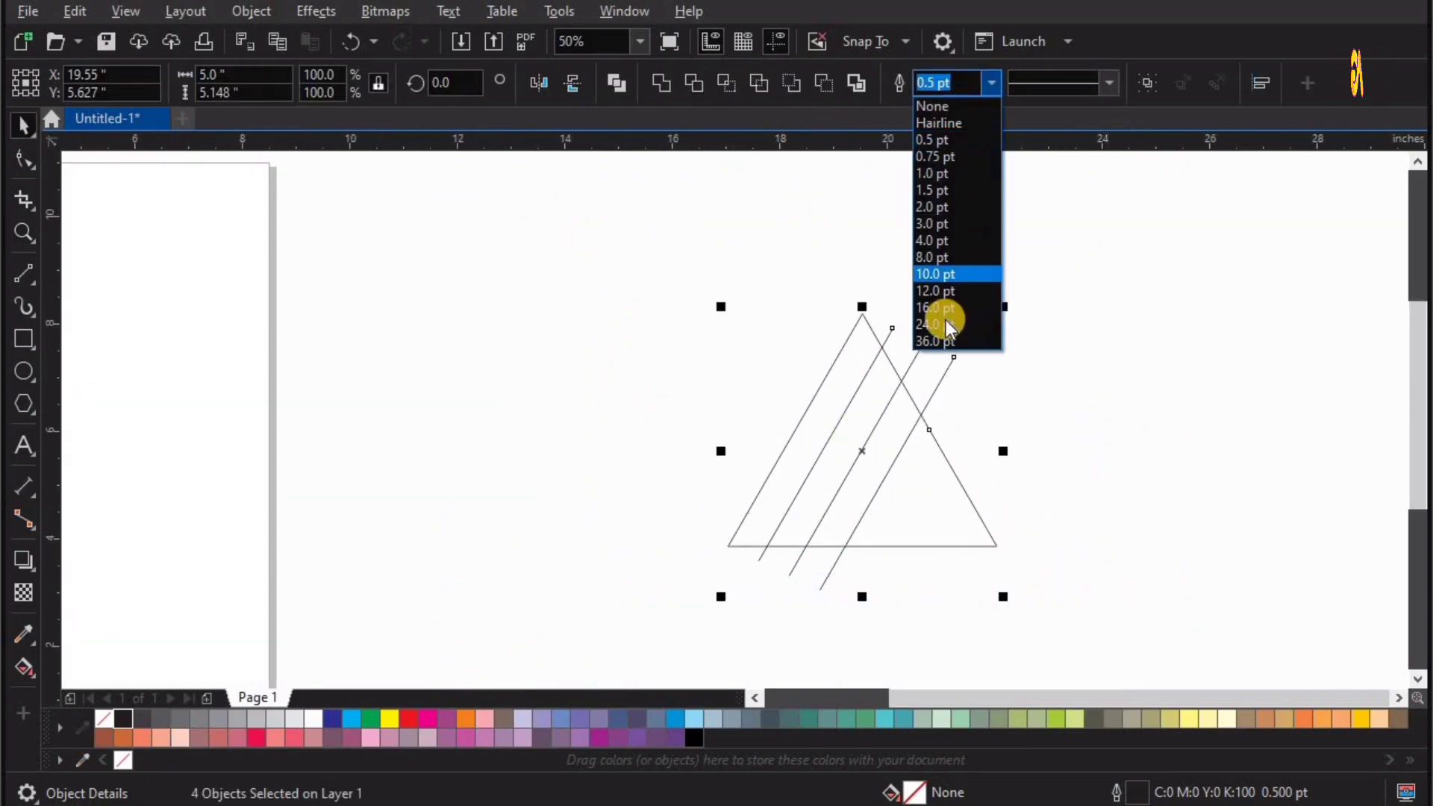
pyautogui.click(942, 323)
pyautogui.hotkey('shift', 'F2')
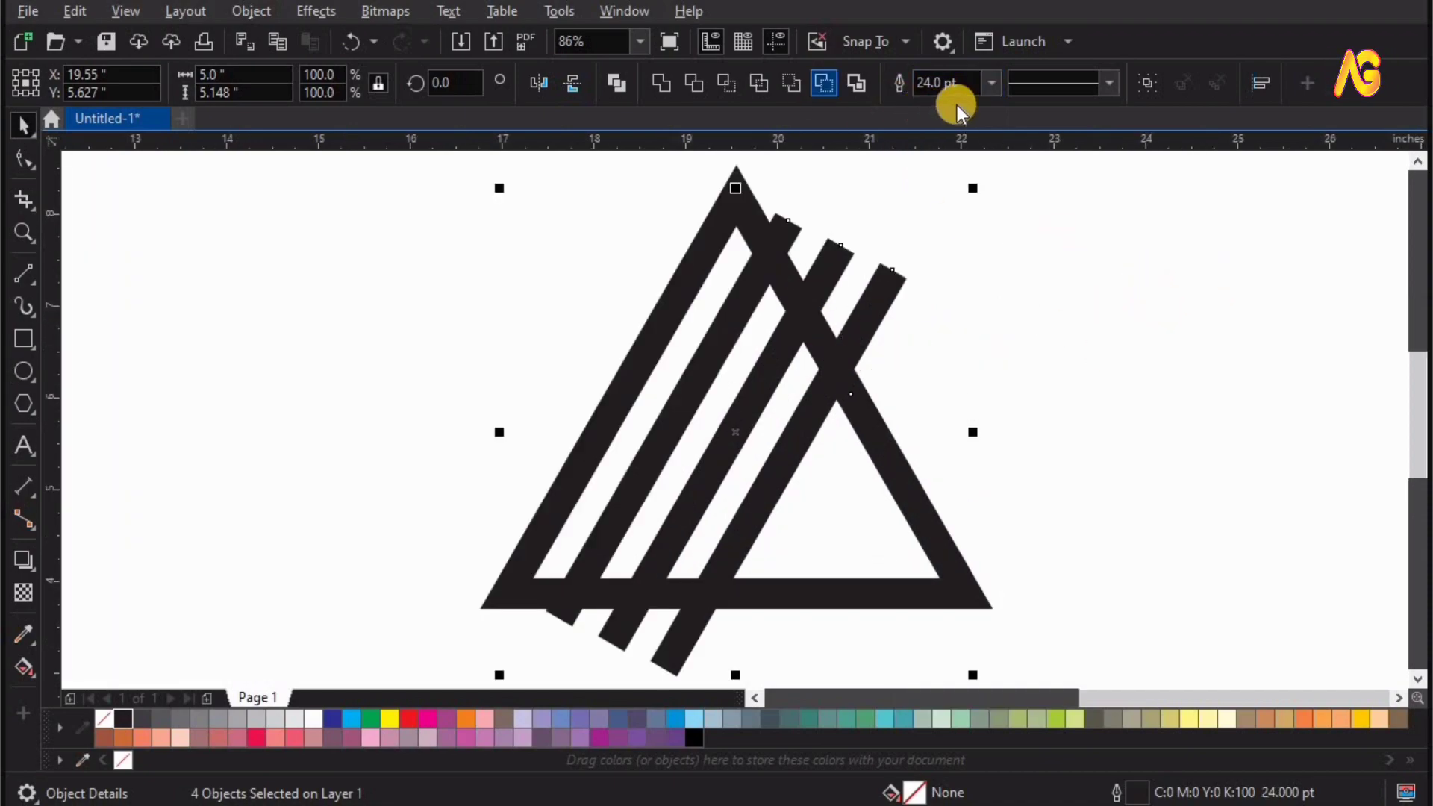
pyautogui.click(990, 84)
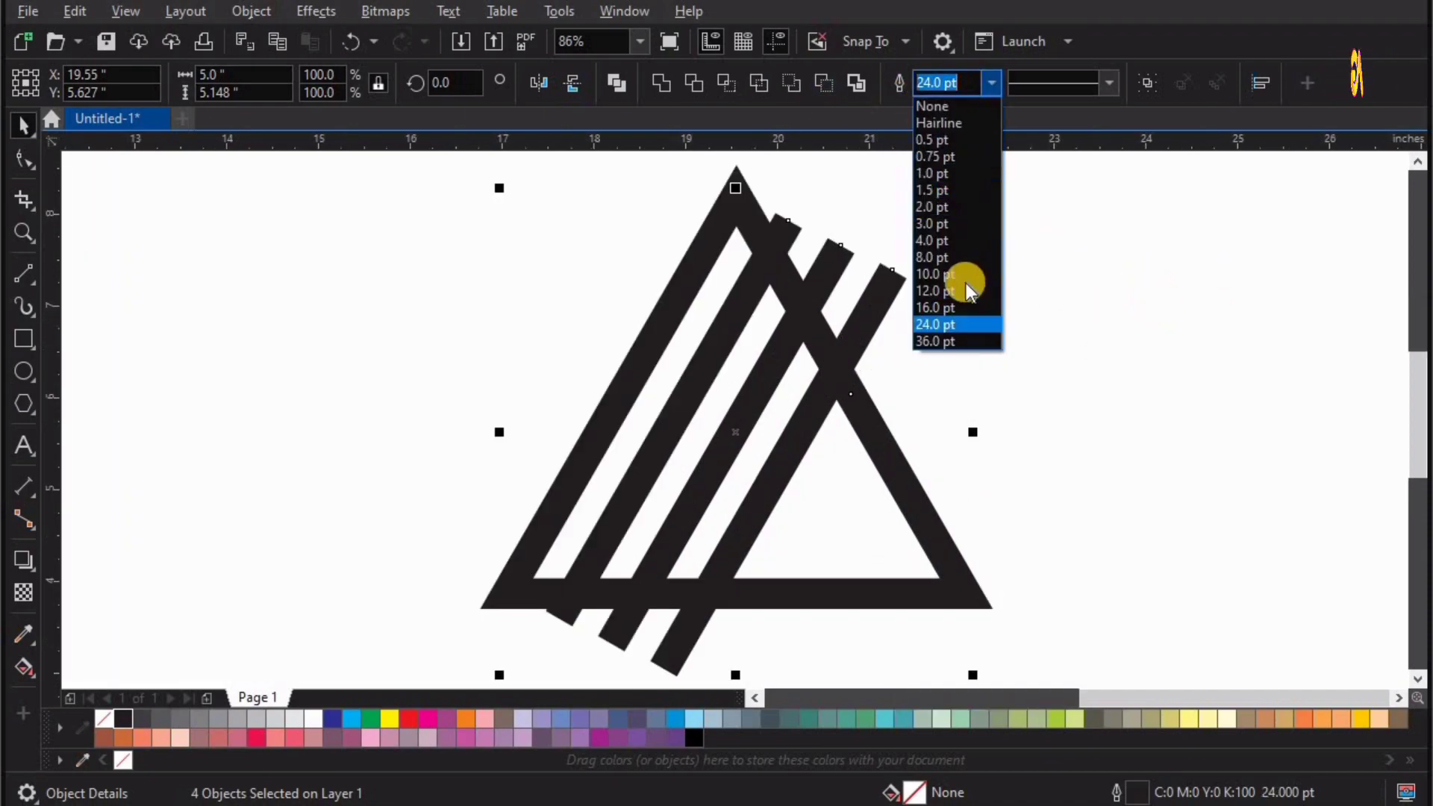
pyautogui.click(948, 340)
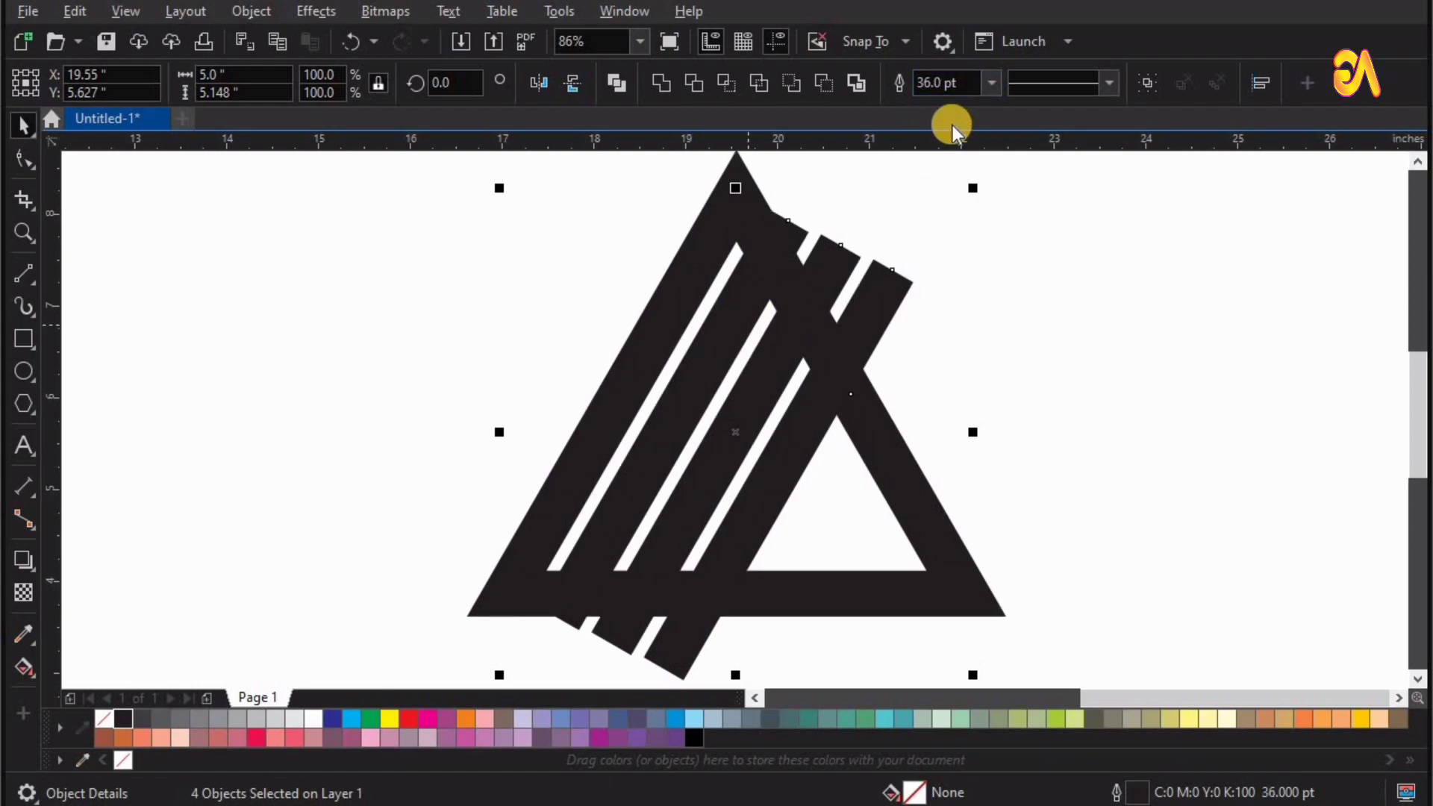
pyautogui.click(858, 84)
pyautogui.click(334, 258)
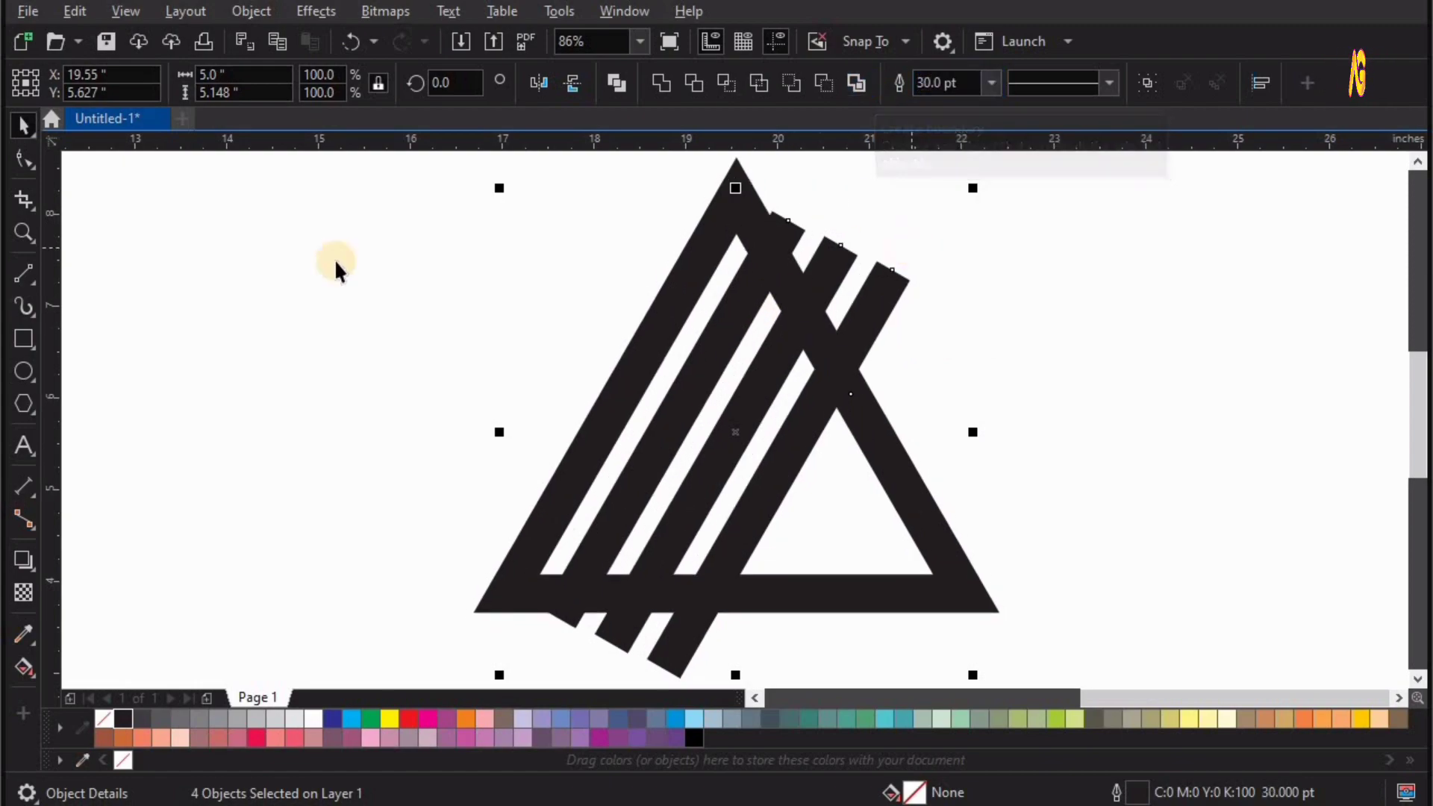
# Remove the three slanted line ends sticking out beyond the triangle's upper-right side with Virtual Segment Delete.
pyautogui.click(35, 207)
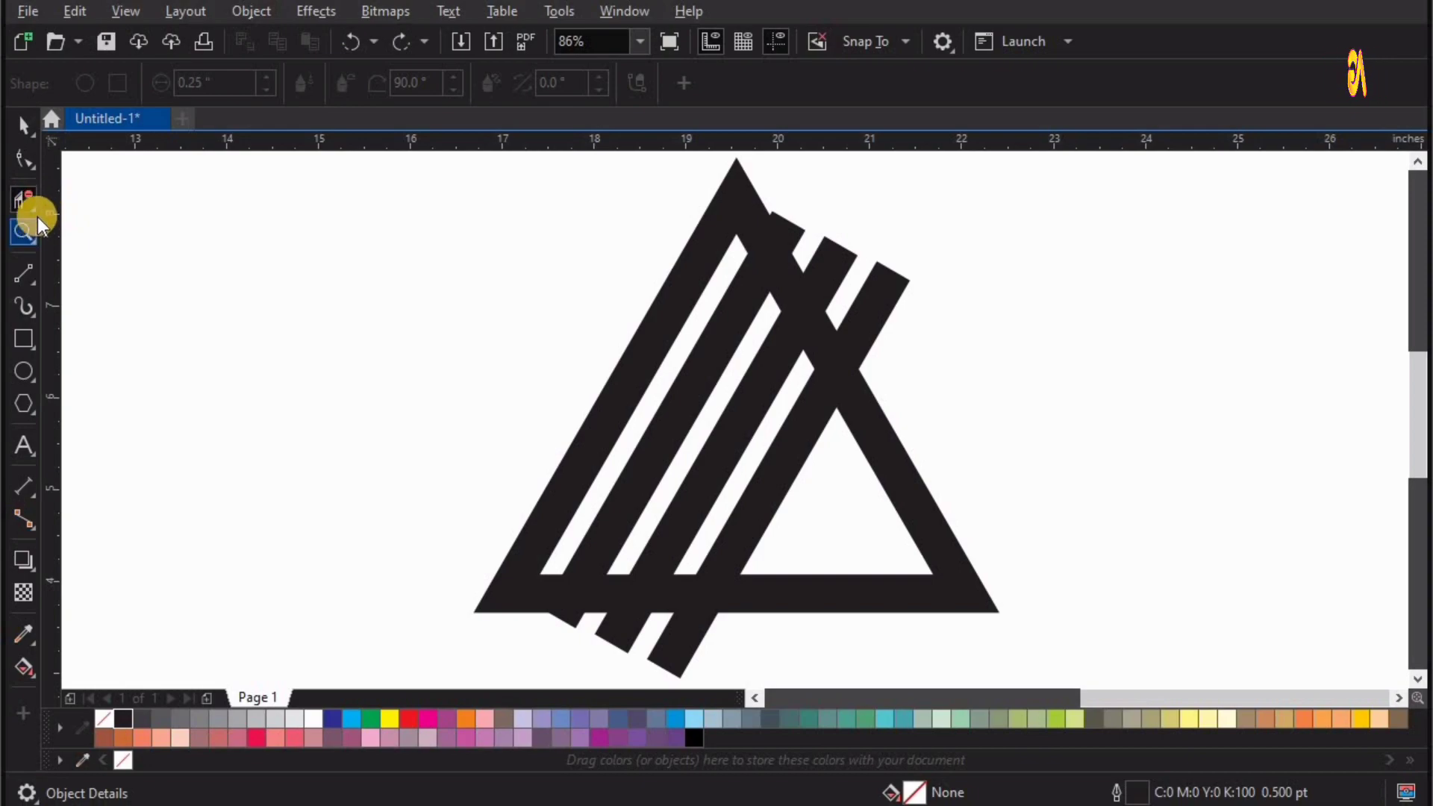
pyautogui.click(35, 212)
pyautogui.click(123, 248)
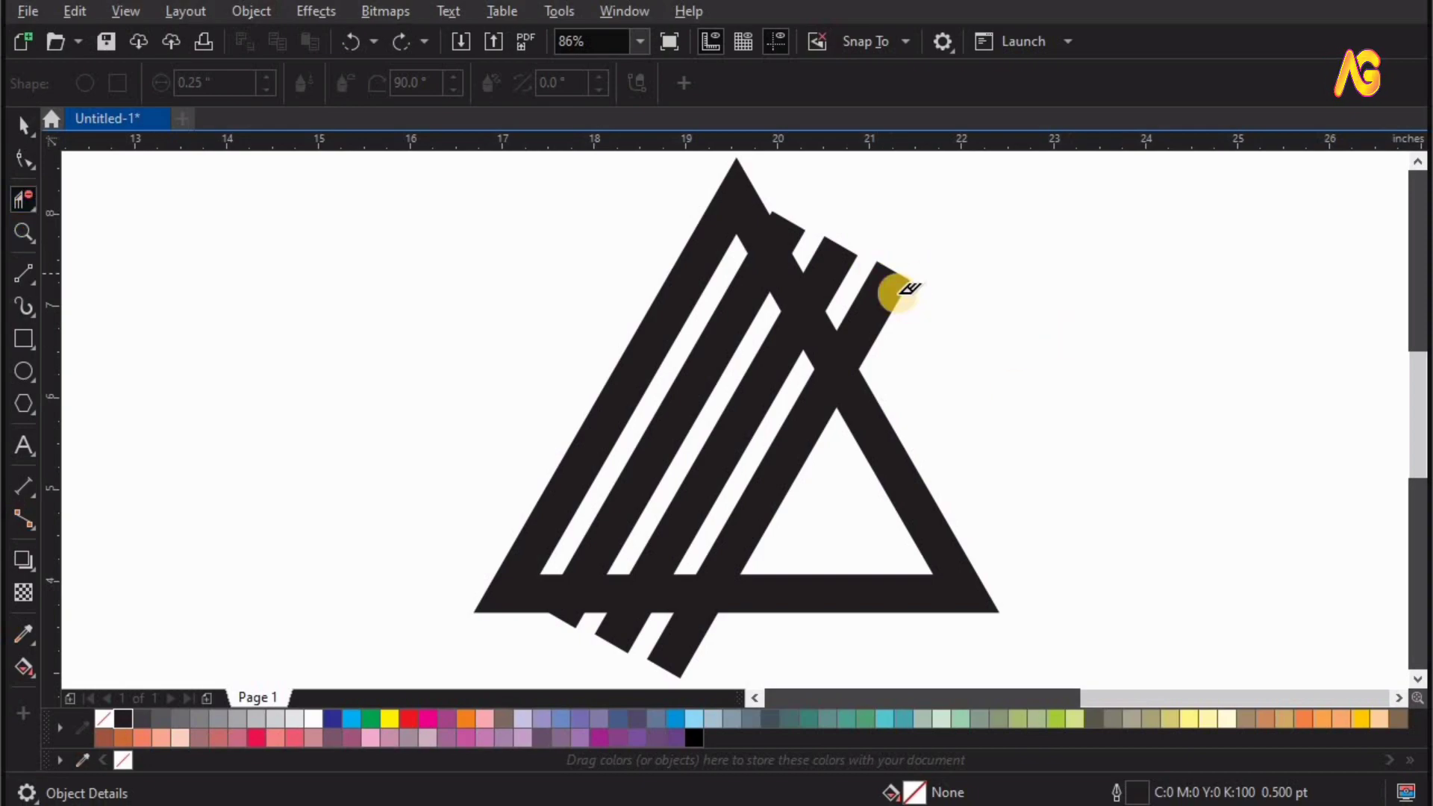
pyautogui.click(903, 290)
pyautogui.click(797, 224)
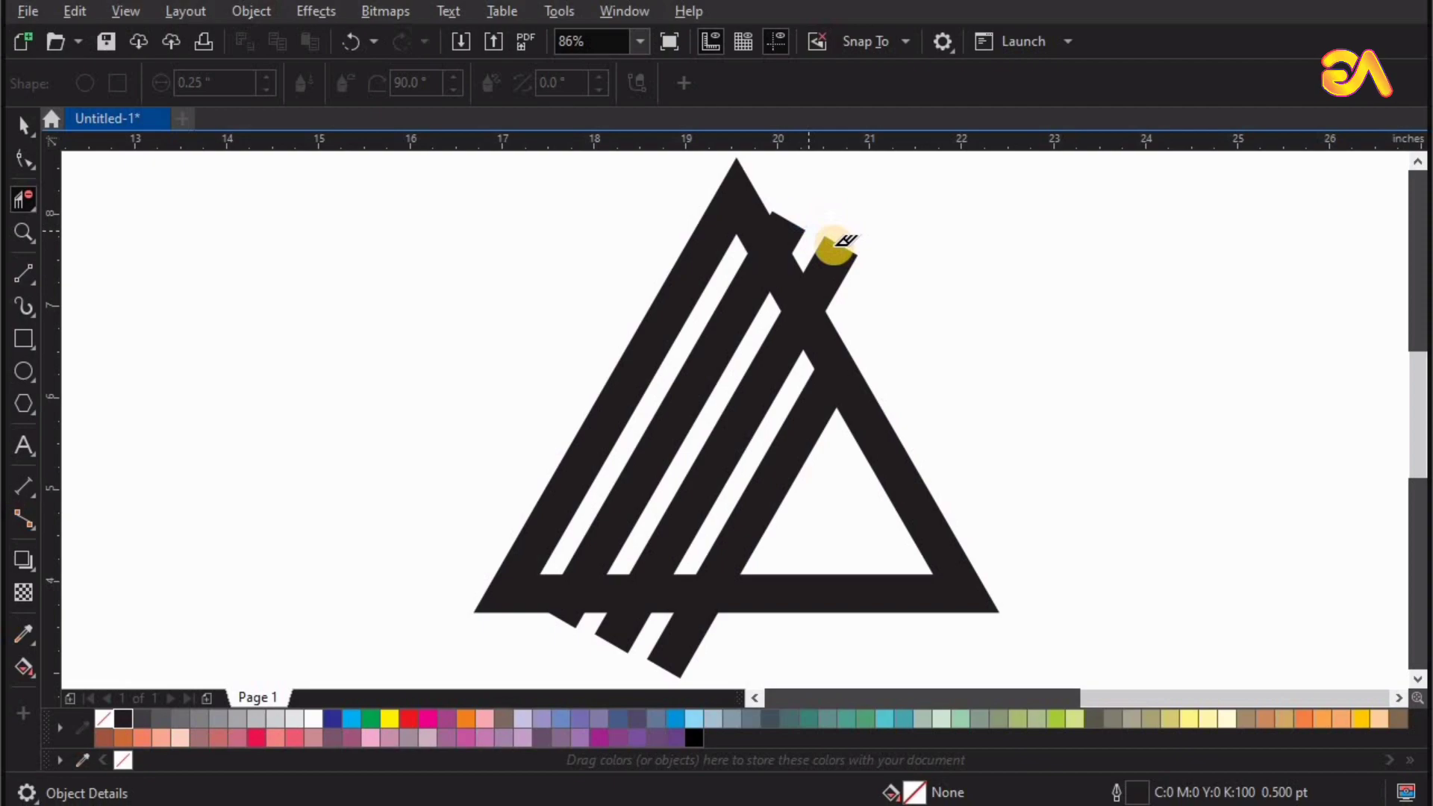
pyautogui.click(835, 246)
pyautogui.click(787, 217)
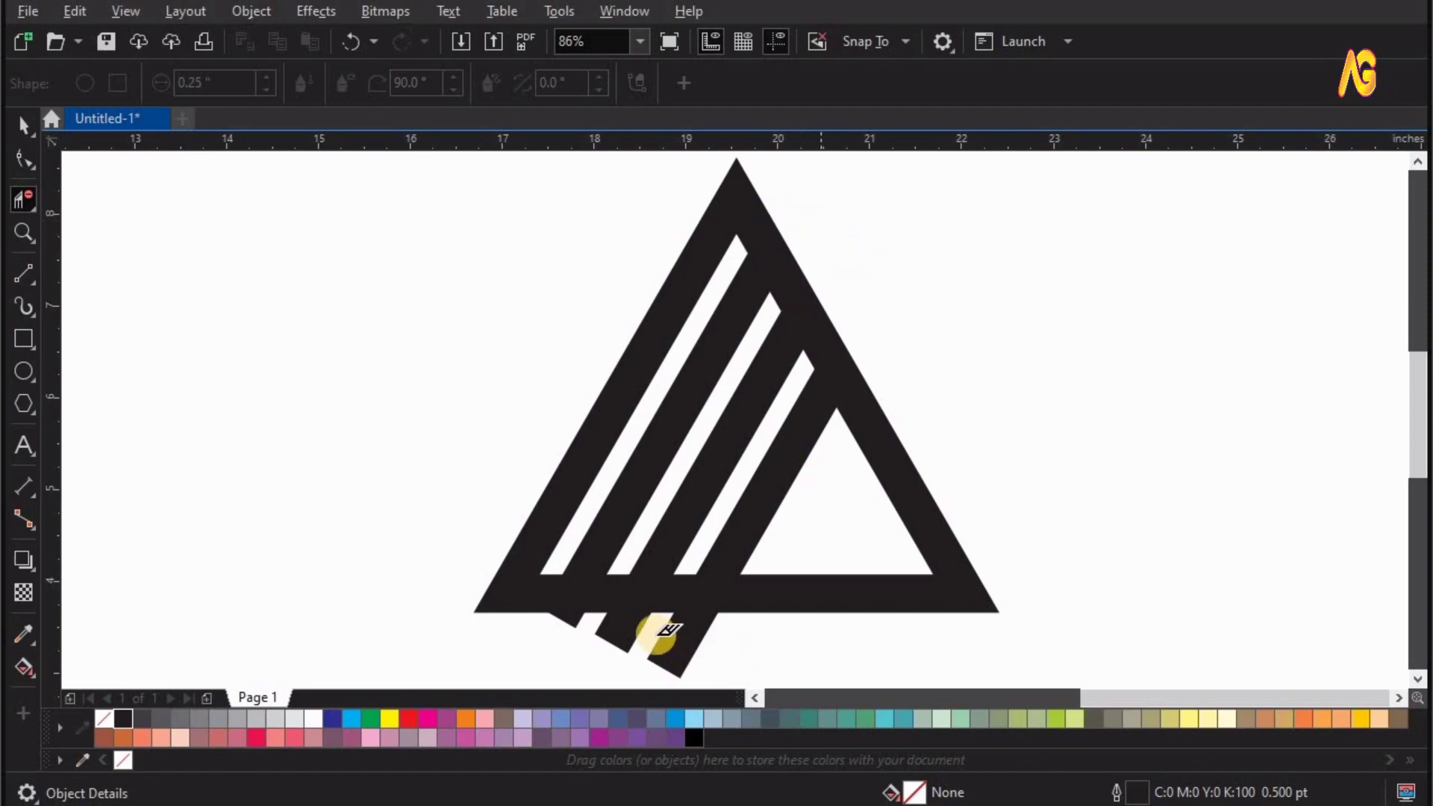
# Remove the three slanted line ends projecting below the triangle's base, including the small remnant near its left corner.
pyautogui.click(685, 647)
pyautogui.click(633, 639)
pyautogui.click(561, 615)
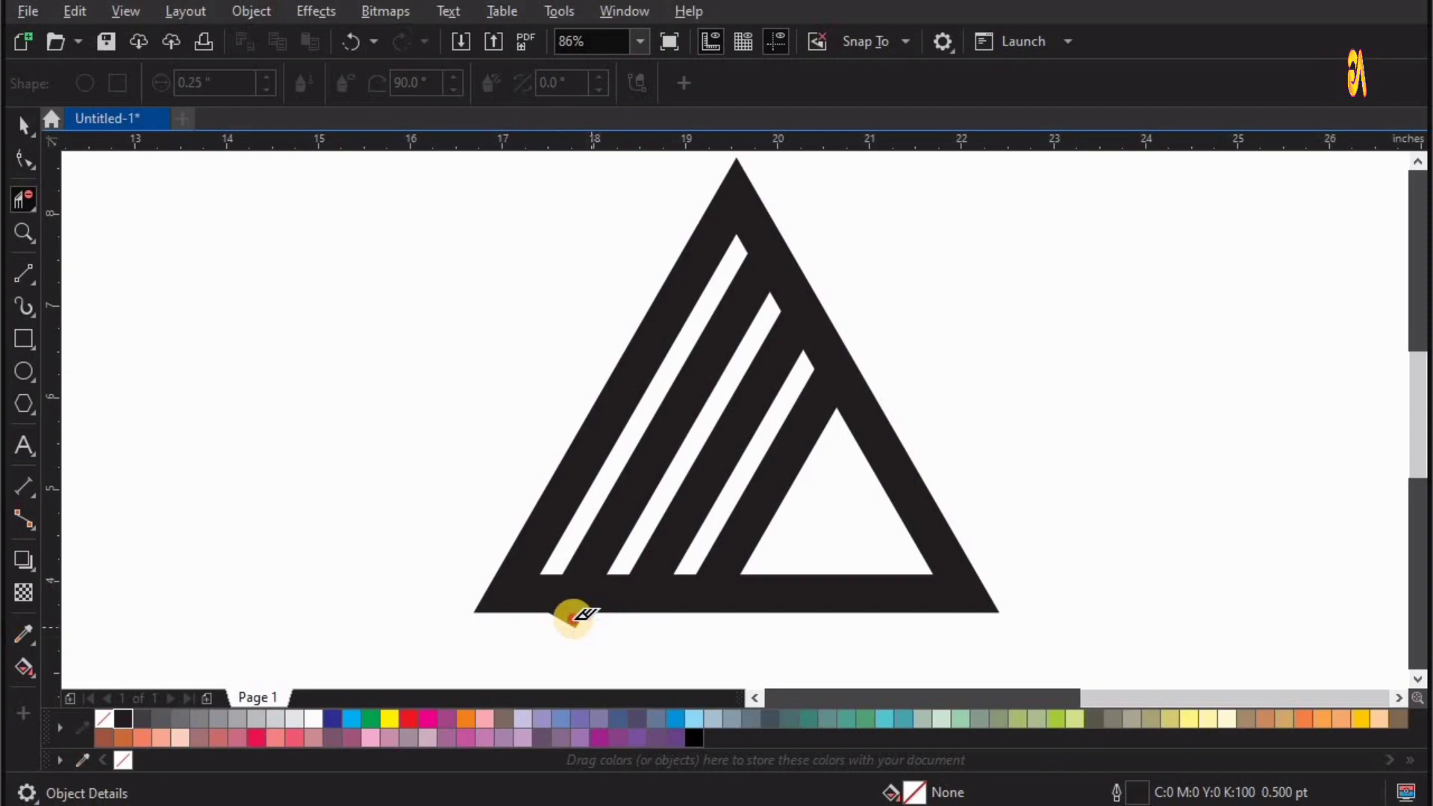
pyautogui.press('z')
pyautogui.moveTo(413, 527); pyautogui.dragTo(779, 695)
pyautogui.click(21, 194)
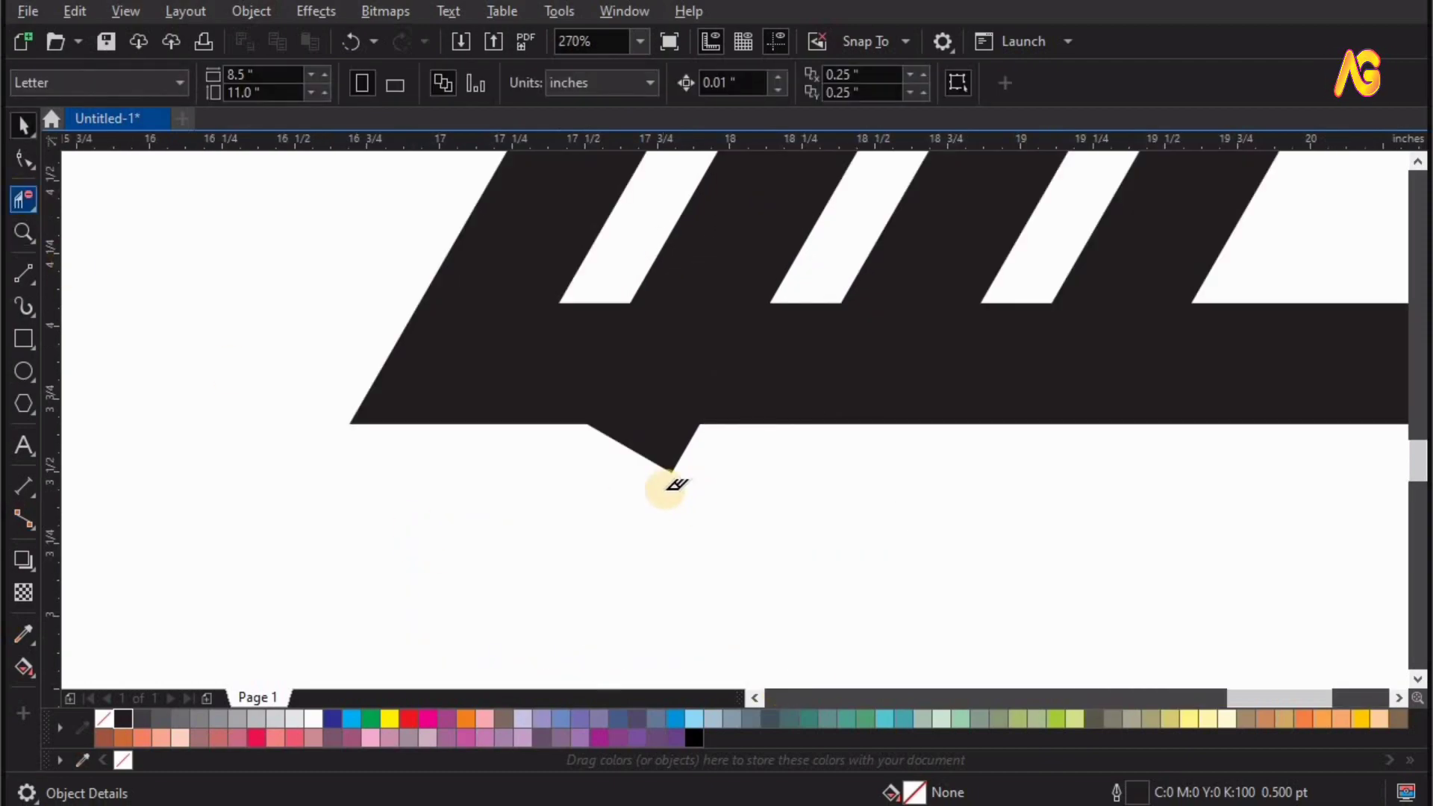
pyautogui.click(662, 441)
pyautogui.press('space')
pyautogui.click(737, 509)
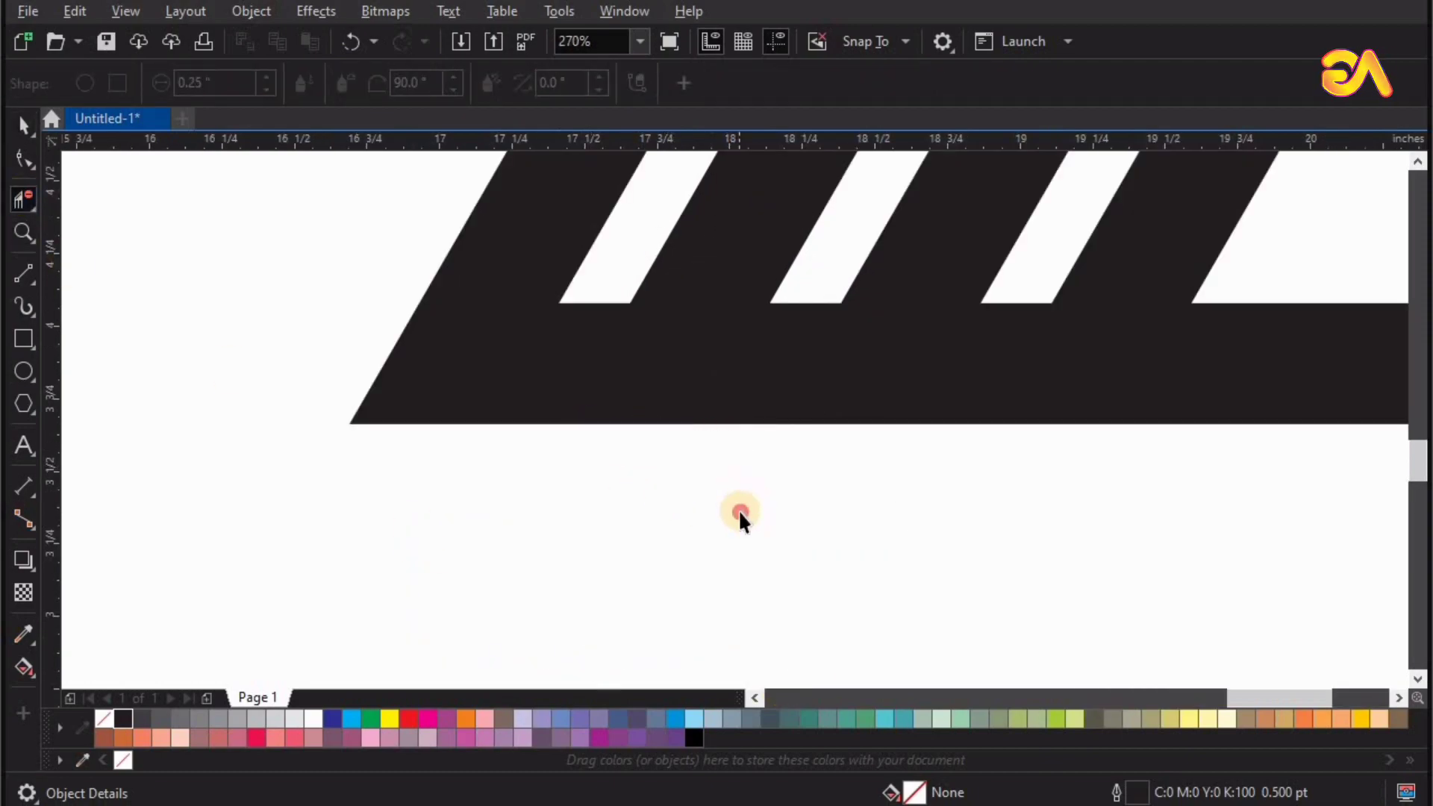
pyautogui.press('F4')
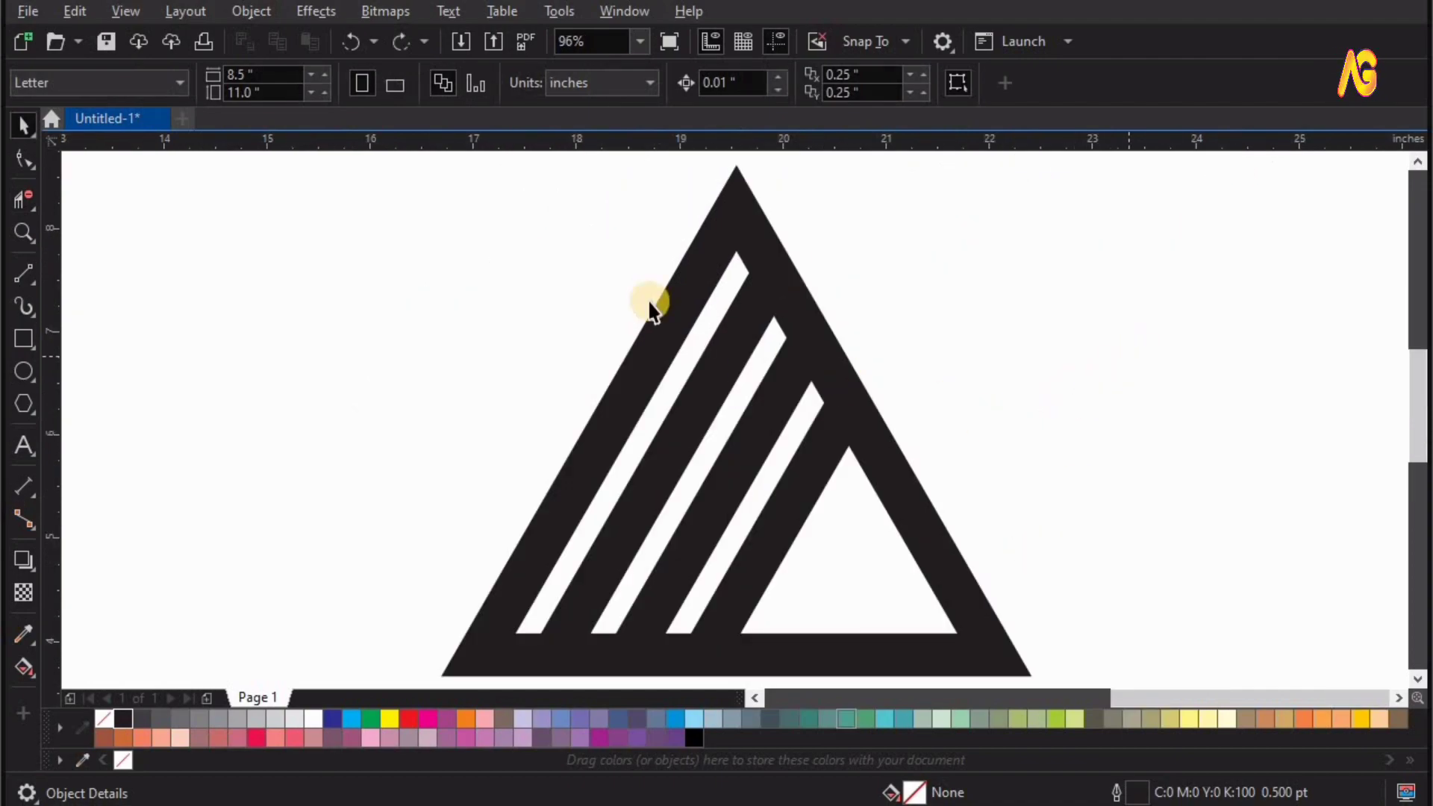
# Convert the outlines of the triangle and all three slanted lines to objects.
pyautogui.press('F3')
pyautogui.moveTo(592, 244); pyautogui.dragTo(1084, 589)
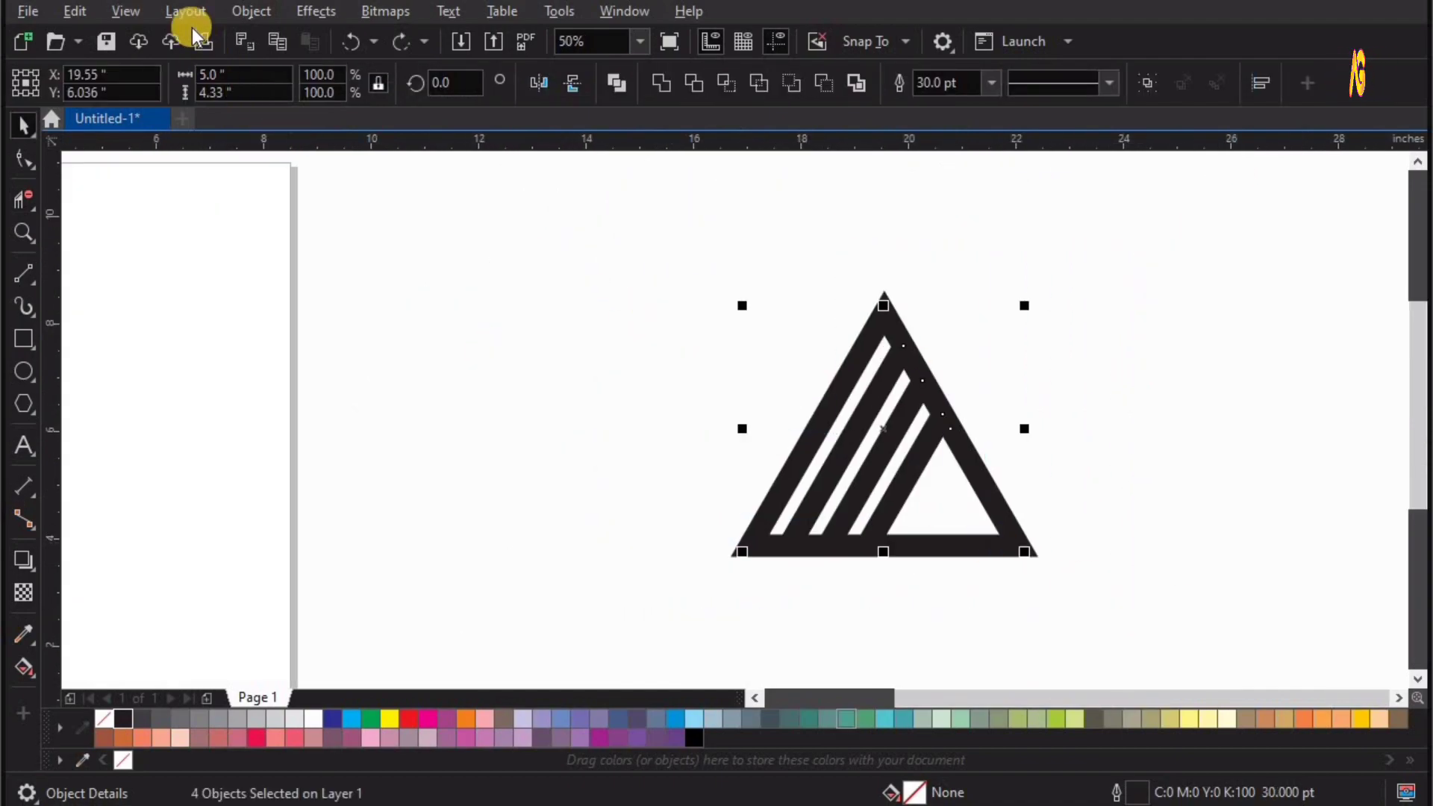
pyautogui.click(250, 10)
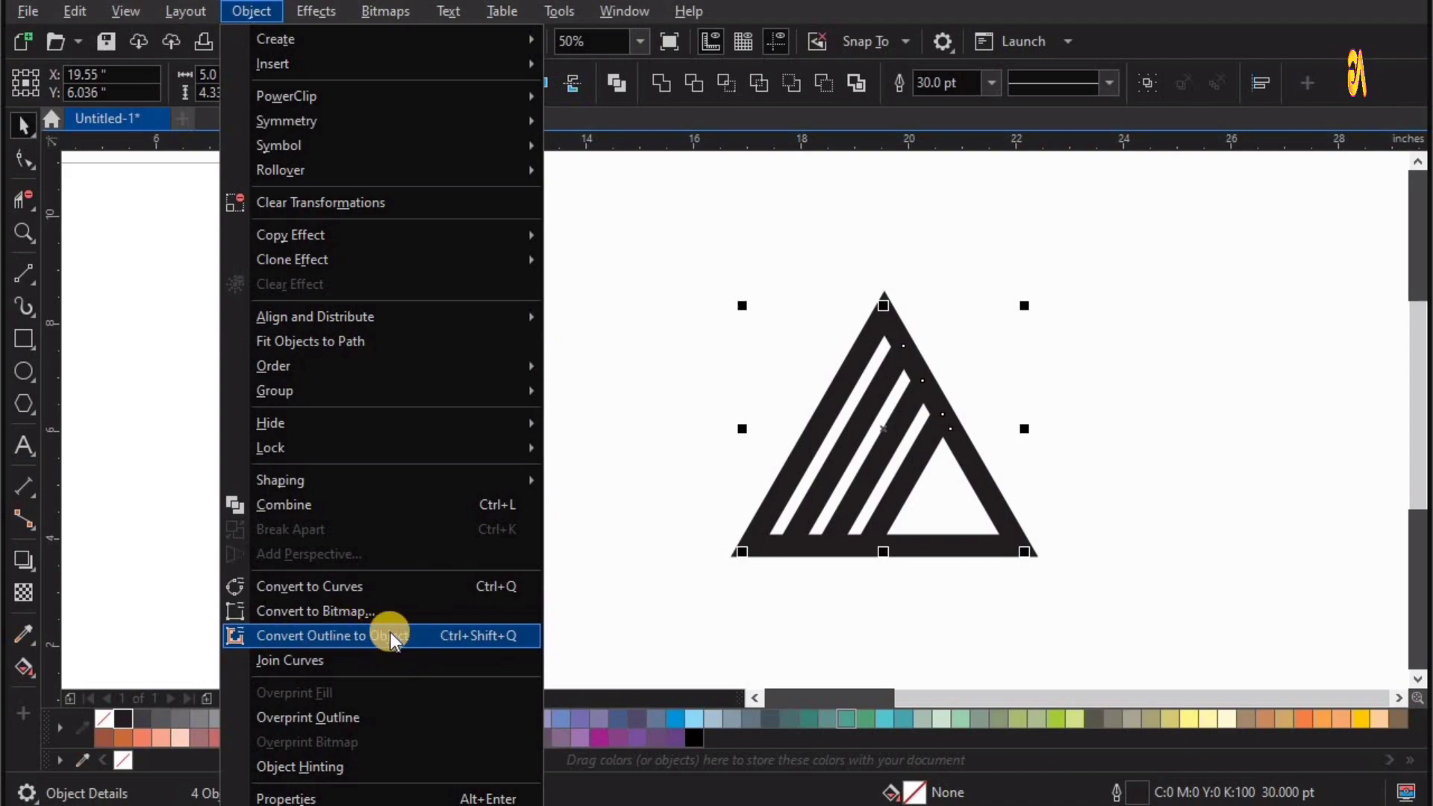
pyautogui.click(373, 636)
pyautogui.click(1118, 431)
pyautogui.press('F4')
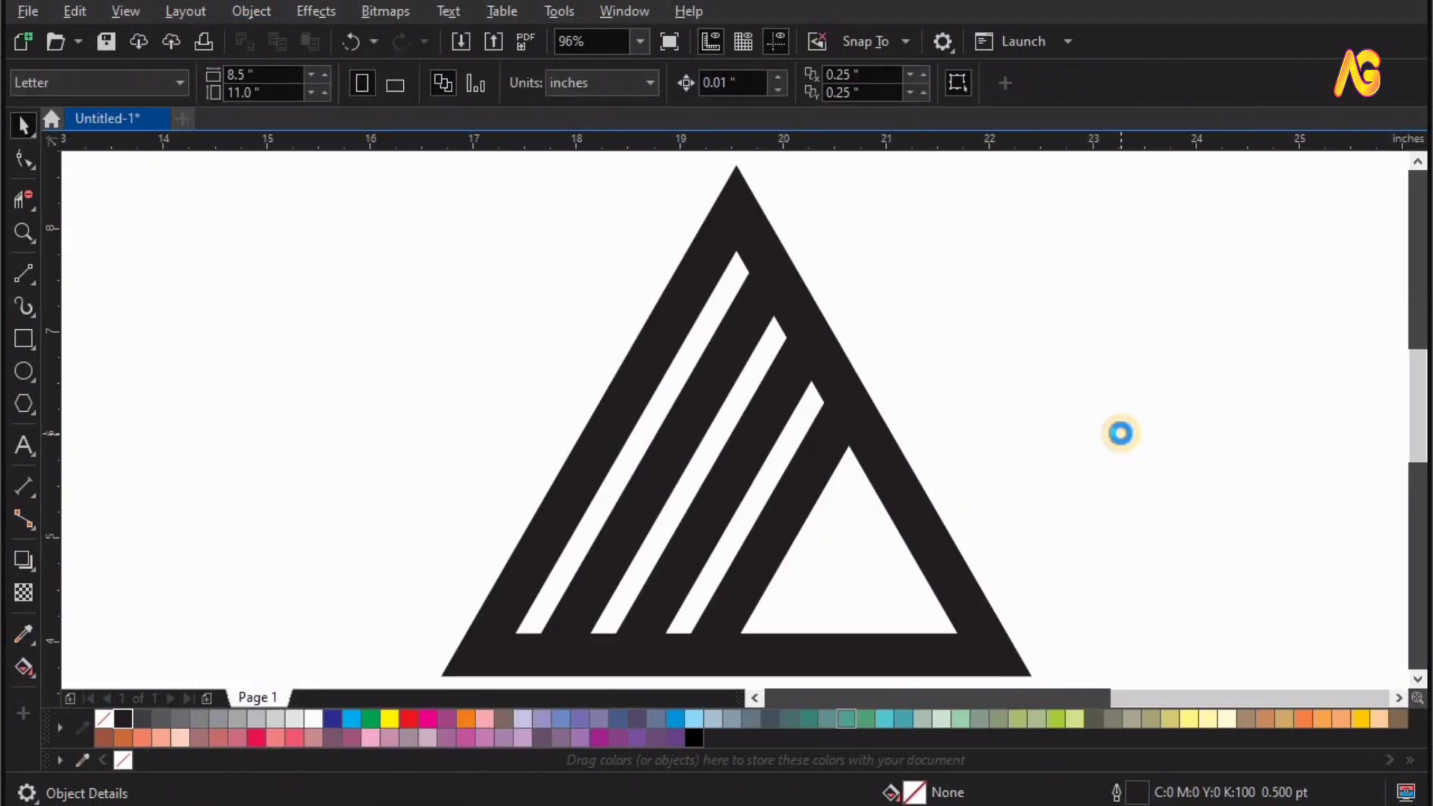
# Draw a rectangle about 4.15 by 0.22 in along the inner edge of the triangle's base, across the slanted bars.
pyautogui.moveTo(265, 443); pyautogui.dragTo(1097, 710)
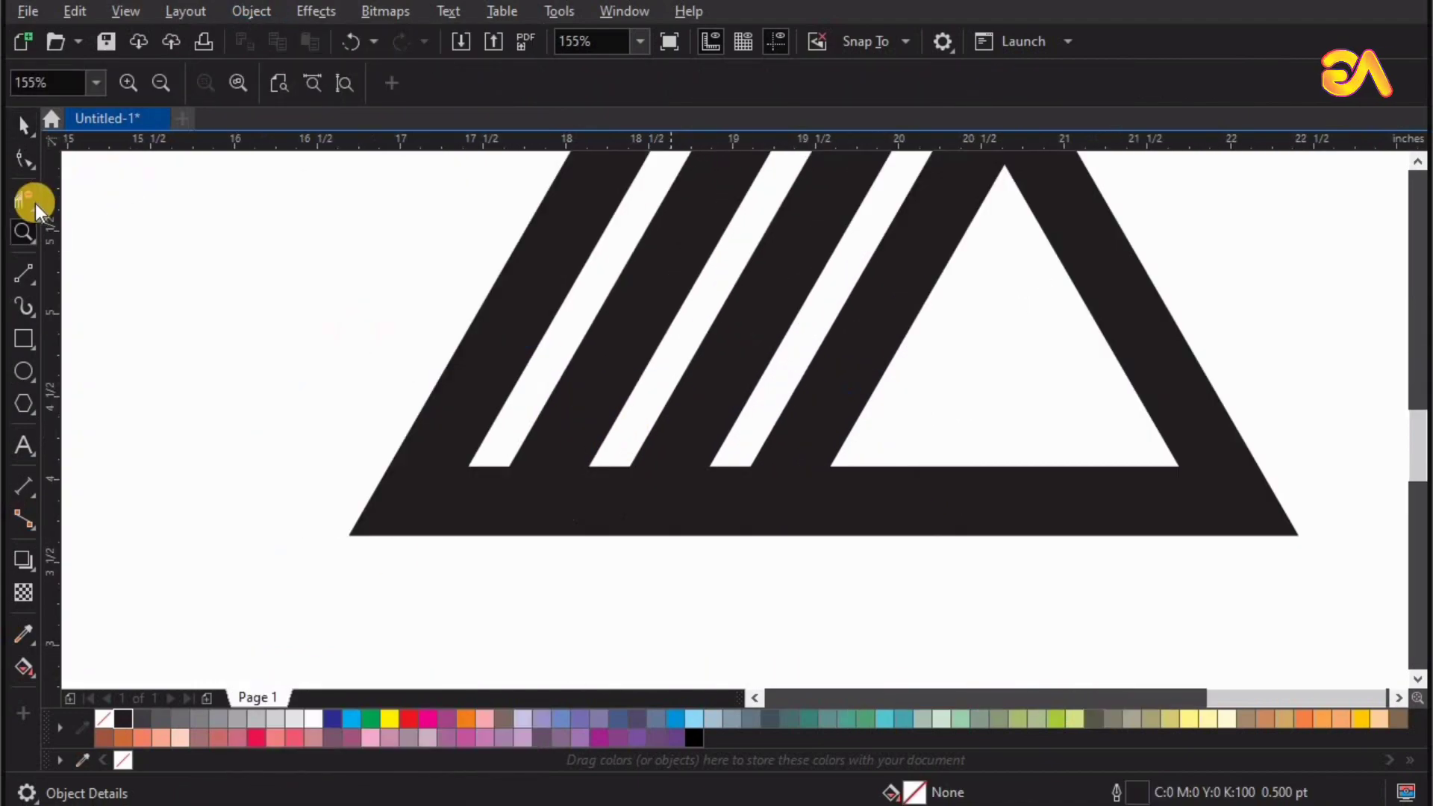
pyautogui.click(24, 339)
pyautogui.moveTo(1180, 465); pyautogui.dragTo(489, 431)
# Trim the lower ends of the three slanted bars with the thin rectangle and move the rectangle outside the triangle.
pyautogui.keyDown('shift'); pyautogui.click(838, 375); pyautogui.keyUp('shift')
pyautogui.keyDown('shift'); pyautogui.click(731, 358); pyautogui.keyUp('shift')
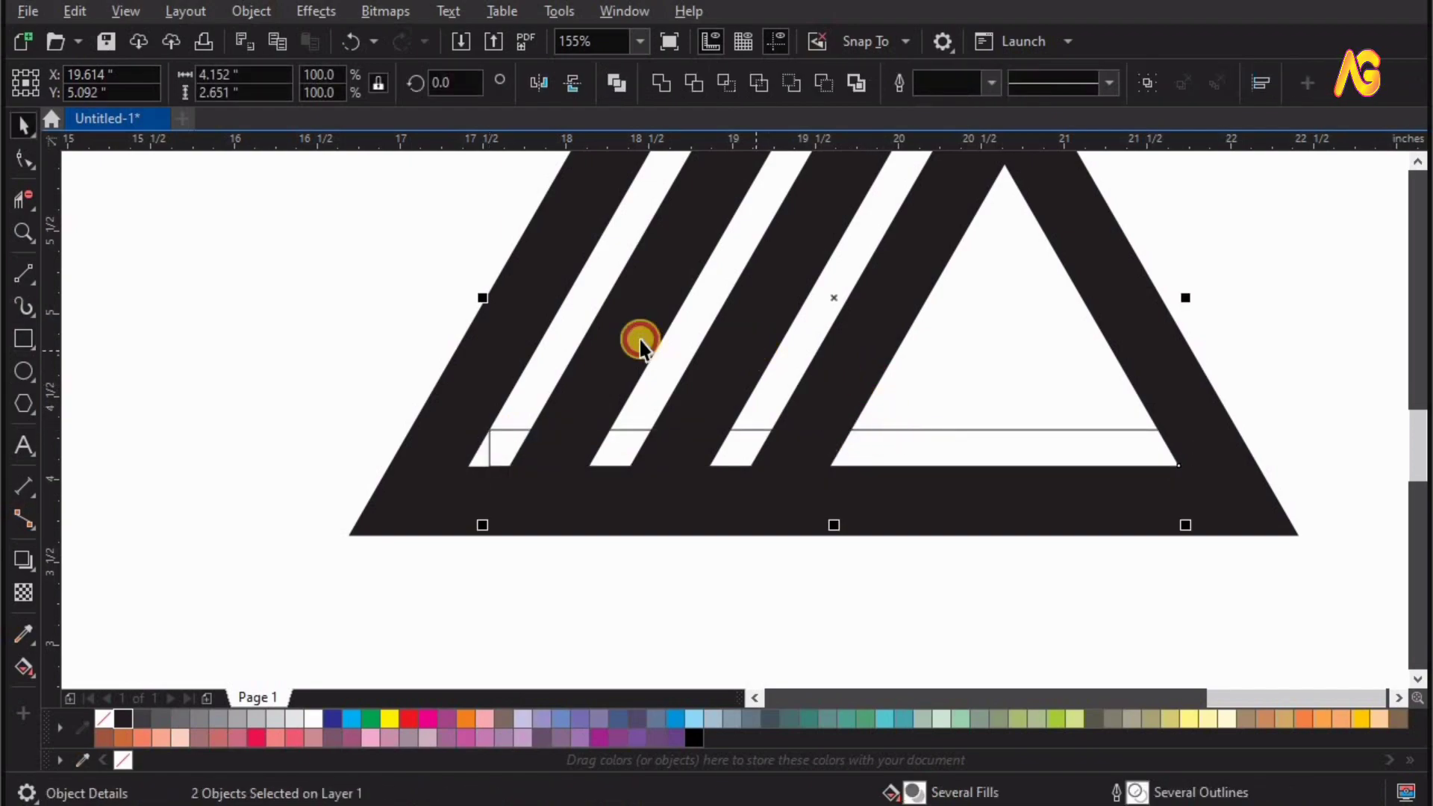
pyautogui.moveTo(639, 340); pyautogui.dragTo(721, 327)
pyautogui.hotkey('ctrl', 'z')
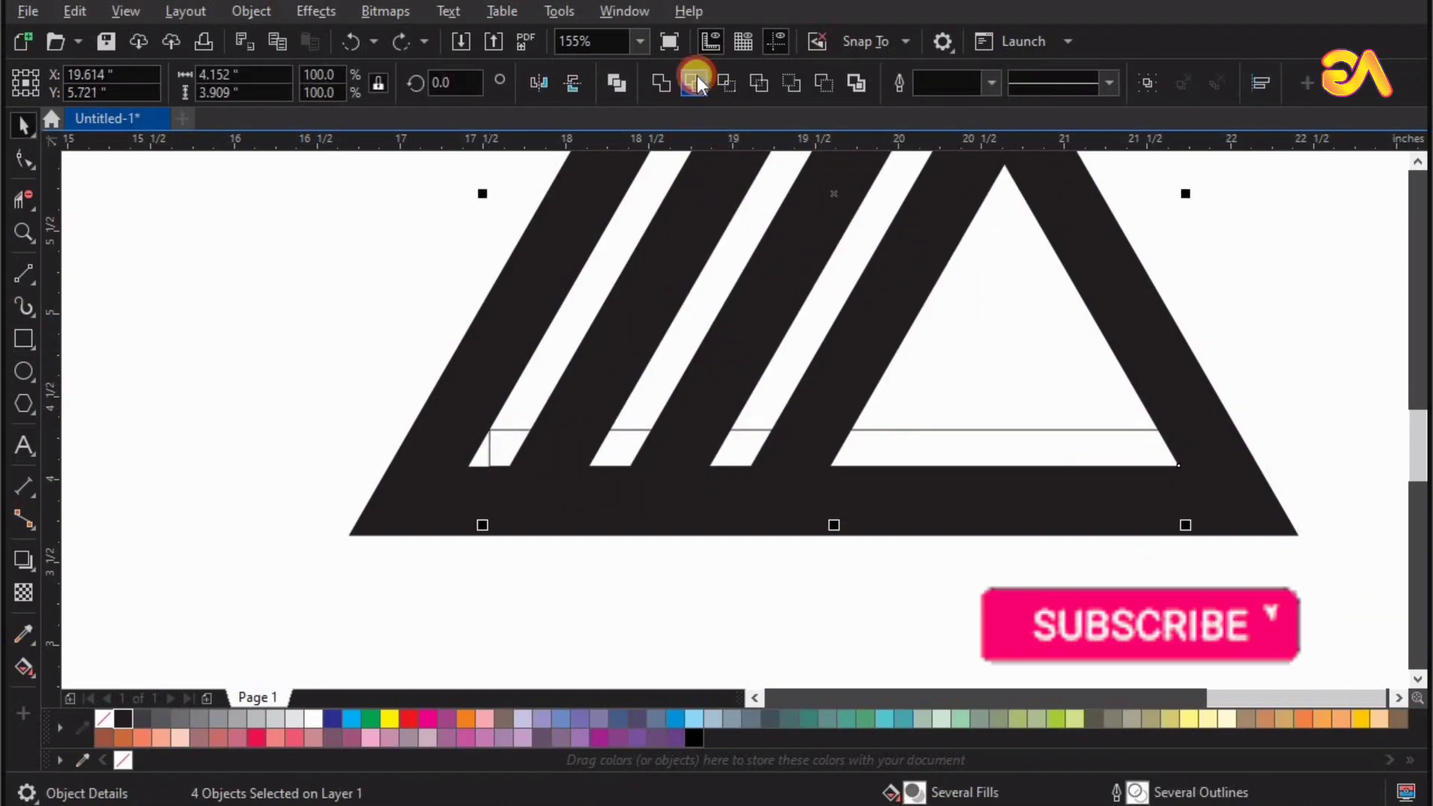
pyautogui.click(697, 74)
pyautogui.click(968, 454)
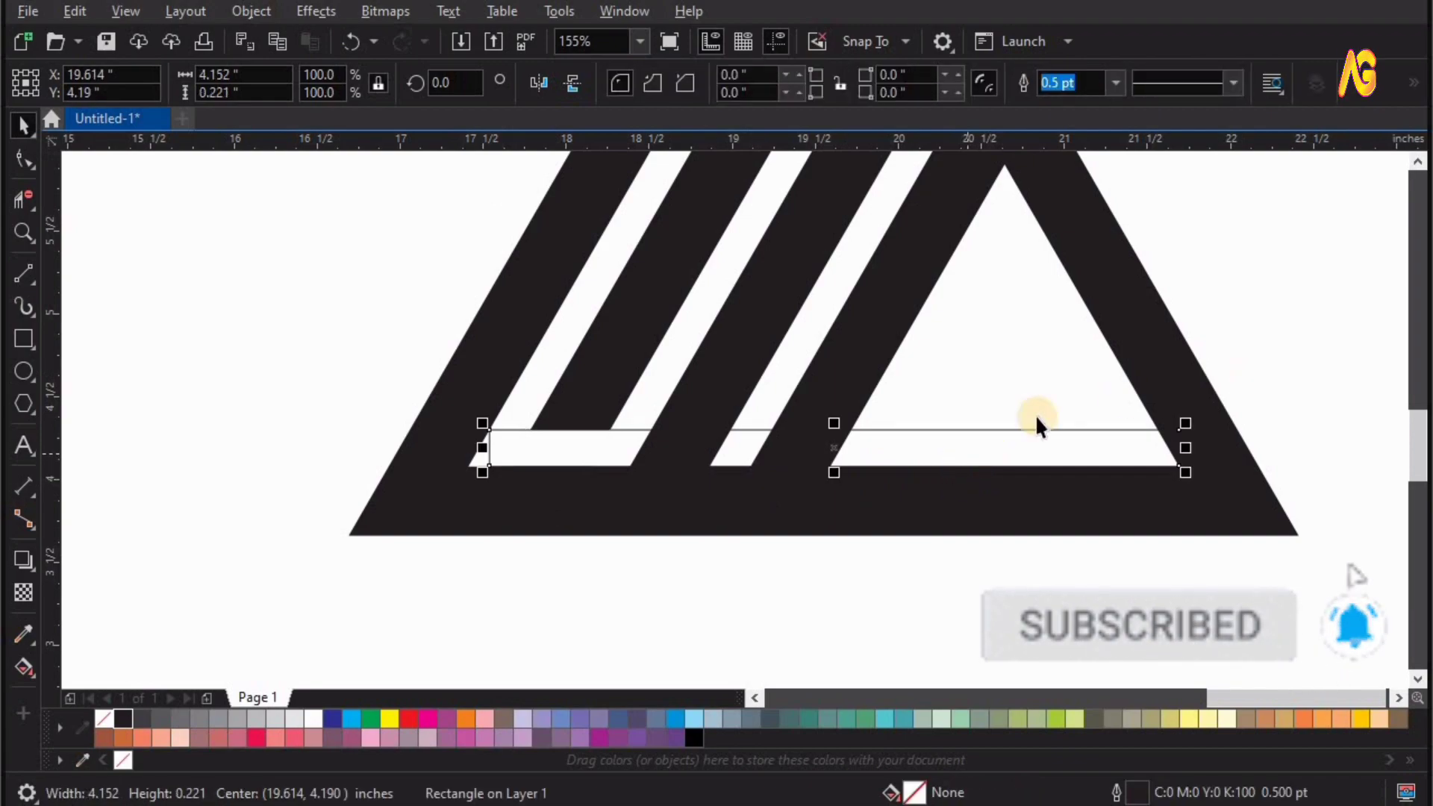
pyautogui.hotkey('ctrl', 'z')
pyautogui.click(968, 448)
pyautogui.click(695, 85)
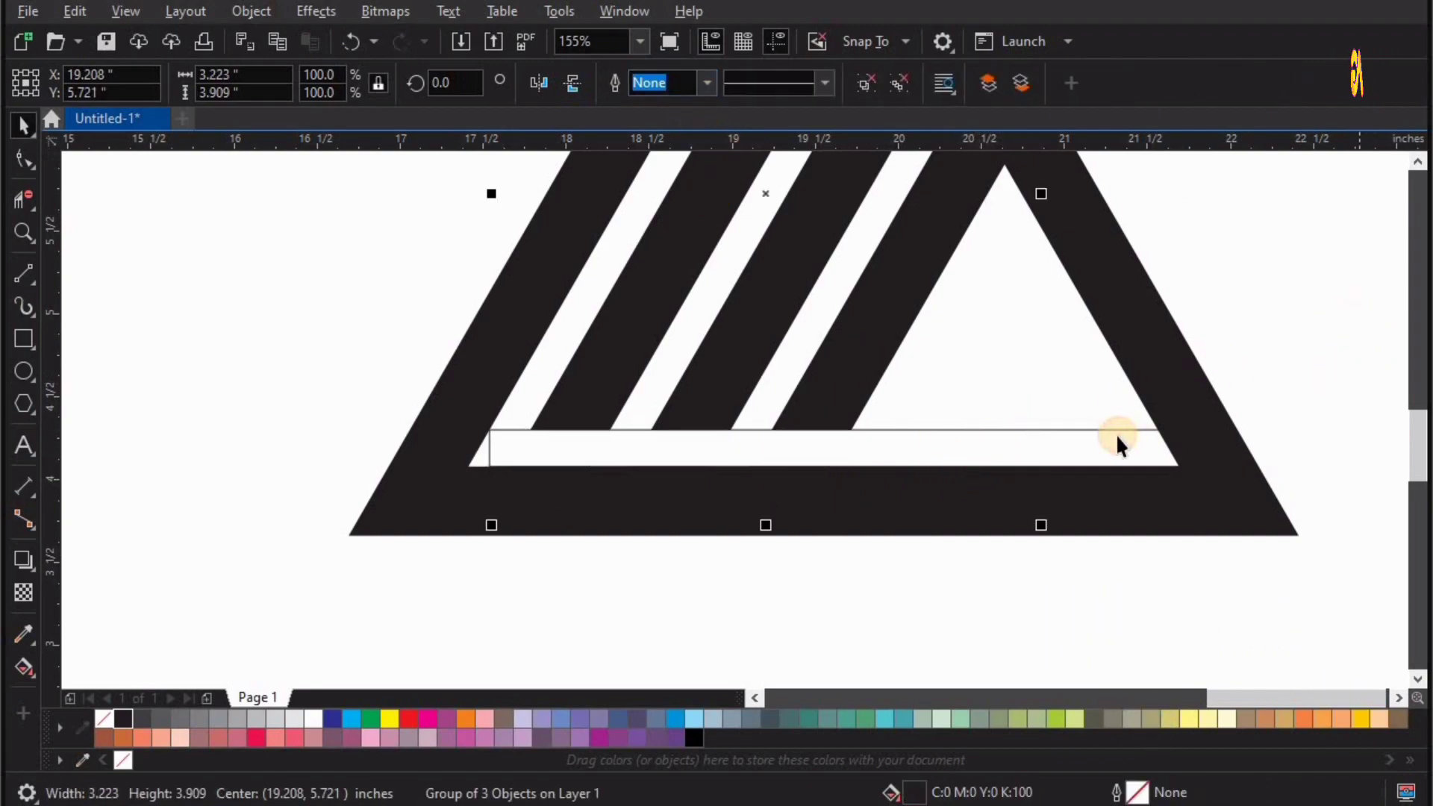
pyautogui.moveTo(1117, 432); pyautogui.dragTo(1102, 566)
pyautogui.press('Delete')
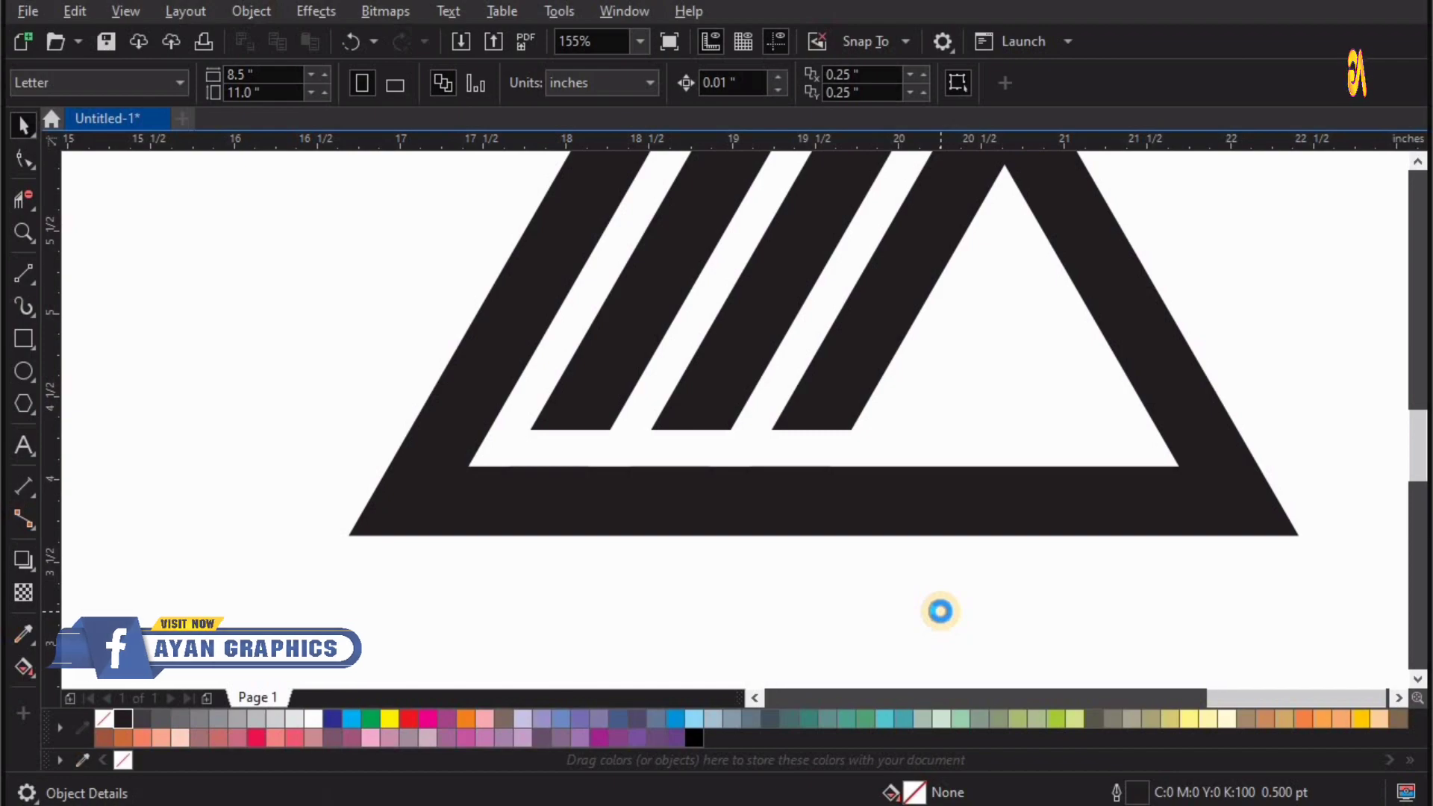
# Try to duplicate the rightmost slanted bar further right inside the triangle.
pyautogui.scroll(-1, 939, 609)
pyautogui.click(681, 511)
pyautogui.hotkey('ctrl', 'z')
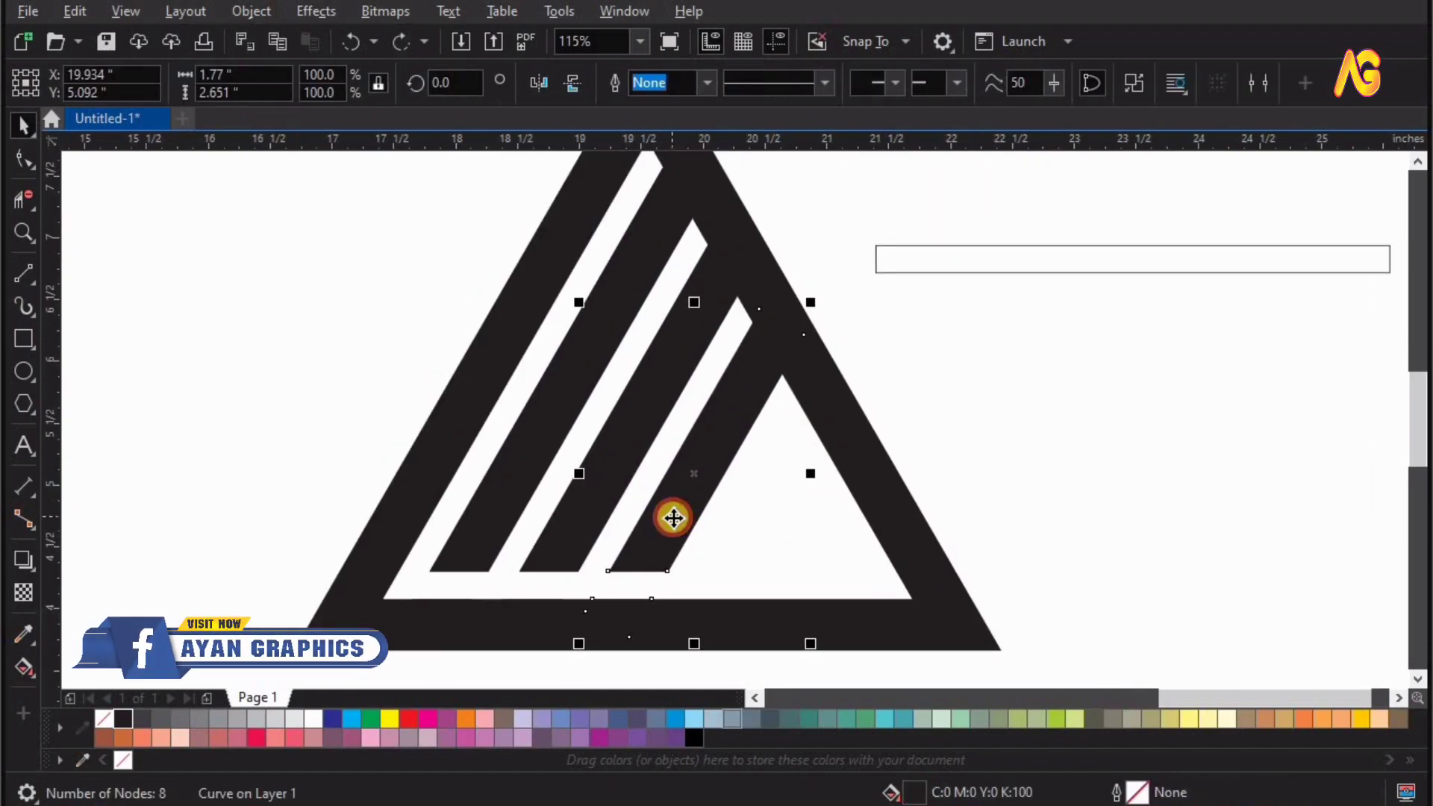
pyautogui.click(675, 518)
pyautogui.moveTo(680, 518); pyautogui.dragTo(782, 537)
pyautogui.rightClick(782, 538)
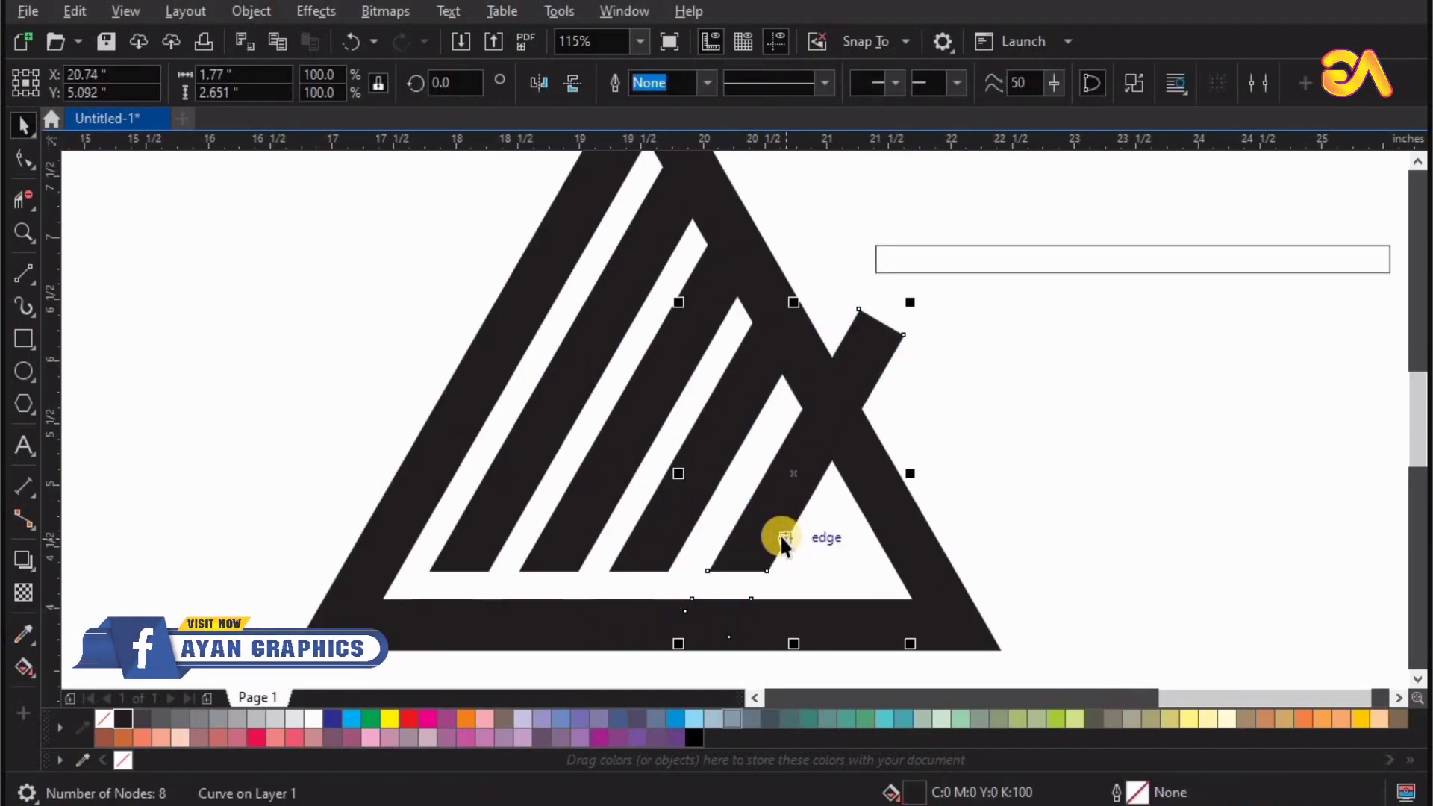
pyautogui.hotkey('ctrl', 'z')
# Break the trimmed slanted bars apart from their cut-off lower pieces.
pyautogui.scroll(-1, 781, 535)
pyautogui.click(499, 455)
pyautogui.press('F2')
pyautogui.moveTo(348, 302); pyautogui.dragTo(1068, 742)
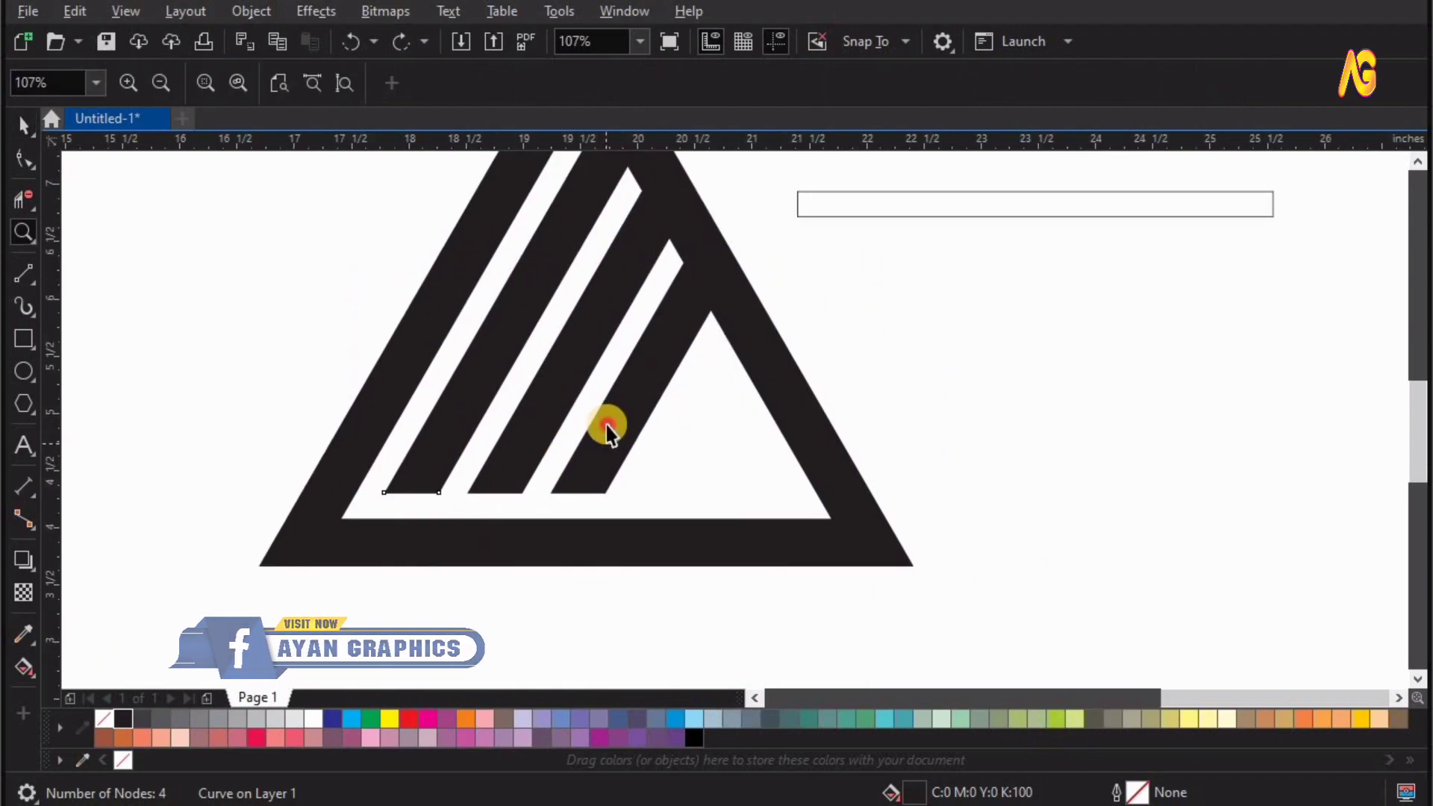
# Duplicate the rightmost slanted bar to the right of the triangle and rotate the copy 120 degrees.
pyautogui.press('space')
pyautogui.click(606, 425)
pyautogui.click(613, 464)
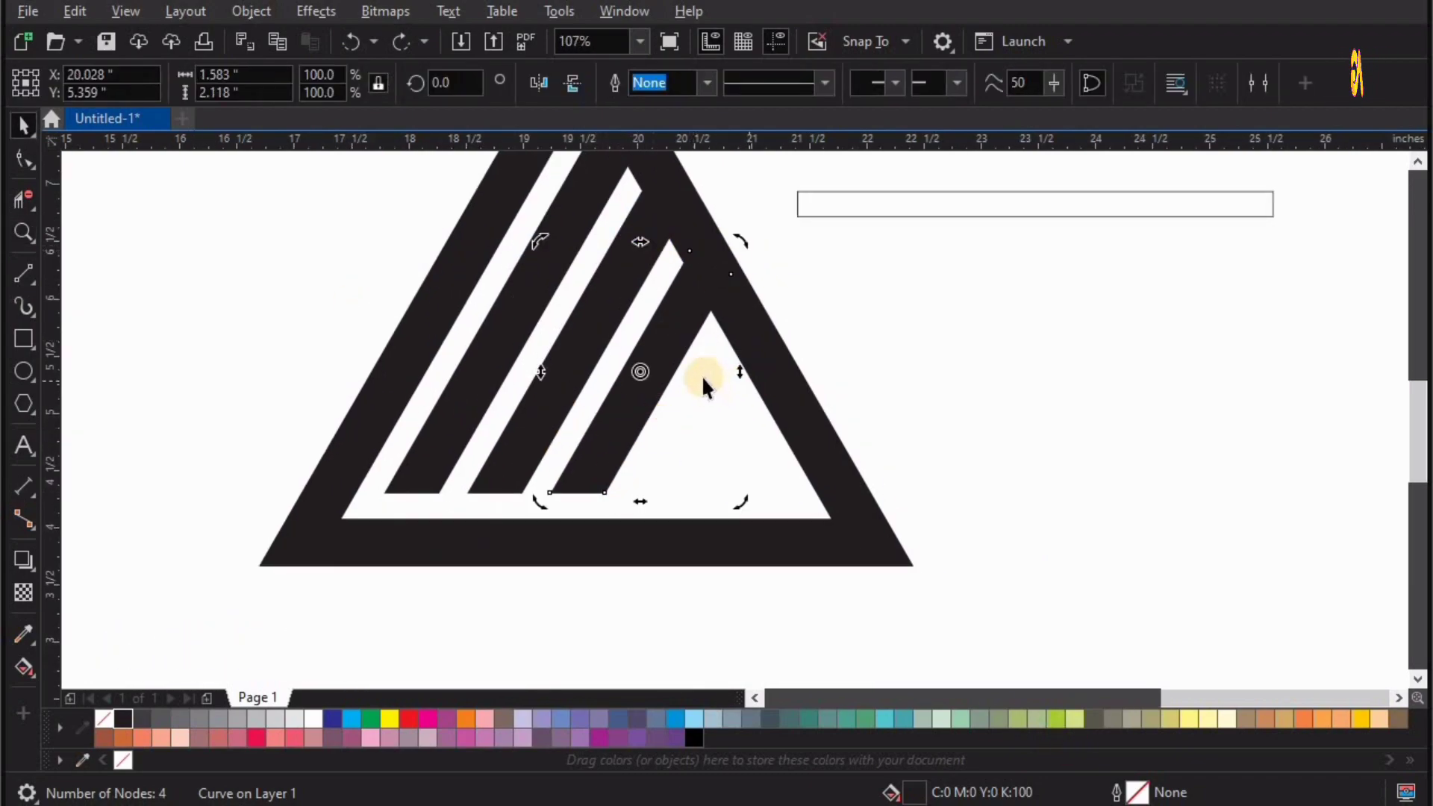
pyautogui.moveTo(863, 368); pyautogui.dragTo(873, 478)
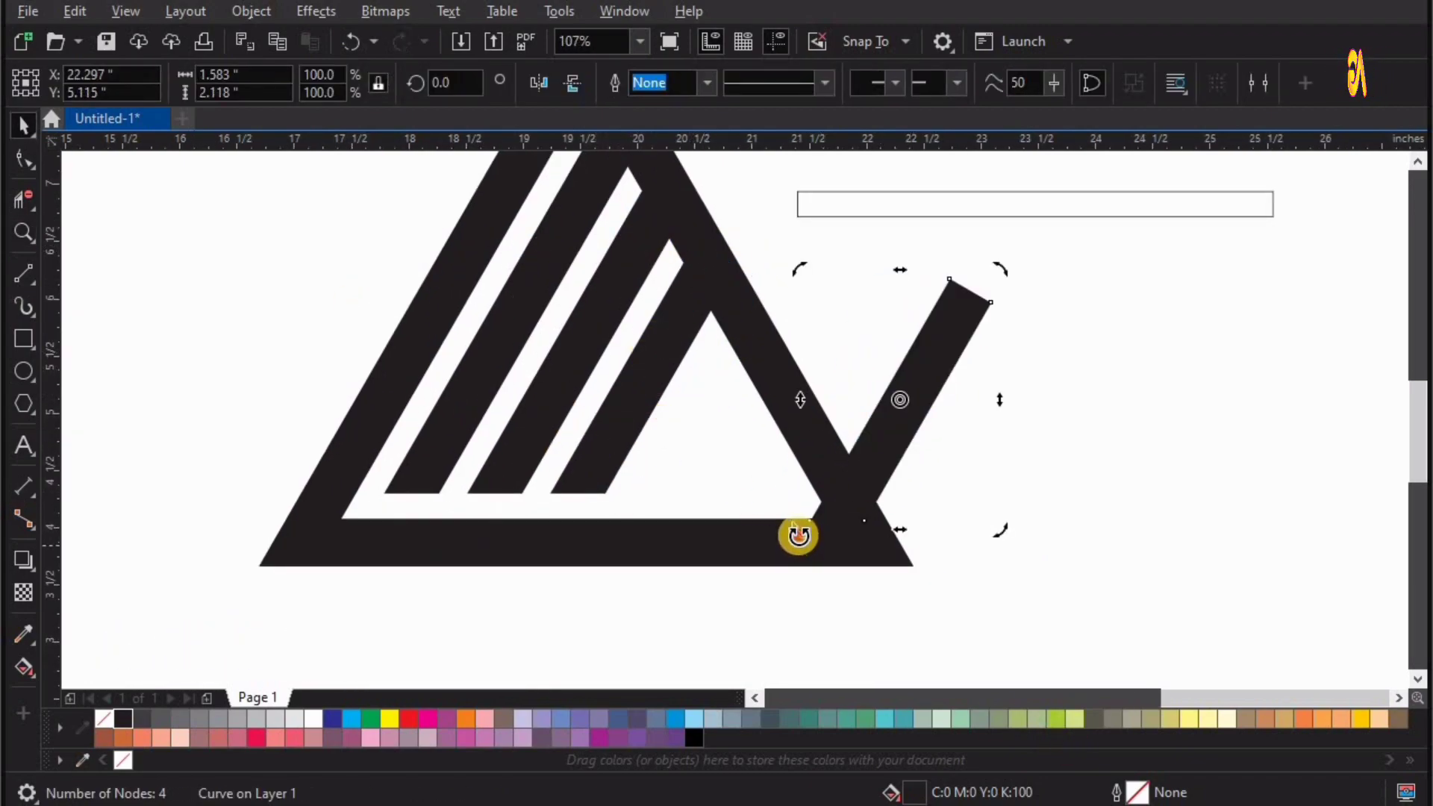
pyautogui.moveTo(798, 535); pyautogui.dragTo(1112, 423)
pyautogui.click(469, 86)
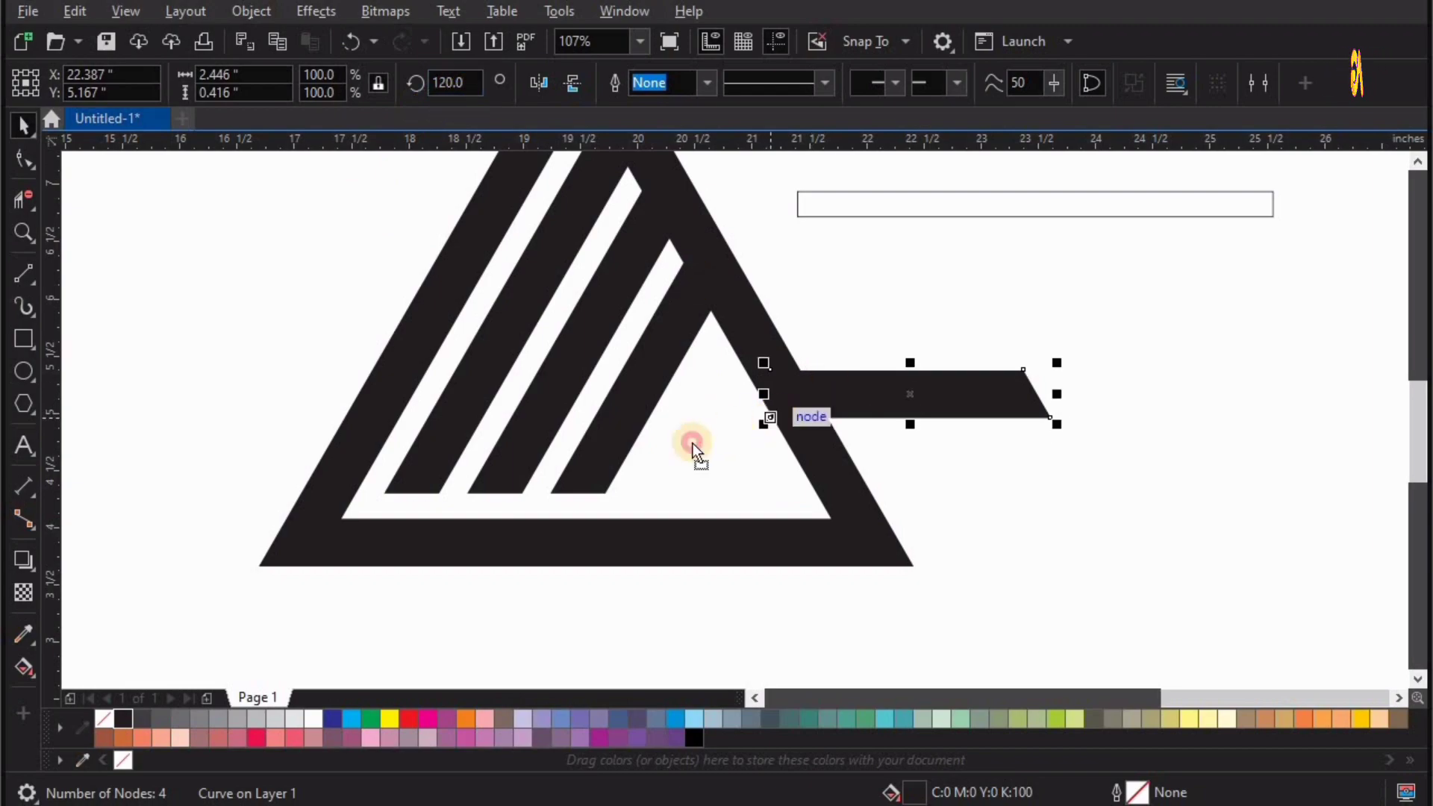
# Position the rotated bar horizontally from the foot of the rightmost slanted bar to the triangle's right side, aligning their lower edges.
pyautogui.moveTo(691, 442); pyautogui.dragTo(604, 492)
pyautogui.press('z')
pyautogui.moveTo(362, 346); pyautogui.dragTo(1035, 565)
pyautogui.press('space')
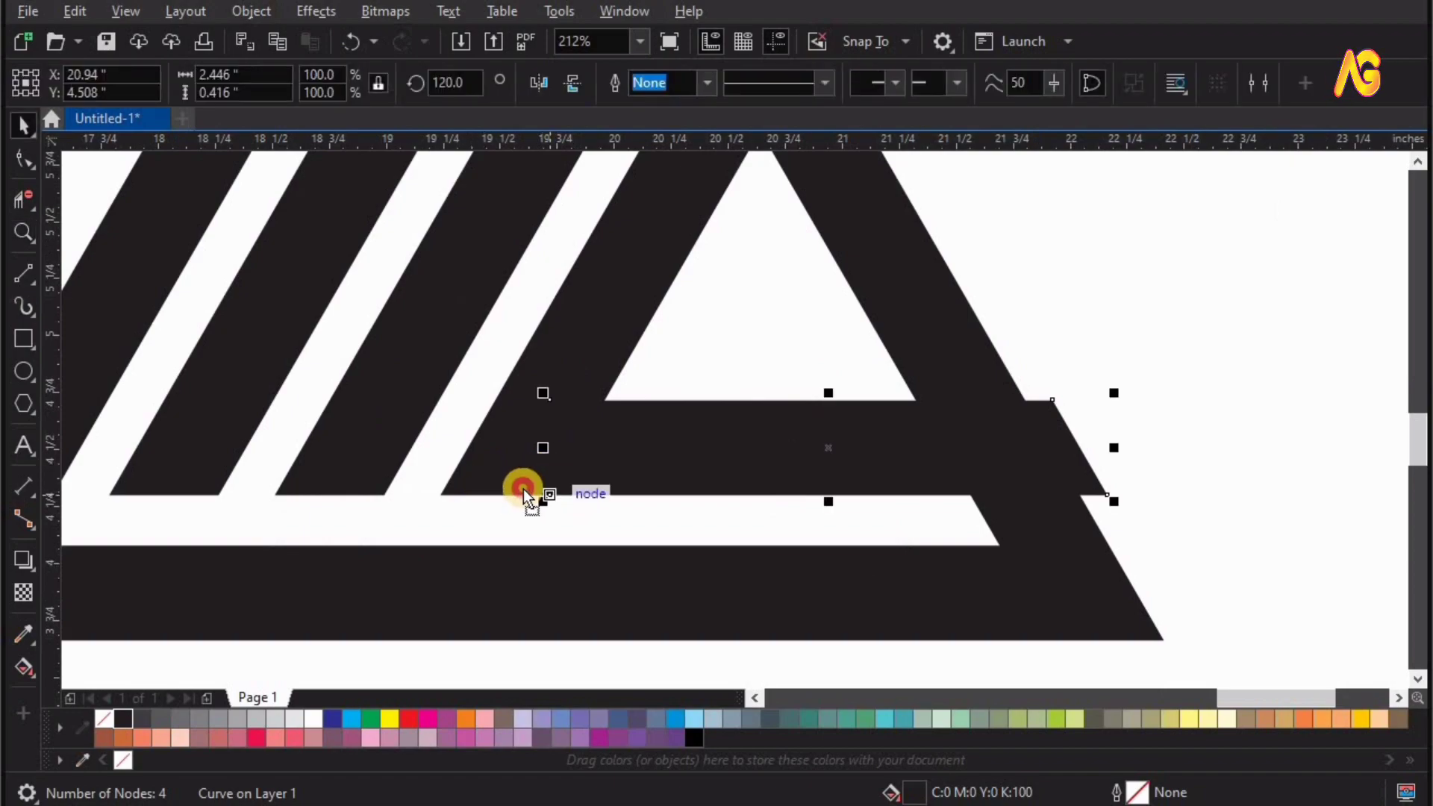
pyautogui.moveTo(523, 490); pyautogui.dragTo(503, 491)
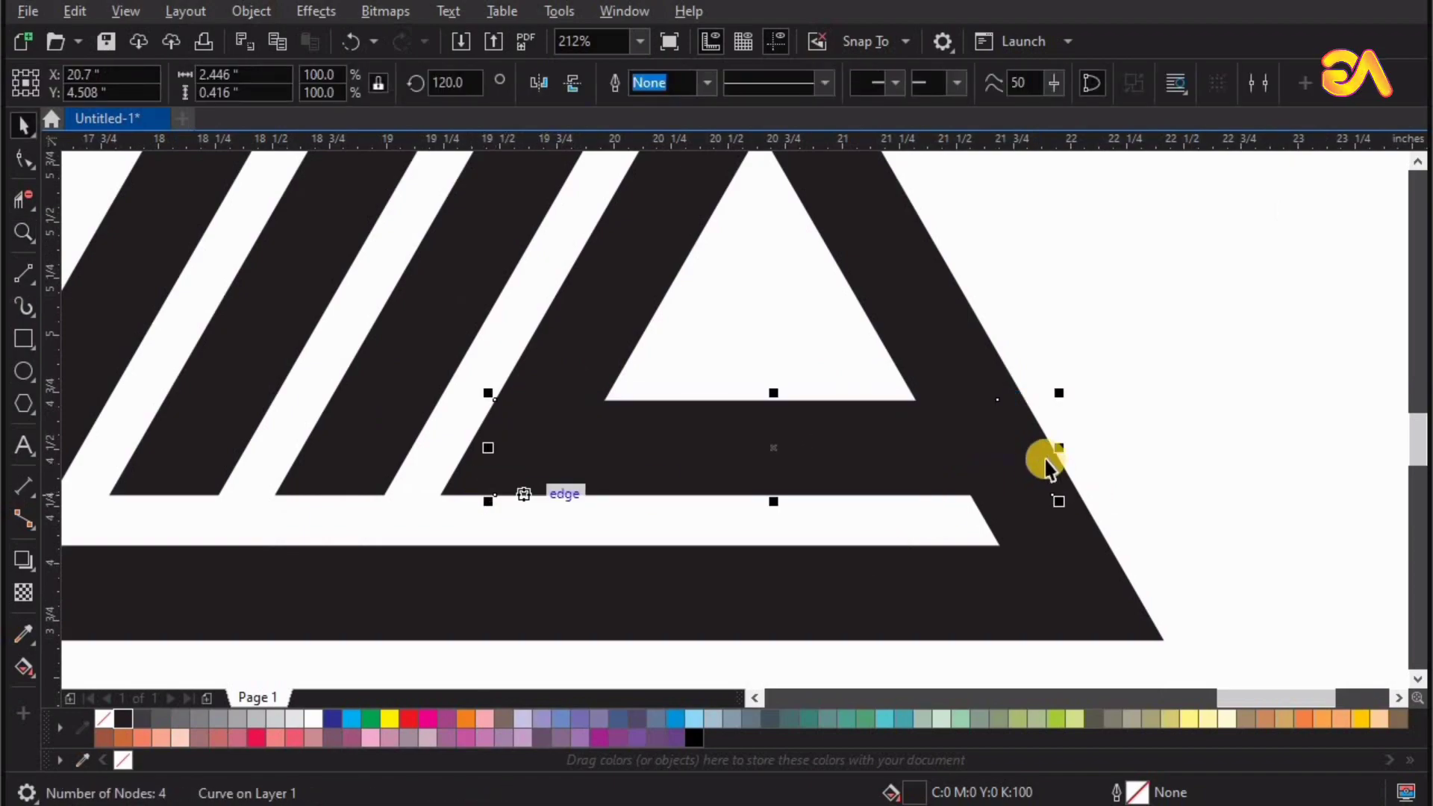
# Weld the triangle, the slanted bars and the horizontal bar into one shape.
pyautogui.press('z')
pyautogui.press('space')
pyautogui.keyDown('shift'); pyautogui.click(607, 314); pyautogui.keyUp('shift')
pyautogui.moveTo(605, 321); pyautogui.dragTo(669, 326)
pyautogui.hotkey('ctrl', 'z')
pyautogui.click(663, 86)
pyautogui.moveTo(691, 455); pyautogui.dragTo(762, 455)
pyautogui.hotkey('ctrl', 'z')
pyautogui.moveTo(844, 437); pyautogui.dragTo(1172, 352)
pyautogui.hotkey('ctrl', 'z')
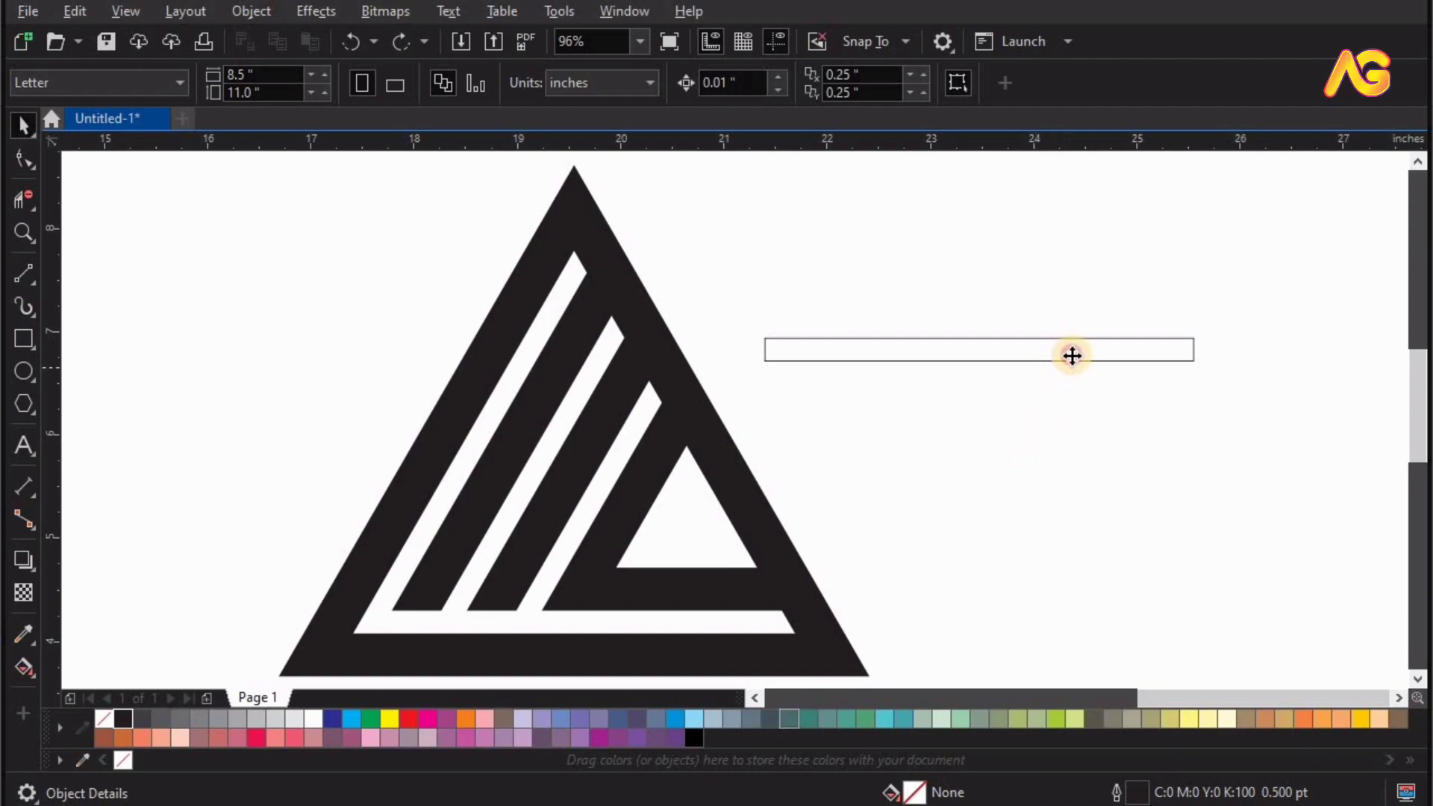
# Duplicate the long thin rectangle below itself and shorten the copy to about 0.94 in wide.
pyautogui.moveTo(1067, 349); pyautogui.dragTo(1094, 493)
pyautogui.rightClick(1094, 493)
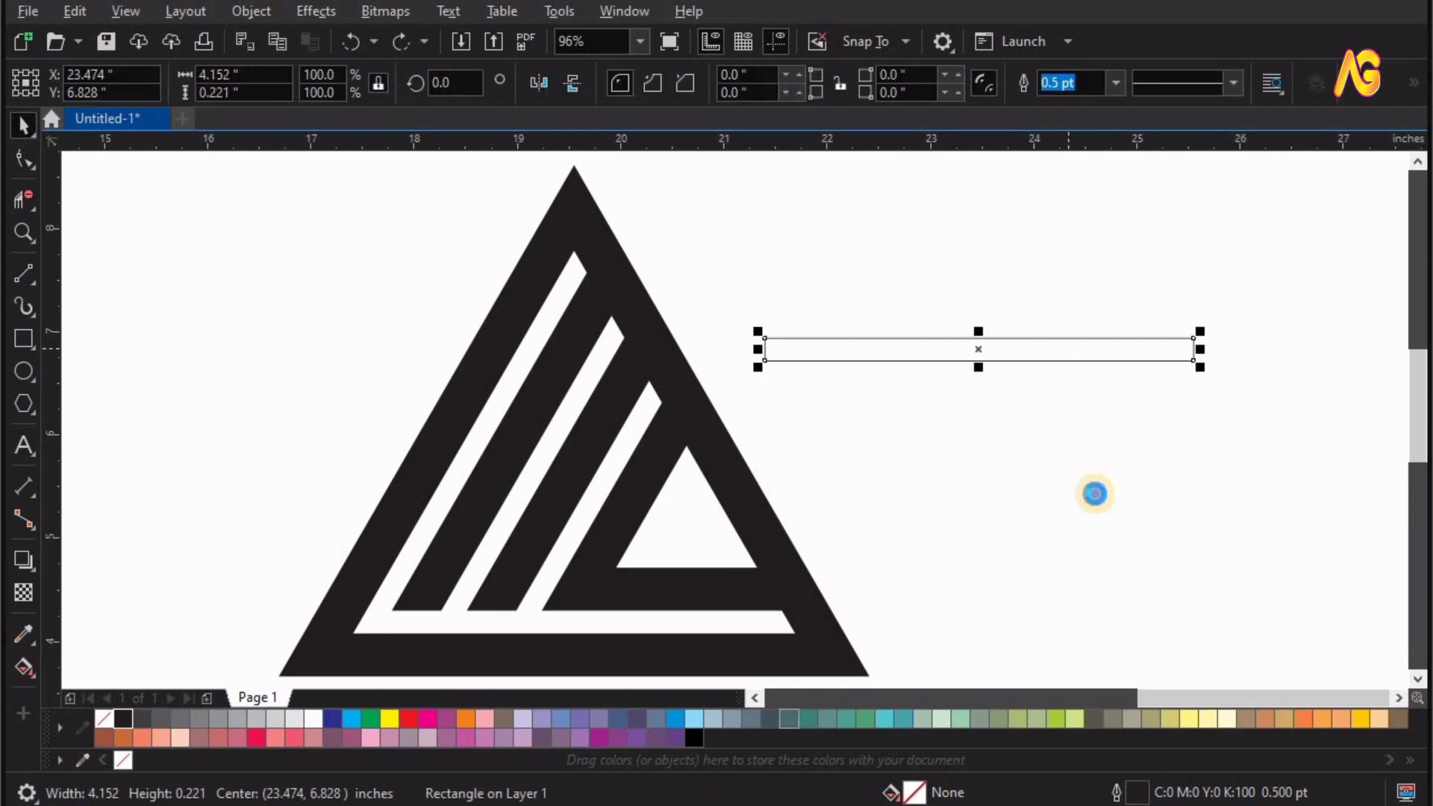
pyautogui.click(1145, 502)
pyautogui.click(1225, 496)
pyautogui.moveTo(1225, 497); pyautogui.dragTo(894, 508)
# Make the small rectangle about 0.34 in high and place it across the triangle's right side, beside the inner triangular opening.
pyautogui.press('F2')
pyautogui.moveTo(1024, 608); pyautogui.dragTo(548, 439)
pyautogui.moveTo(864, 396); pyautogui.dragTo(863, 425)
pyautogui.moveTo(863, 366); pyautogui.dragTo(638, 360)
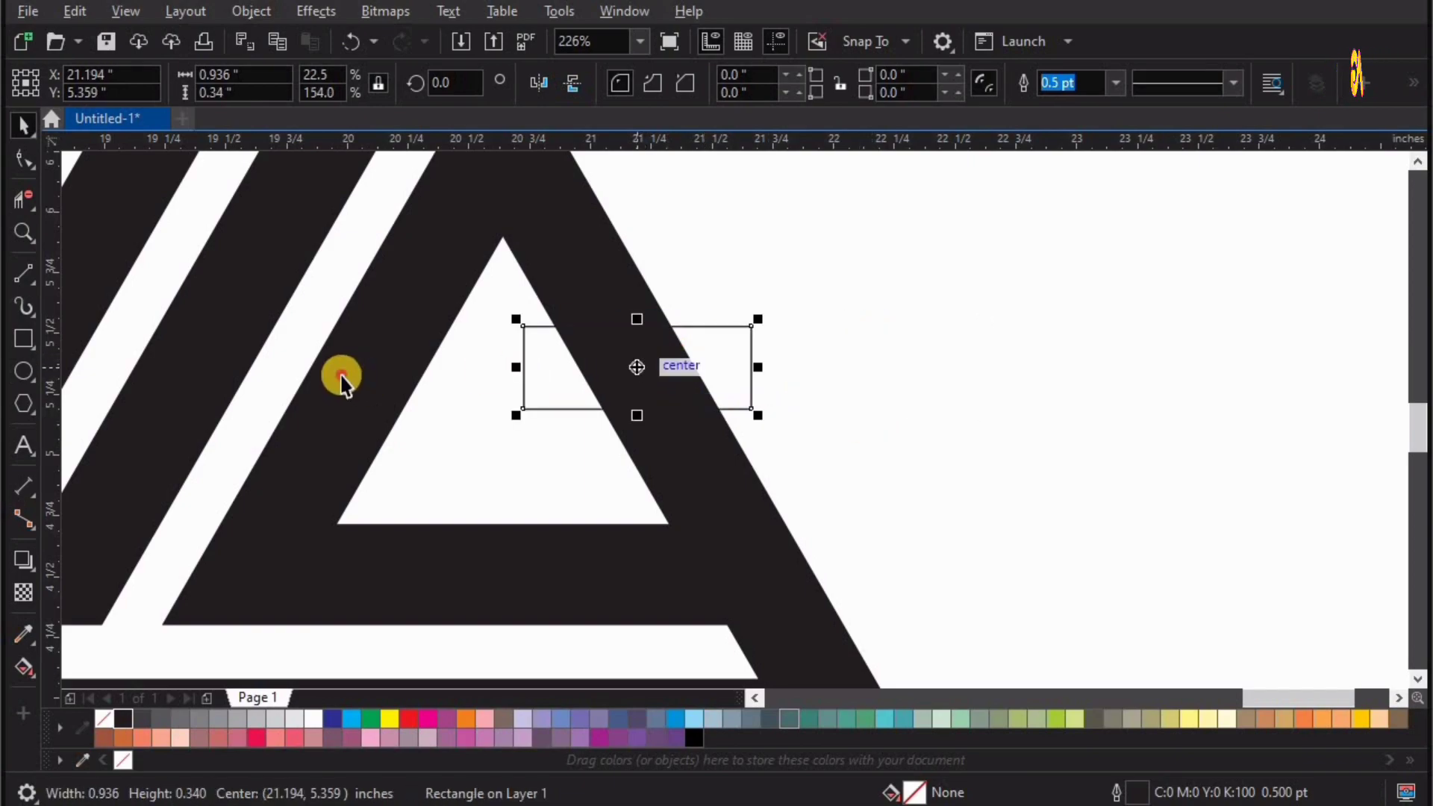
pyautogui.keyDown('shift'); pyautogui.click(342, 377); pyautogui.keyUp('shift')
pyautogui.click(956, 374)
pyautogui.click(697, 370)
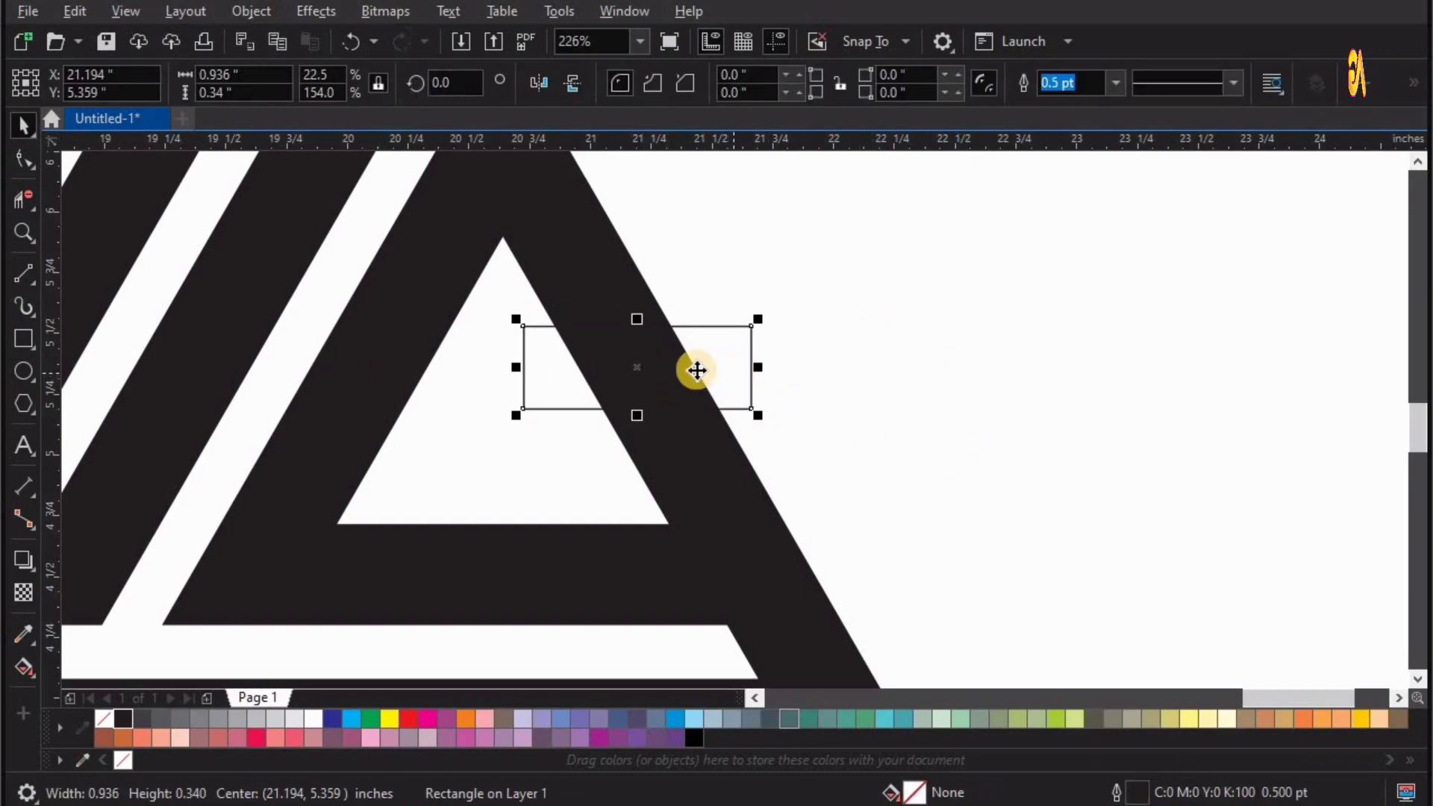
# Trim a gap in the triangle's right side with the small rectangle and move the rectangle aside to the right.
pyautogui.keyDown('shift'); pyautogui.click(614, 278); pyautogui.keyUp('shift')
pyautogui.click(688, 83)
pyautogui.moveTo(724, 362); pyautogui.dragTo(1122, 360)
pyautogui.press('F4')
pyautogui.moveTo(905, 597); pyautogui.dragTo(1043, 641)
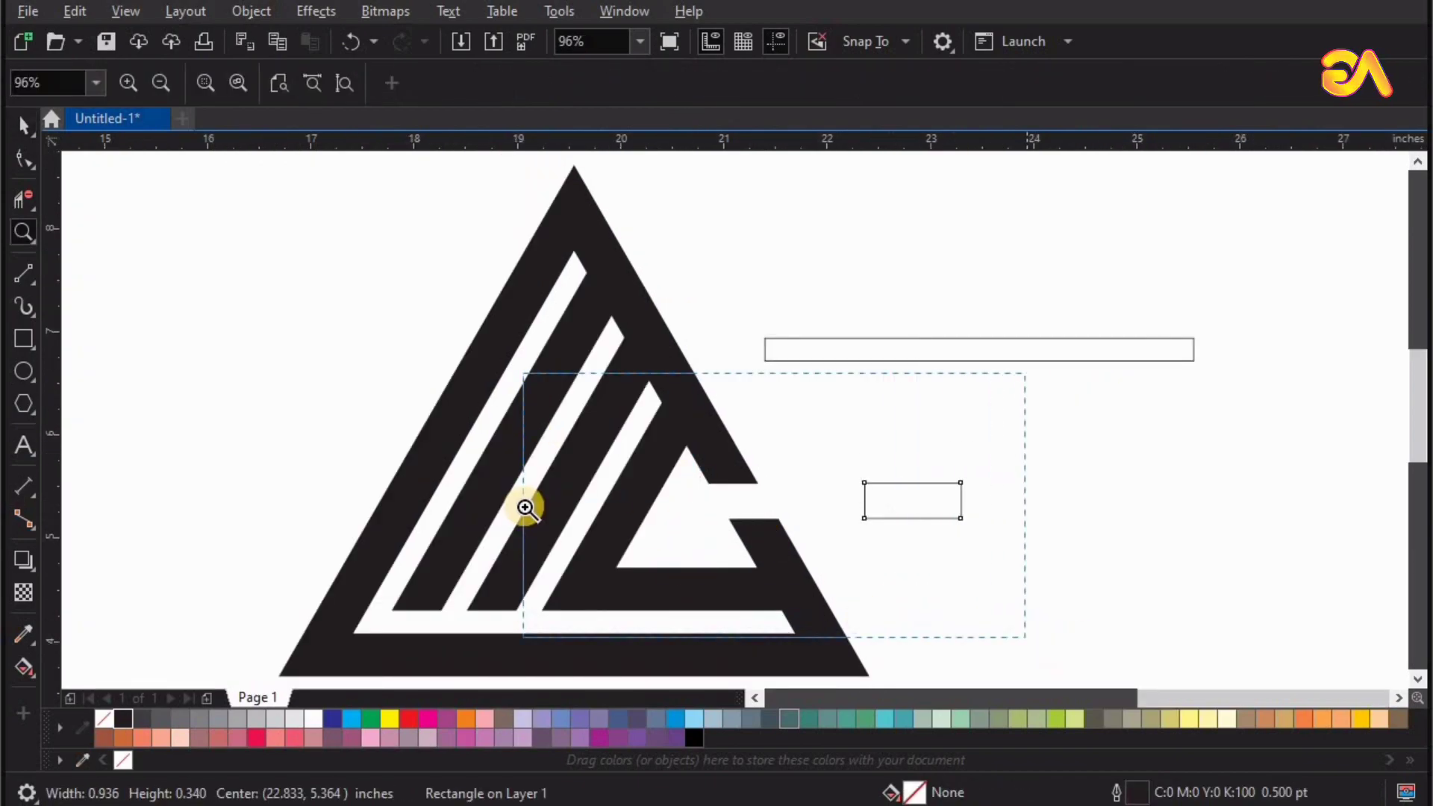
# Undo the last trim, cut the gap in the triangle's right side again slightly lower, and delete the small rectangle.
pyautogui.hotkey('ctrl', 'z')
pyautogui.hotkey('ctrl', 'z')
pyautogui.click(806, 440)
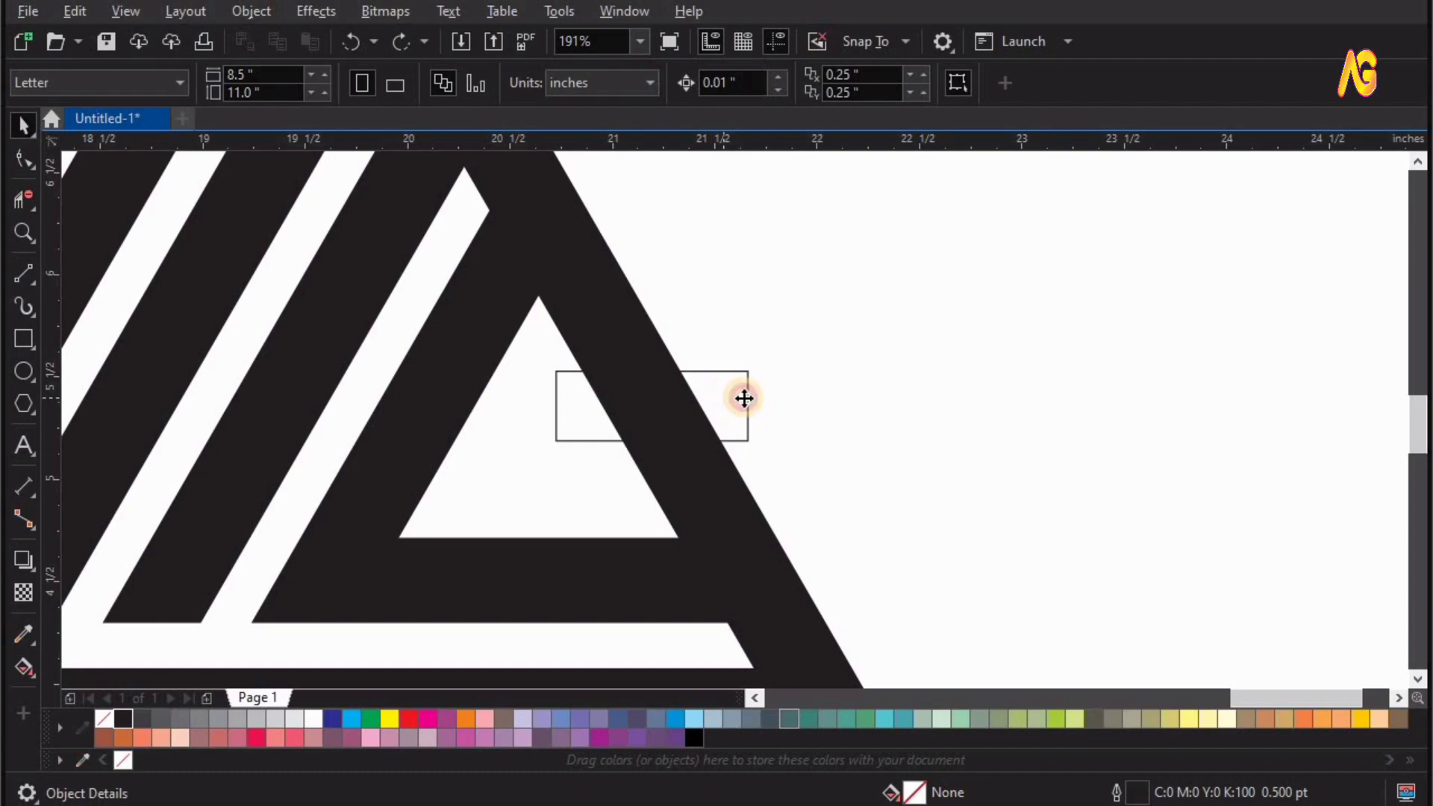
pyautogui.click(746, 396)
pyautogui.moveTo(748, 404); pyautogui.dragTo(1011, 384)
pyautogui.keyDown('shift'); pyautogui.click(640, 329); pyautogui.keyUp('shift')
pyautogui.press('Delete')
# Move the long thin rectangle across the triangle's lower right side, exactly in line with the white horizontal band.
pyautogui.press('F3')
pyautogui.press('z')
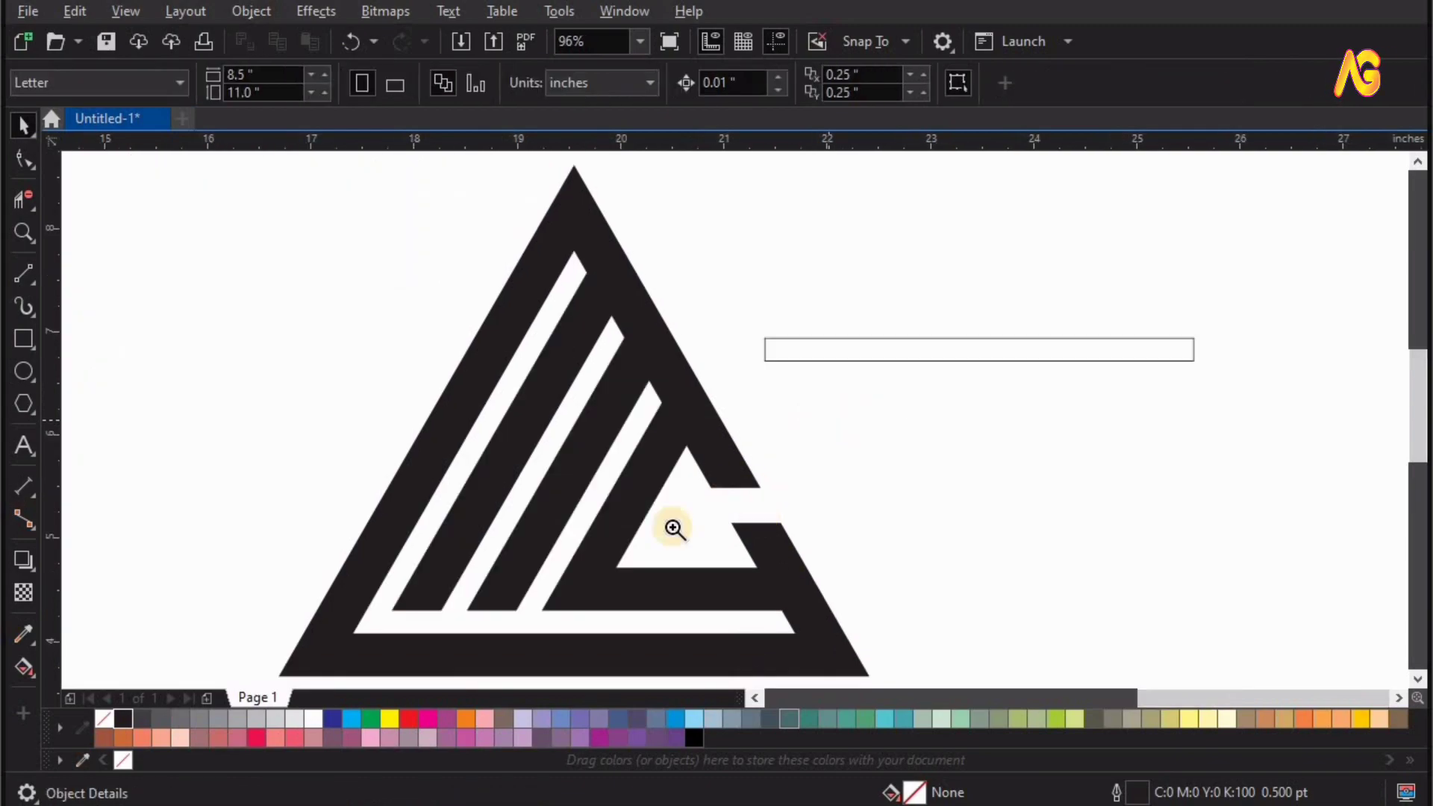
pyautogui.moveTo(438, 613); pyautogui.dragTo(1102, 268)
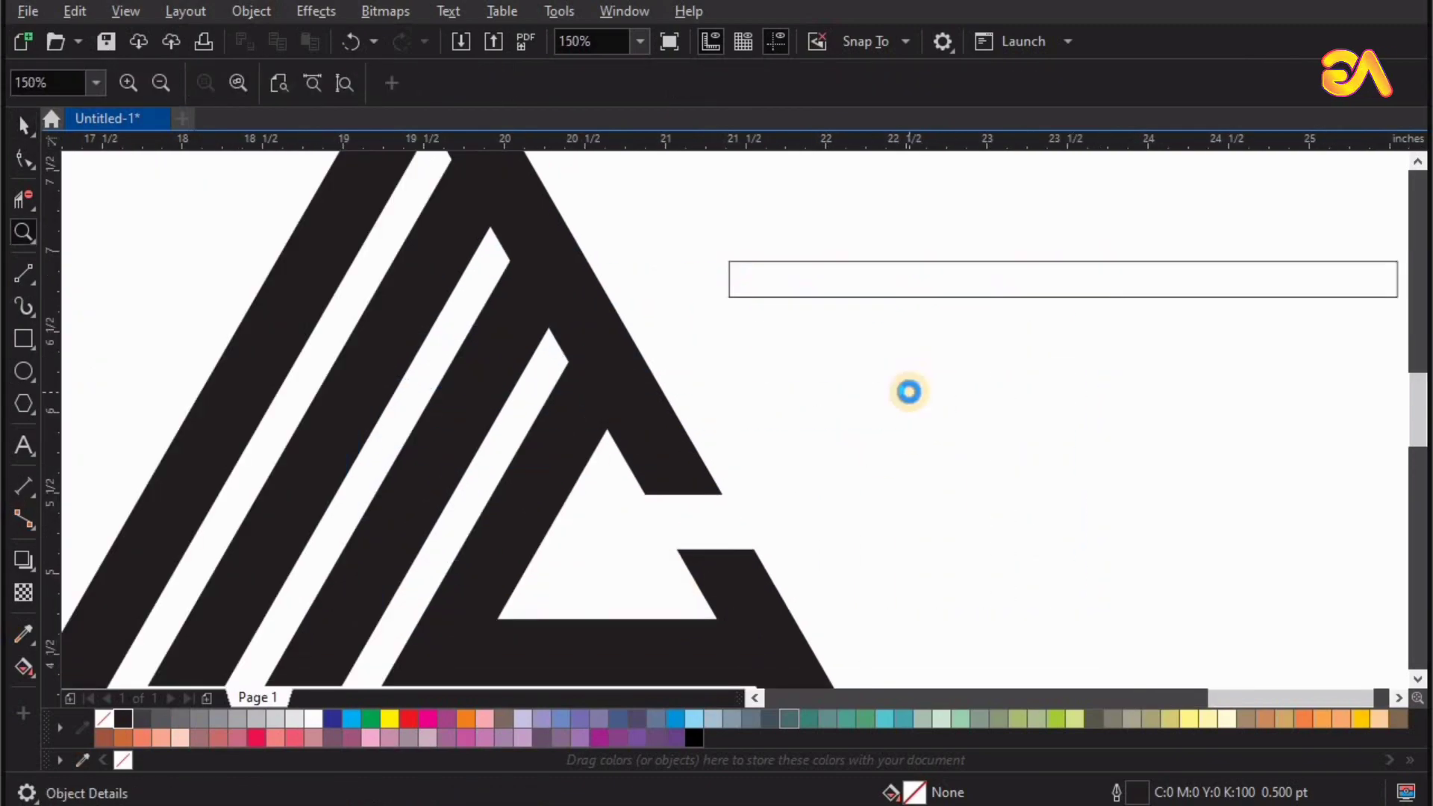
pyautogui.press('F4')
pyautogui.press('space')
pyautogui.moveTo(922, 348); pyautogui.dragTo(544, 560)
pyautogui.press('z')
pyautogui.press('space')
pyautogui.moveTo(737, 480); pyautogui.dragTo(741, 484)
pyautogui.press('F4')
pyautogui.keyDown('shift'); pyautogui.click(794, 577); pyautogui.keyUp('shift')
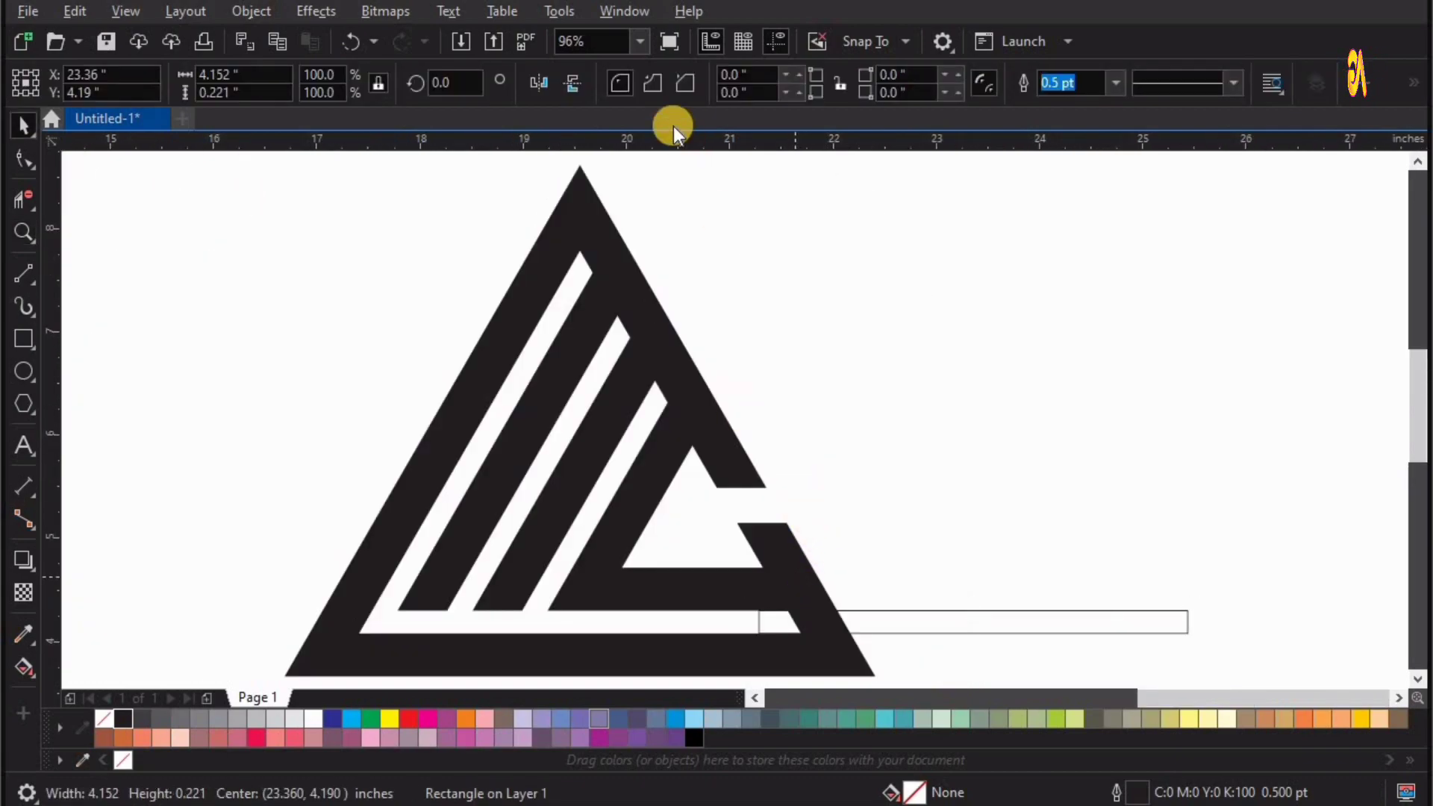
pyautogui.click(696, 90)
pyautogui.moveTo(909, 611); pyautogui.dragTo(1003, 504)
pyautogui.hotkey('ctrl', 'z')
pyautogui.hotkey('ctrl', 'z')
pyautogui.click(933, 525)
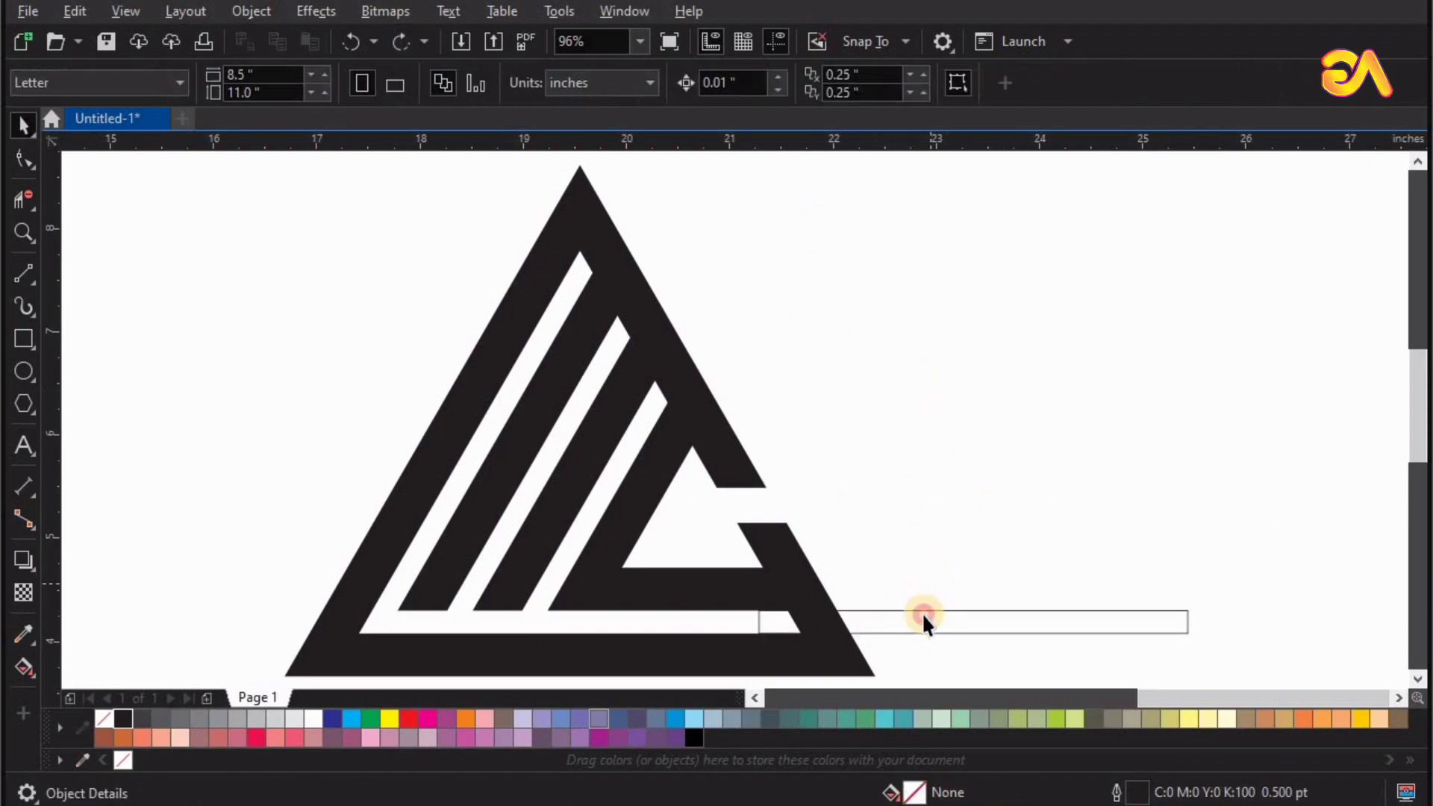
# Trim a gap through the triangle's lower right side with the long rectangle and move the rectangle away from the logo.
pyautogui.click(921, 612)
pyautogui.keyDown('shift'); pyautogui.click(835, 670); pyautogui.keyUp('shift')
pyautogui.click(691, 88)
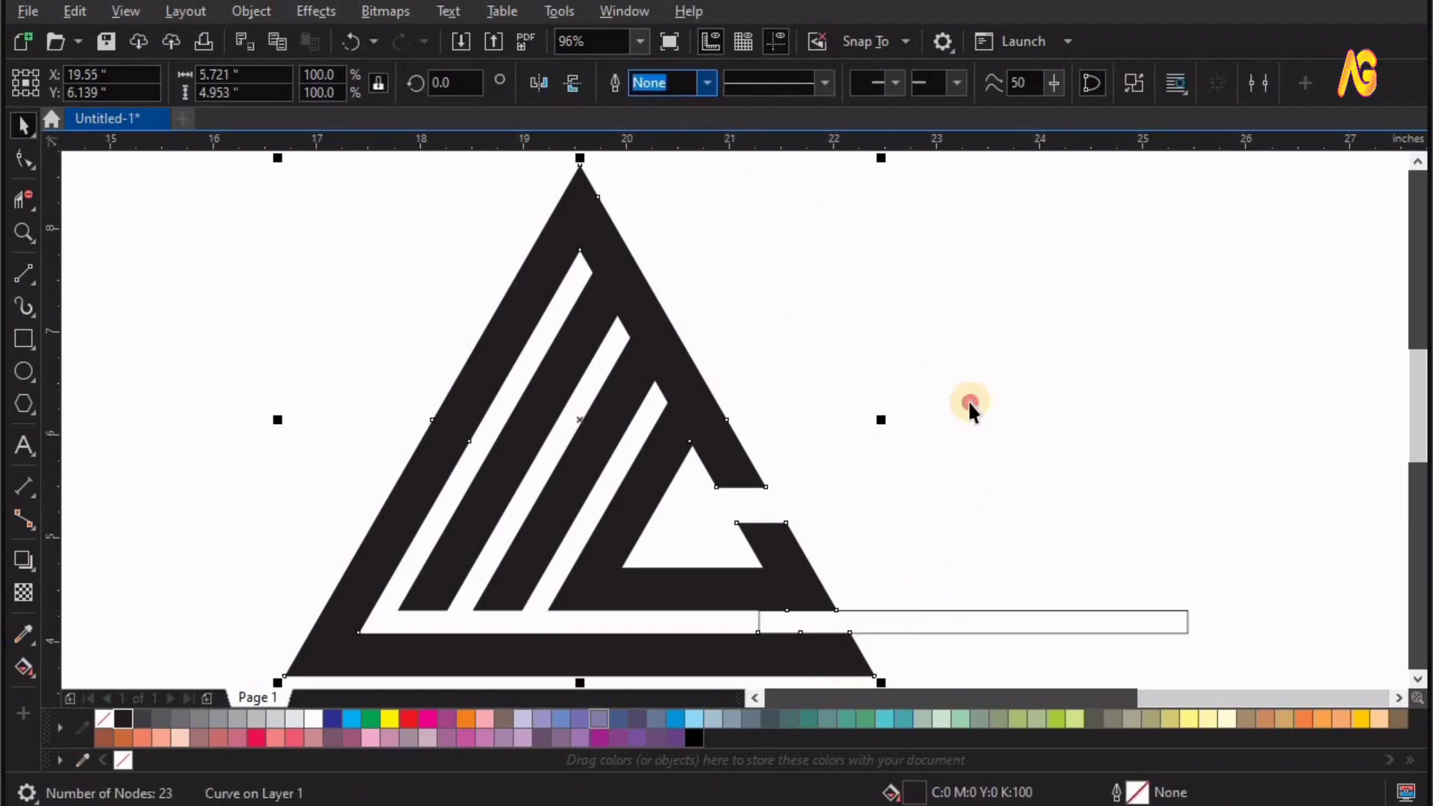
pyautogui.click(969, 401)
pyautogui.moveTo(968, 610); pyautogui.dragTo(1026, 430)
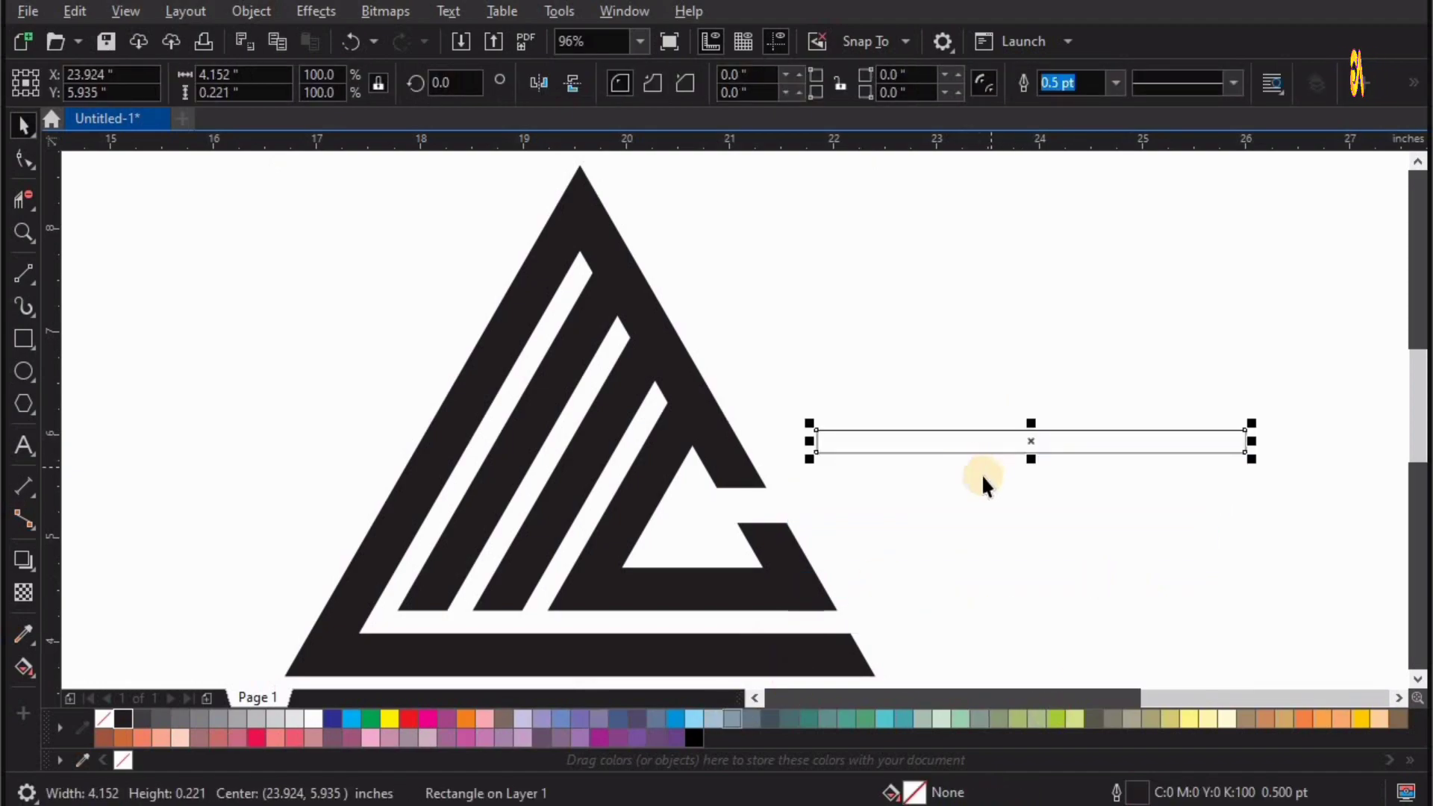
# Draw a slanted line about 0.43 by 0.74 in from the third white stripe's tip to beyond the triangle's right edge.
pyautogui.hscroll(1, 982, 473)
pyautogui.press('F2')
pyautogui.moveTo(377, 253); pyautogui.dragTo(1167, 589)
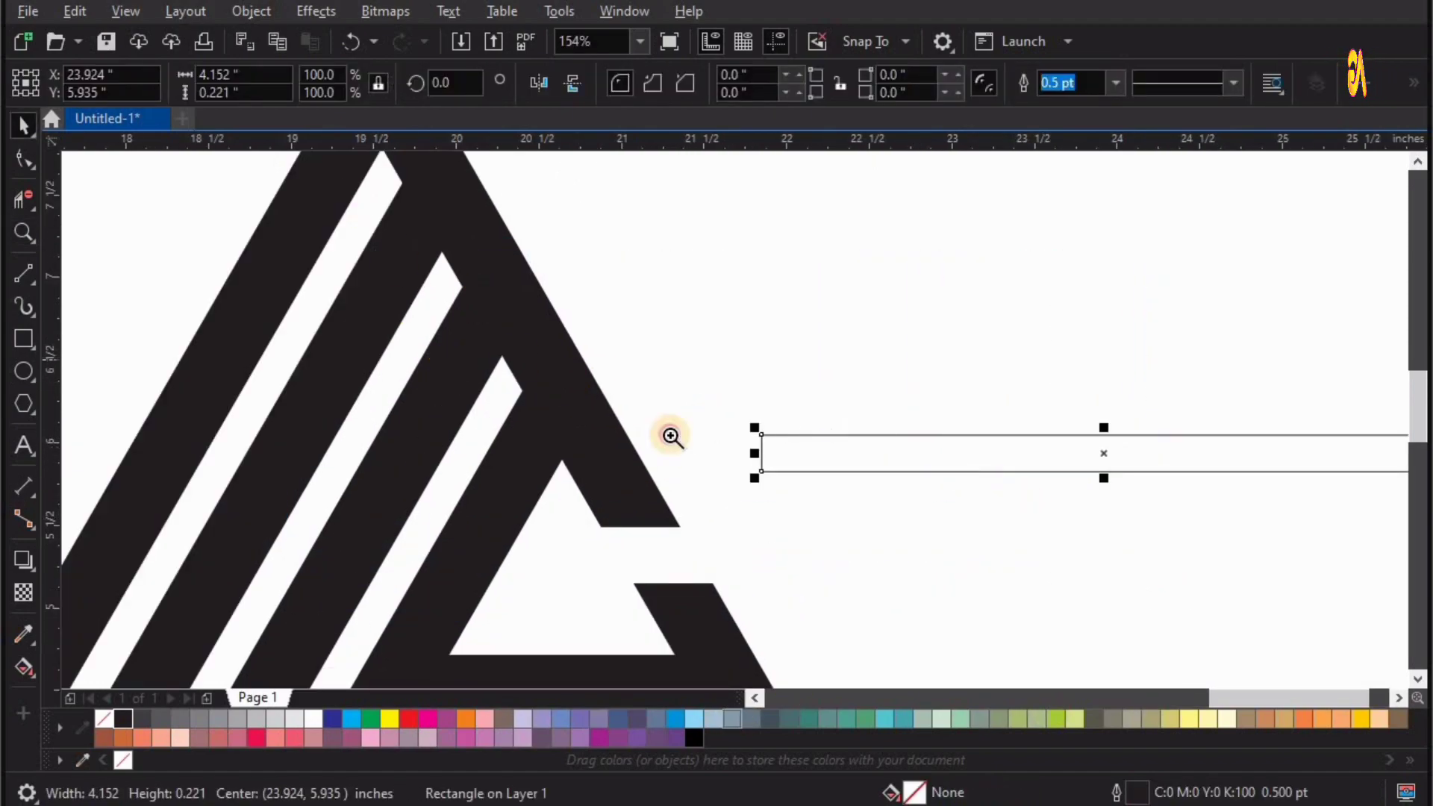
pyautogui.moveTo(353, 198); pyautogui.dragTo(824, 515)
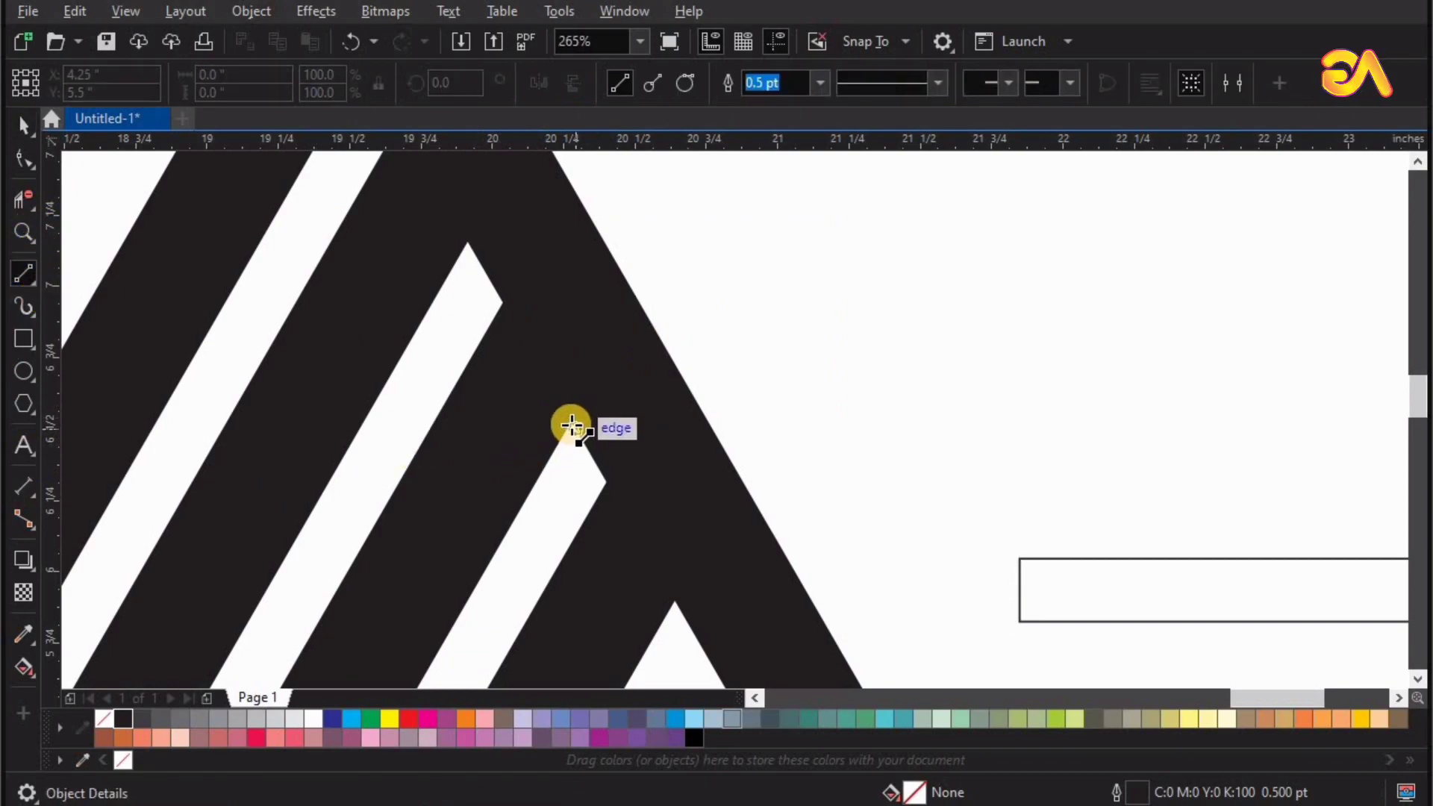
pyautogui.moveTo(572, 424); pyautogui.dragTo(719, 220)
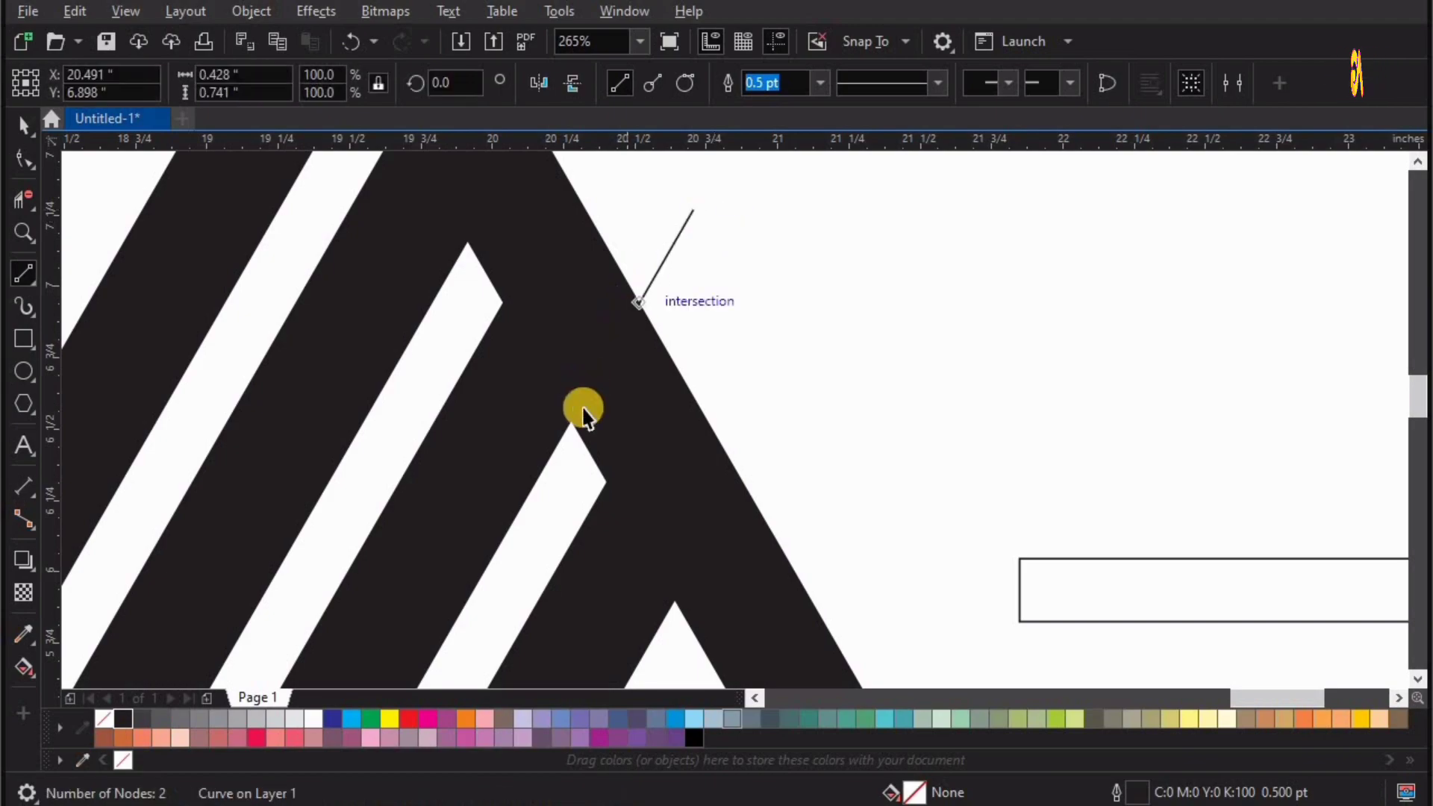
# Duplicate the slanted line straight below itself and give both lines a yellow outline.
pyautogui.press('space')
pyautogui.moveTo(637, 345); pyautogui.dragTo(687, 445)
pyautogui.rightClick(686, 445)
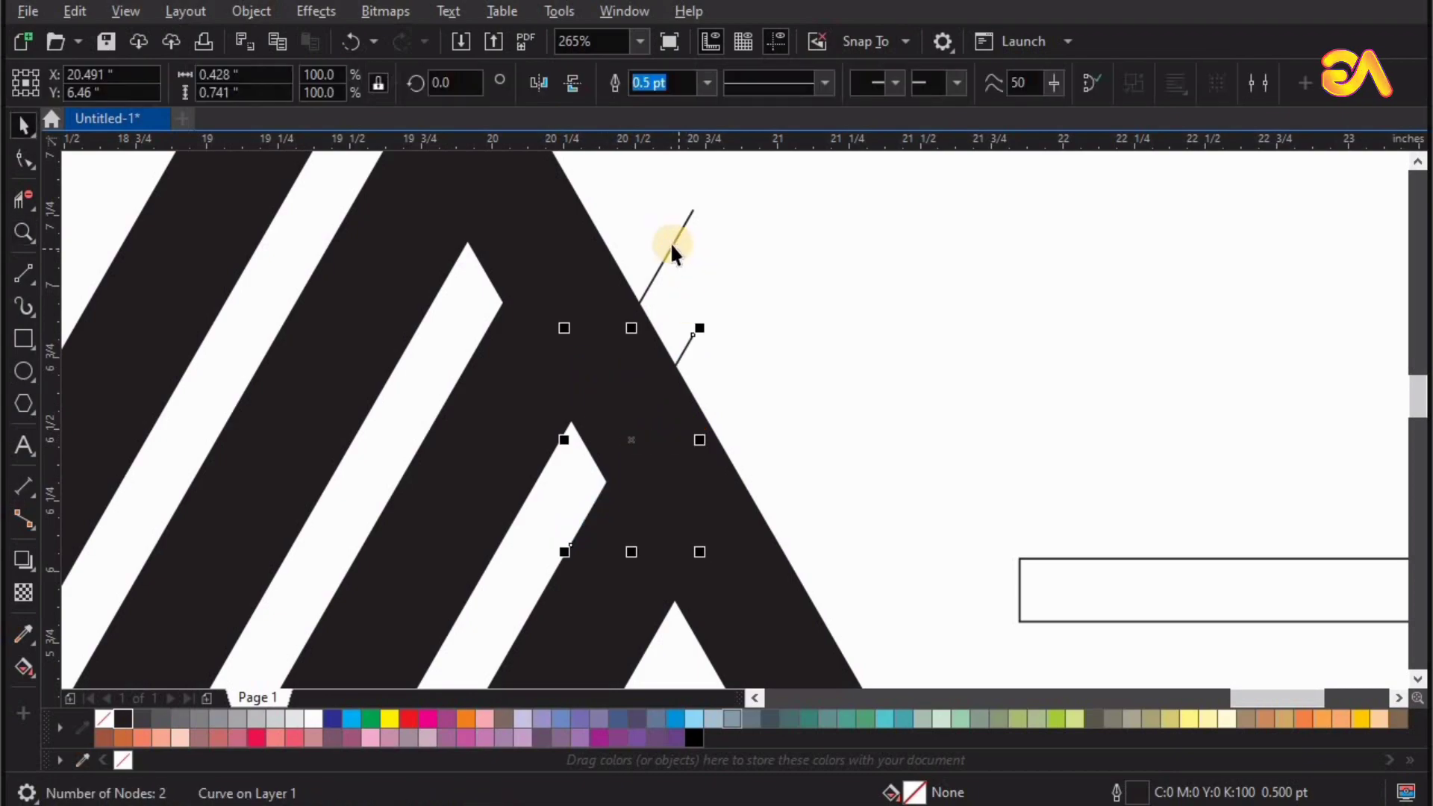
pyautogui.keyDown('shift'); pyautogui.click(671, 241); pyautogui.keyUp('shift')
pyautogui.rightClick(390, 721)
# Extend the upper yellow line's lower end slightly past the stripe's tip, along the stripe's left edge.
pyautogui.press('z')
pyautogui.moveTo(416, 250); pyautogui.dragTo(838, 546)
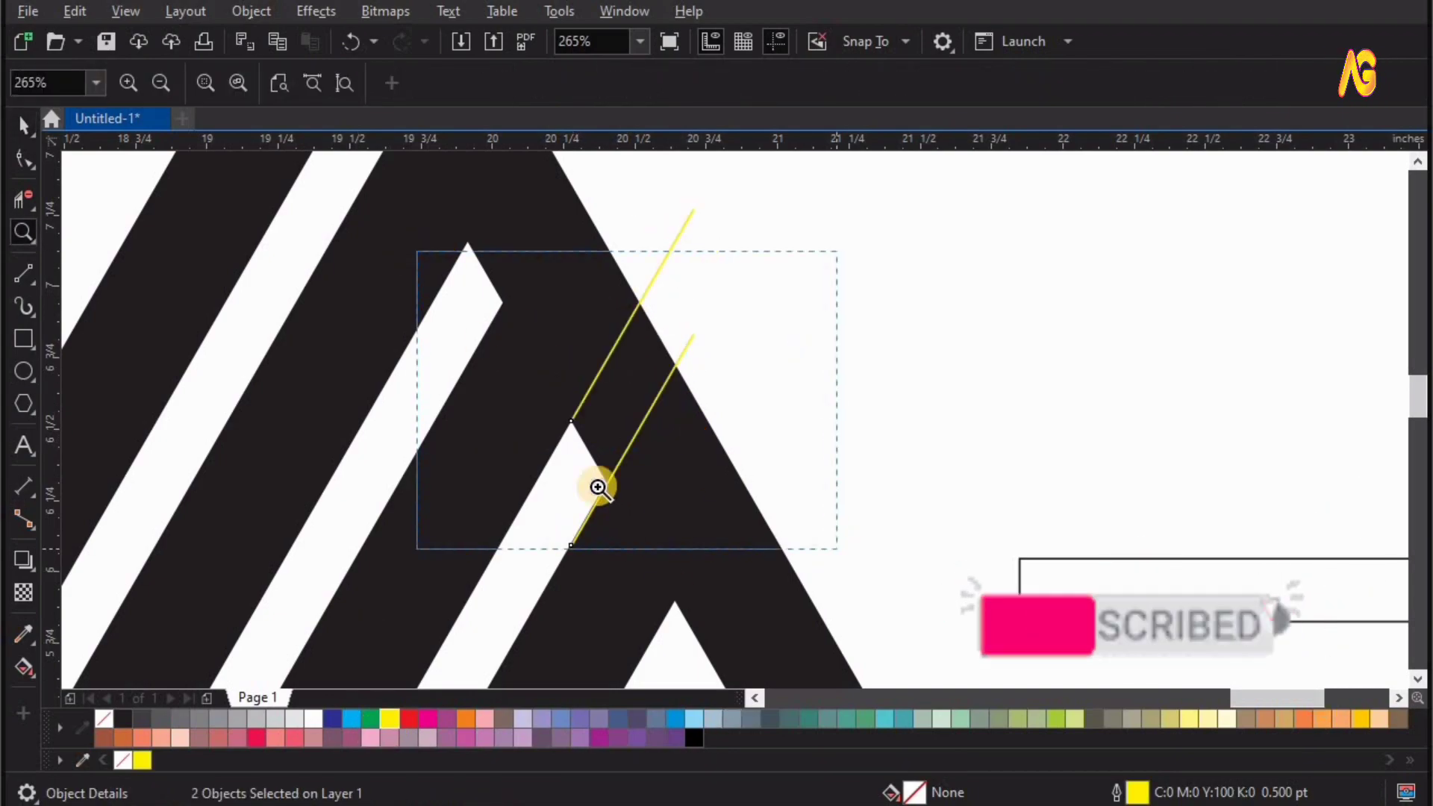
pyautogui.moveTo(583, 439); pyautogui.dragTo(761, 508)
pyautogui.press('space')
pyautogui.press('Escape')
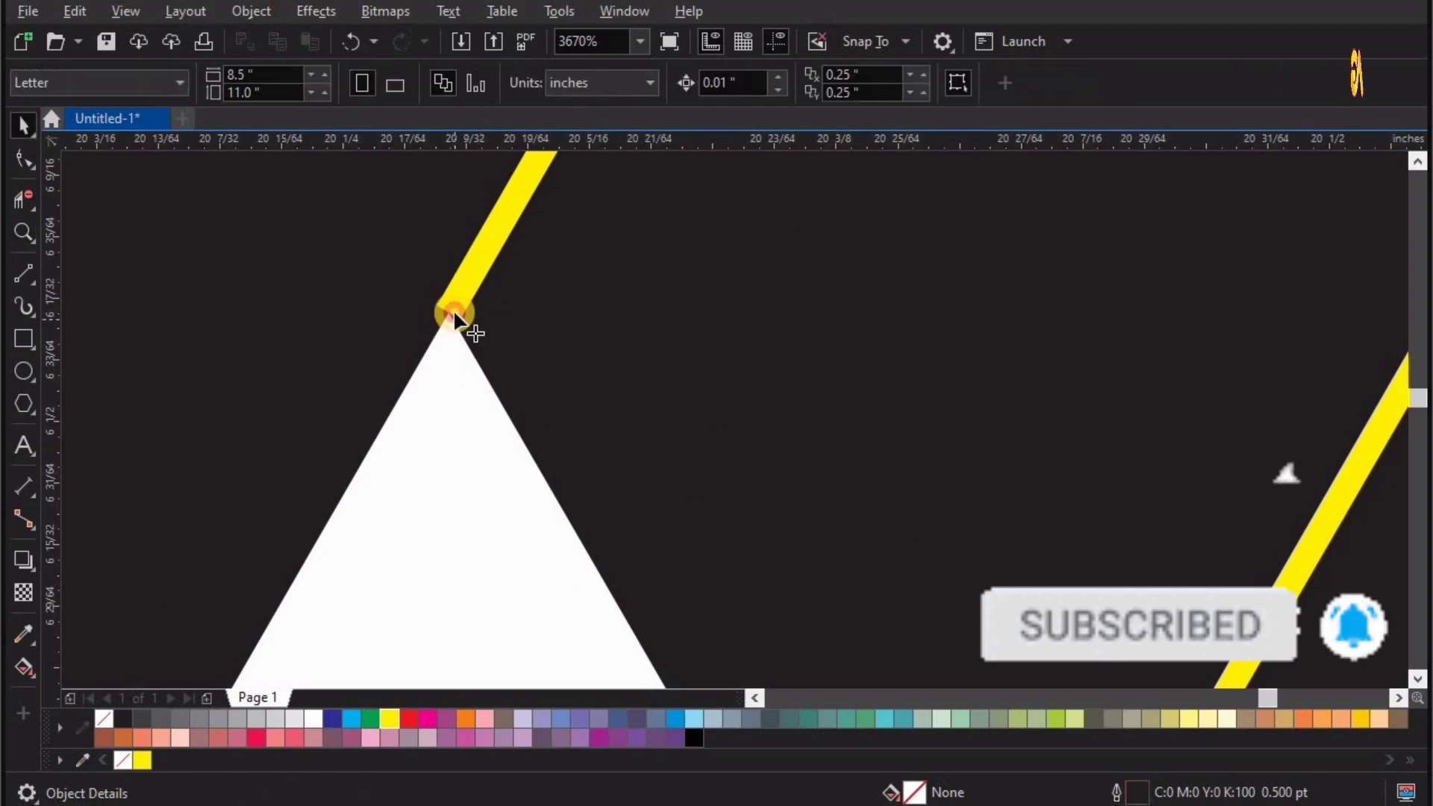
pyautogui.press('F10')
pyautogui.click(452, 310)
pyautogui.moveTo(449, 313); pyautogui.dragTo(409, 374)
# Move the lower yellow line so its lower end snaps to the right corner of the third white stripe.
pyautogui.press('F4')
pyautogui.press('z')
pyautogui.moveTo(481, 273); pyautogui.dragTo(721, 415)
pyautogui.moveTo(1167, 683); pyautogui.dragTo(1276, 791)
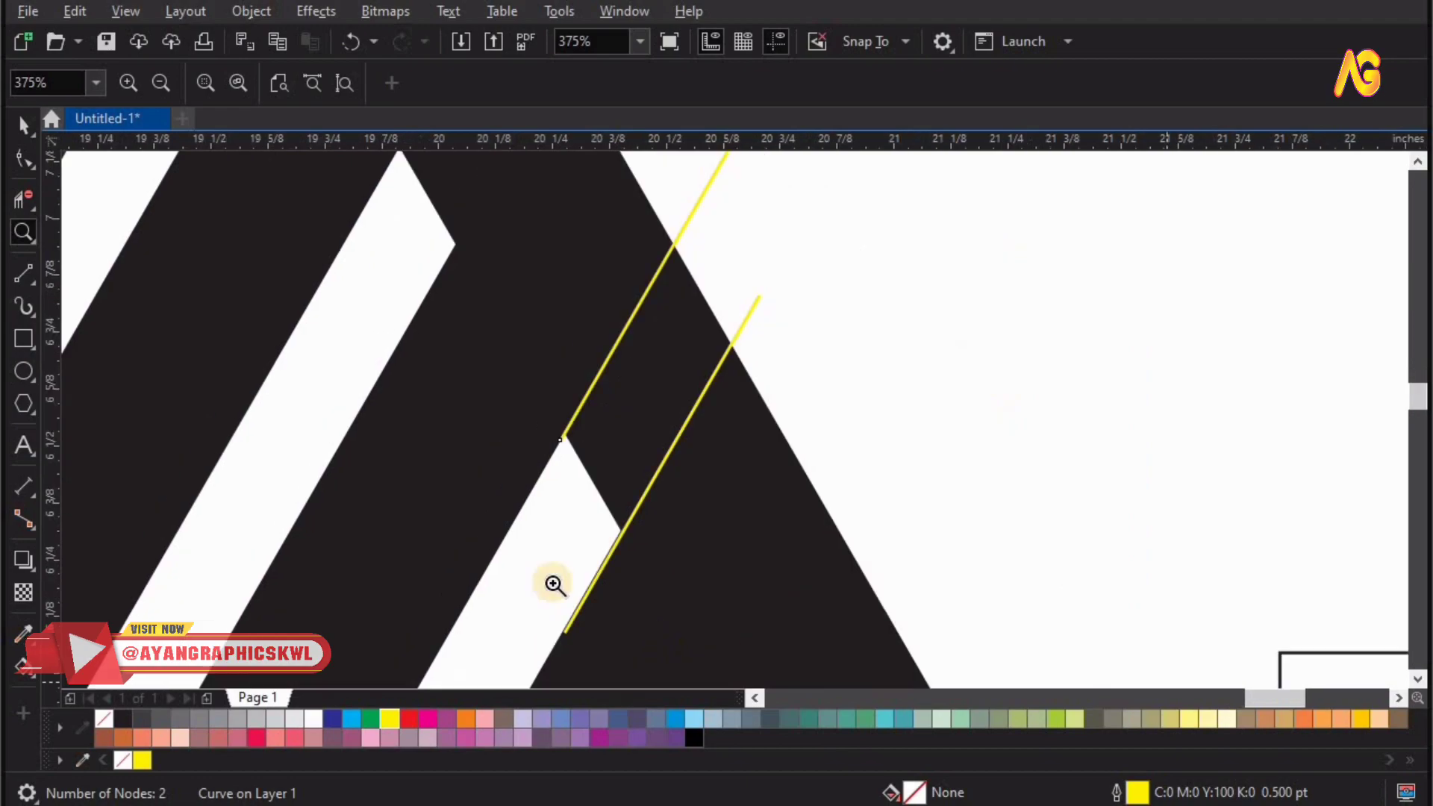
pyautogui.moveTo(422, 435); pyautogui.dragTo(1008, 724)
pyautogui.press('space')
pyautogui.click(480, 459)
pyautogui.moveTo(480, 459); pyautogui.dragTo(561, 340)
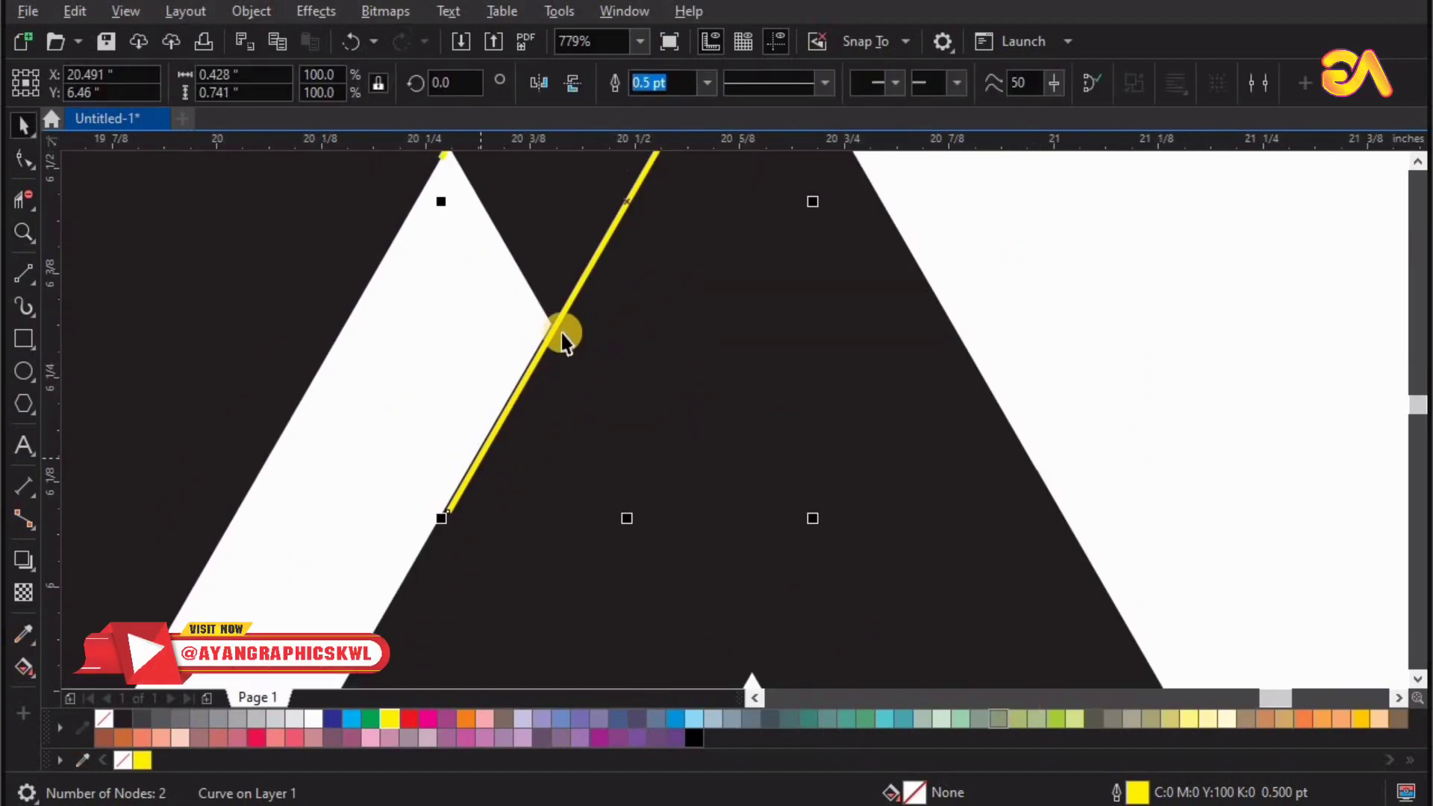
pyautogui.click(557, 331)
pyautogui.click(447, 512)
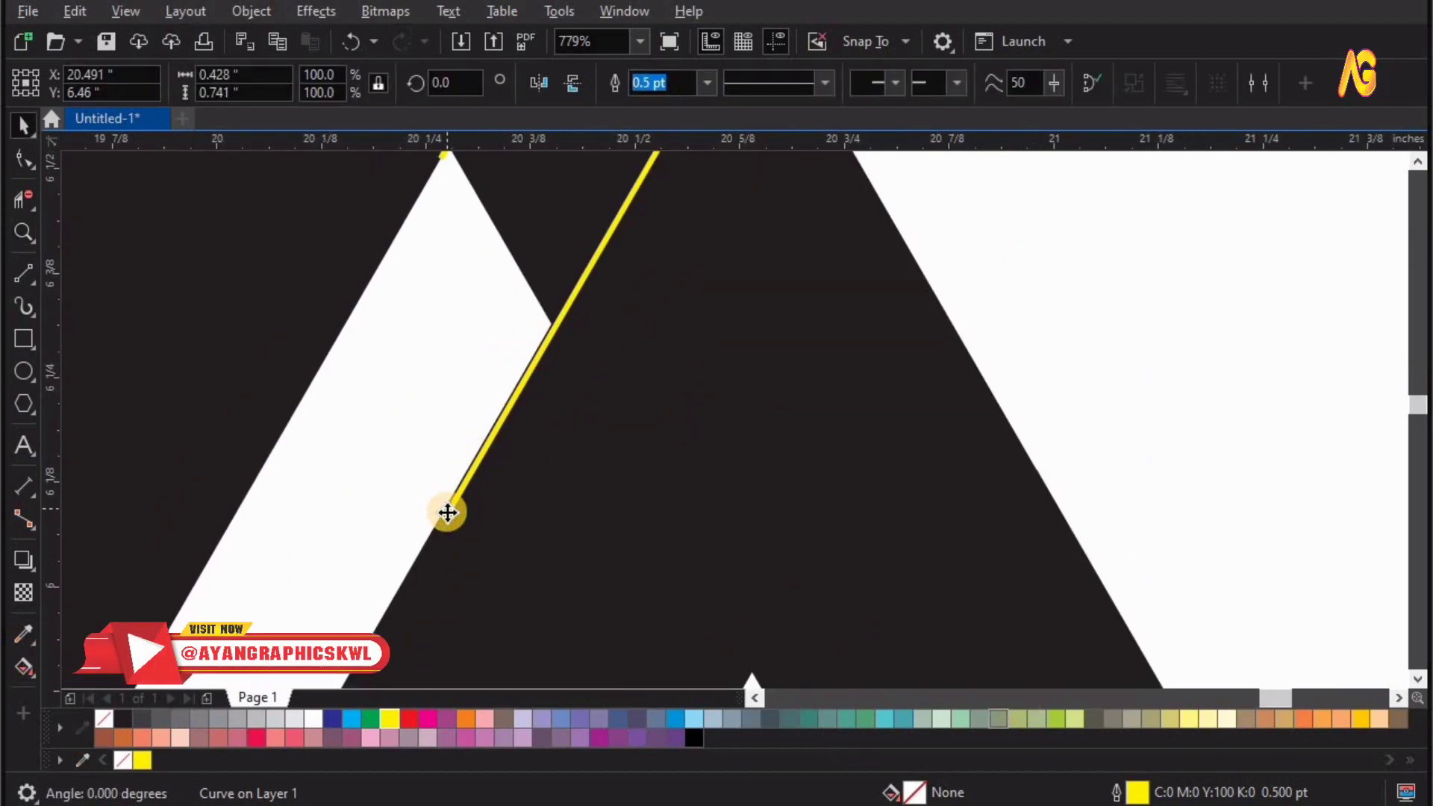
pyautogui.moveTo(523, 341); pyautogui.dragTo(552, 326)
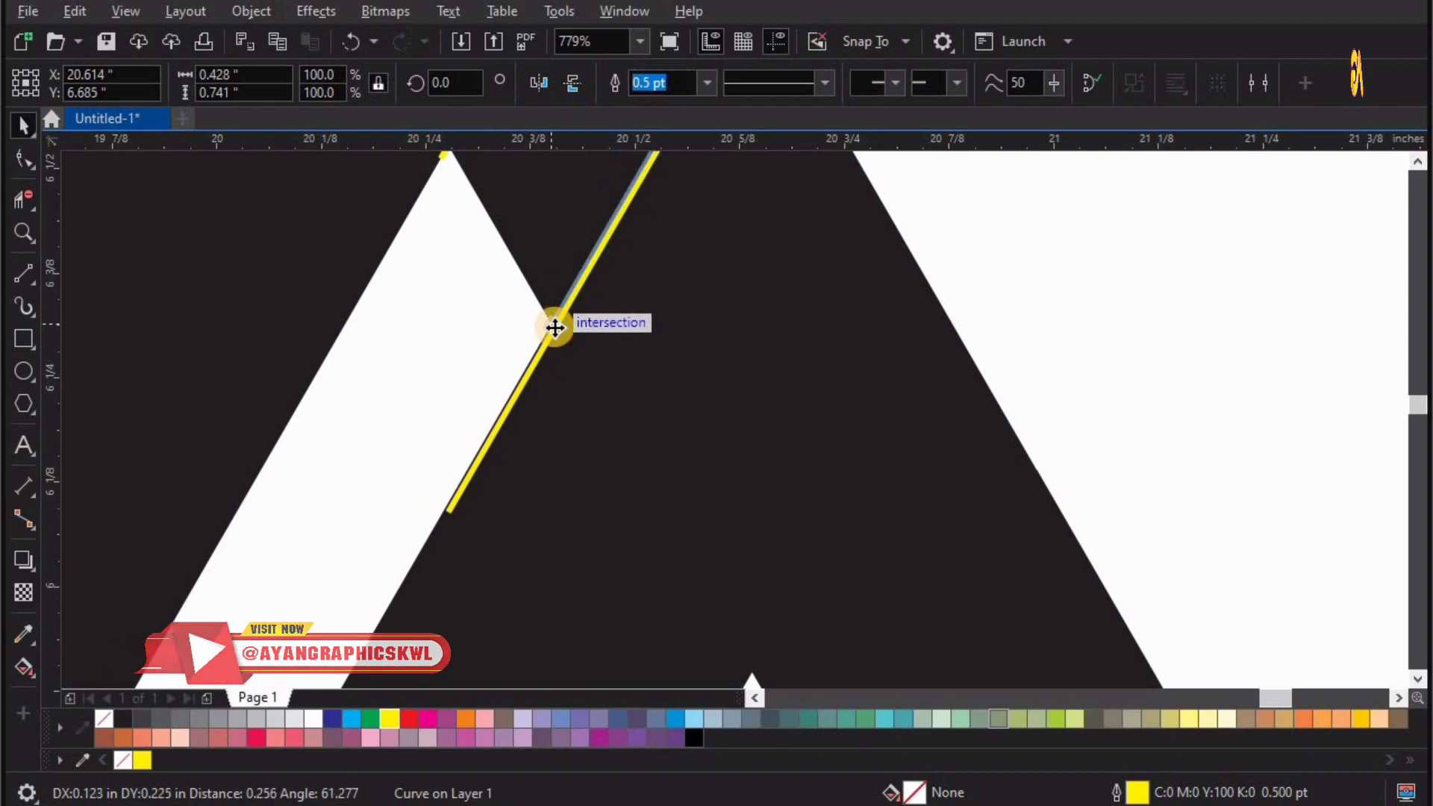
# Extend the lower yellow line's lower end slightly along the stripe's right edge.
pyautogui.press('F2')
pyautogui.moveTo(442, 268); pyautogui.dragTo(733, 388)
pyautogui.press('F10')
pyautogui.moveTo(575, 400); pyautogui.dragTo(500, 528)
# Combine the two yellow lines into one curve.
pyautogui.press('F4')
pyautogui.press('F2')
pyautogui.moveTo(478, 248)
pyautogui.mouseDown()
pyautogui.moveTo(496, 281)
pyautogui.moveTo(845, 462)
pyautogui.mouseUp()
pyautogui.press('space')
pyautogui.keyDown('shift'); pyautogui.click(746, 316); pyautogui.keyUp('shift')
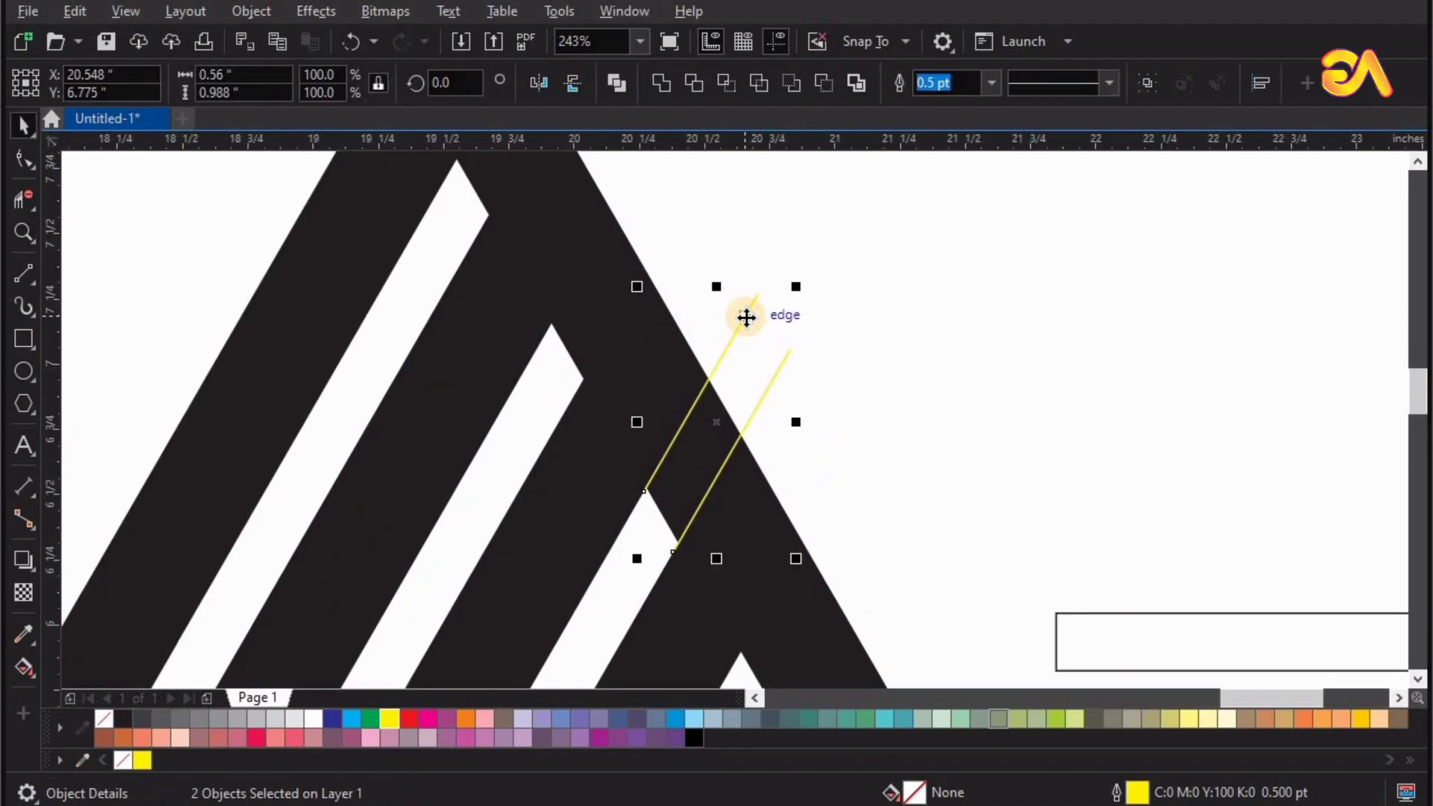
pyautogui.hotkey('ctrl', 'l')
pyautogui.keyDown('shift'); pyautogui.click(610, 258); pyautogui.keyUp('shift')
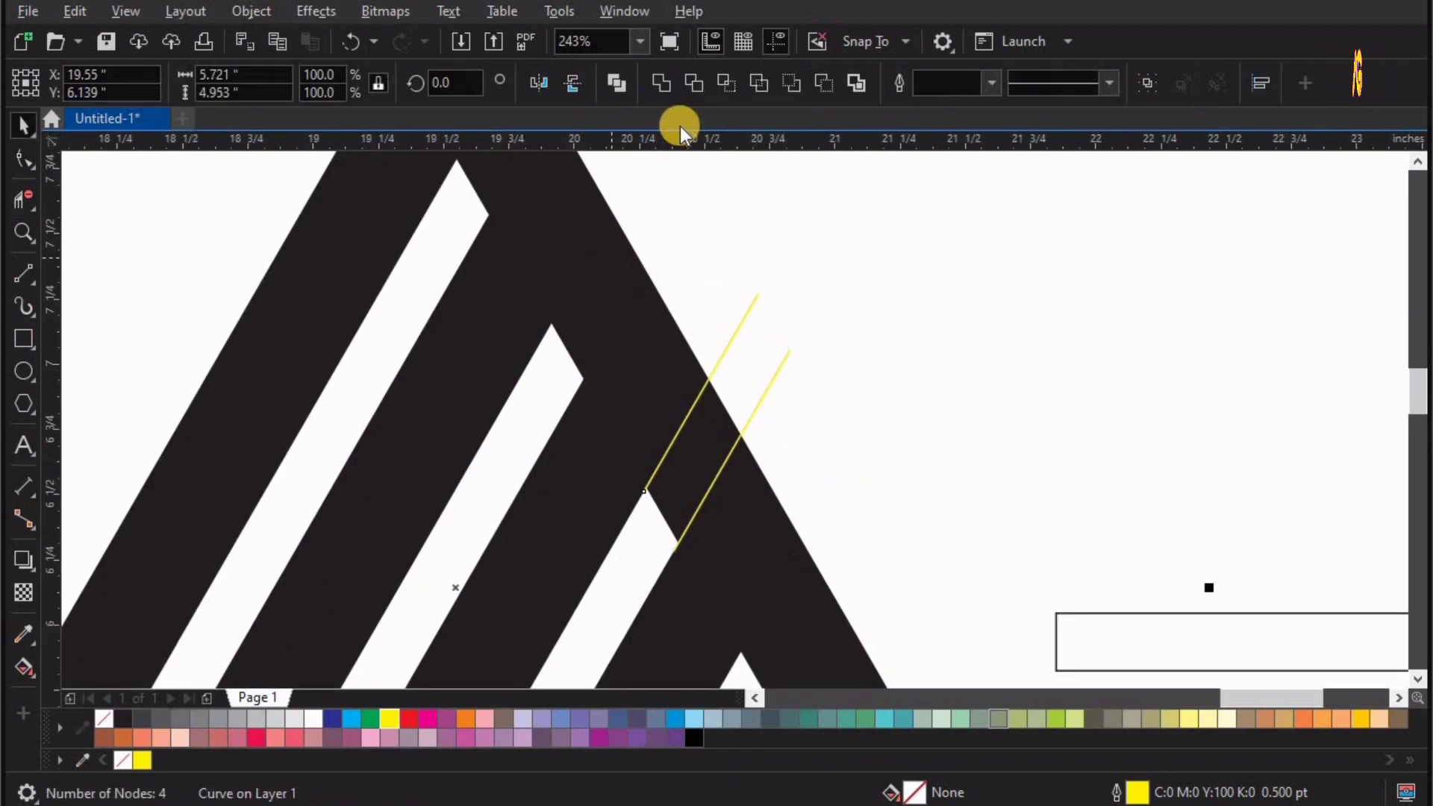
pyautogui.click(693, 88)
pyautogui.hotkey('ctrl', 'z')
# Draw a line about 0.42 by 0.54 in across the yellow lines' upper ends and copy it across the white stripe near their lower ends.
pyautogui.press('Escape')
pyautogui.press('F2')
pyautogui.moveTo(515, 243); pyautogui.dragTo(1023, 630)
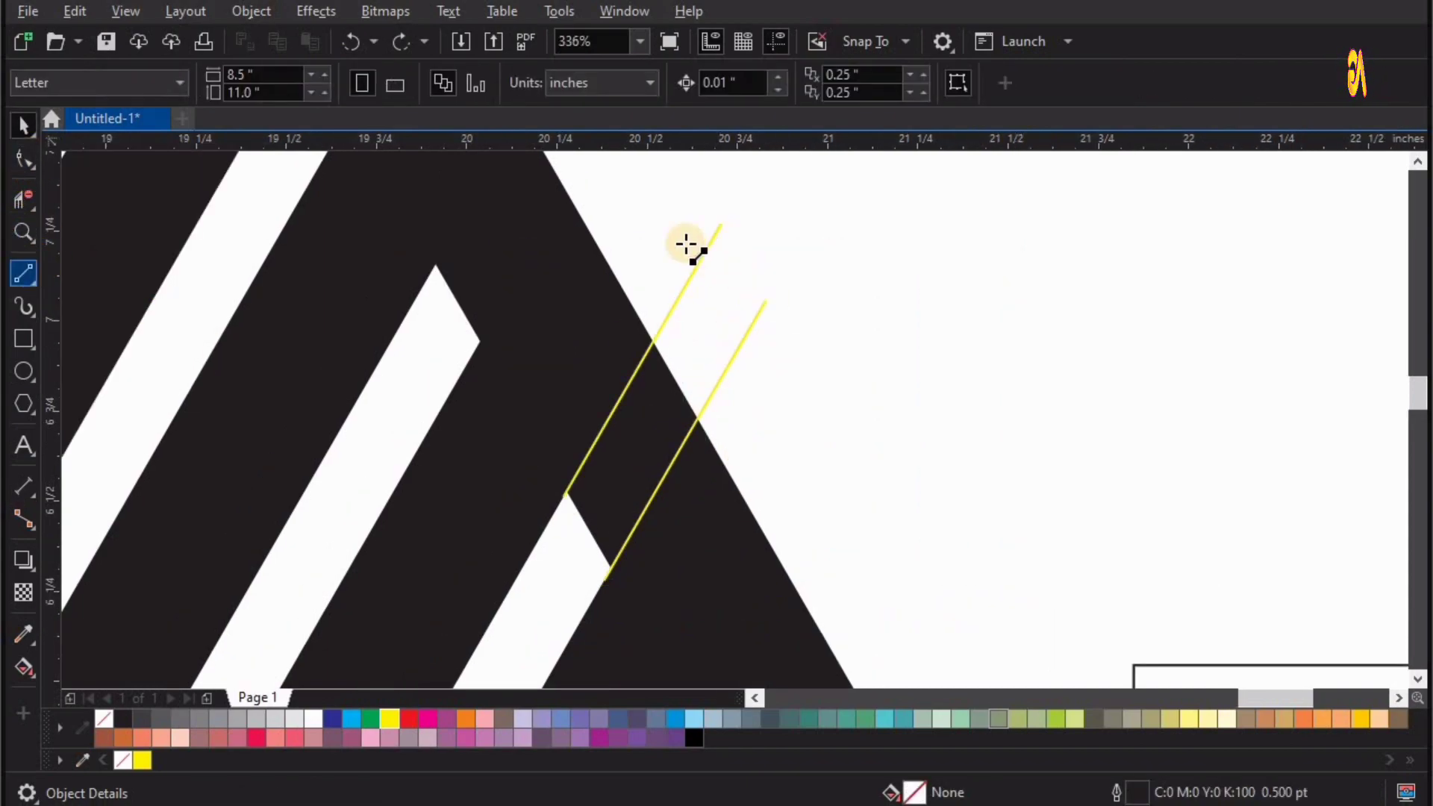
pyautogui.moveTo(670, 213); pyautogui.dragTo(819, 408)
pyautogui.press('space')
pyautogui.keyDown('shift'); pyautogui.click(616, 464); pyautogui.keyUp('shift')
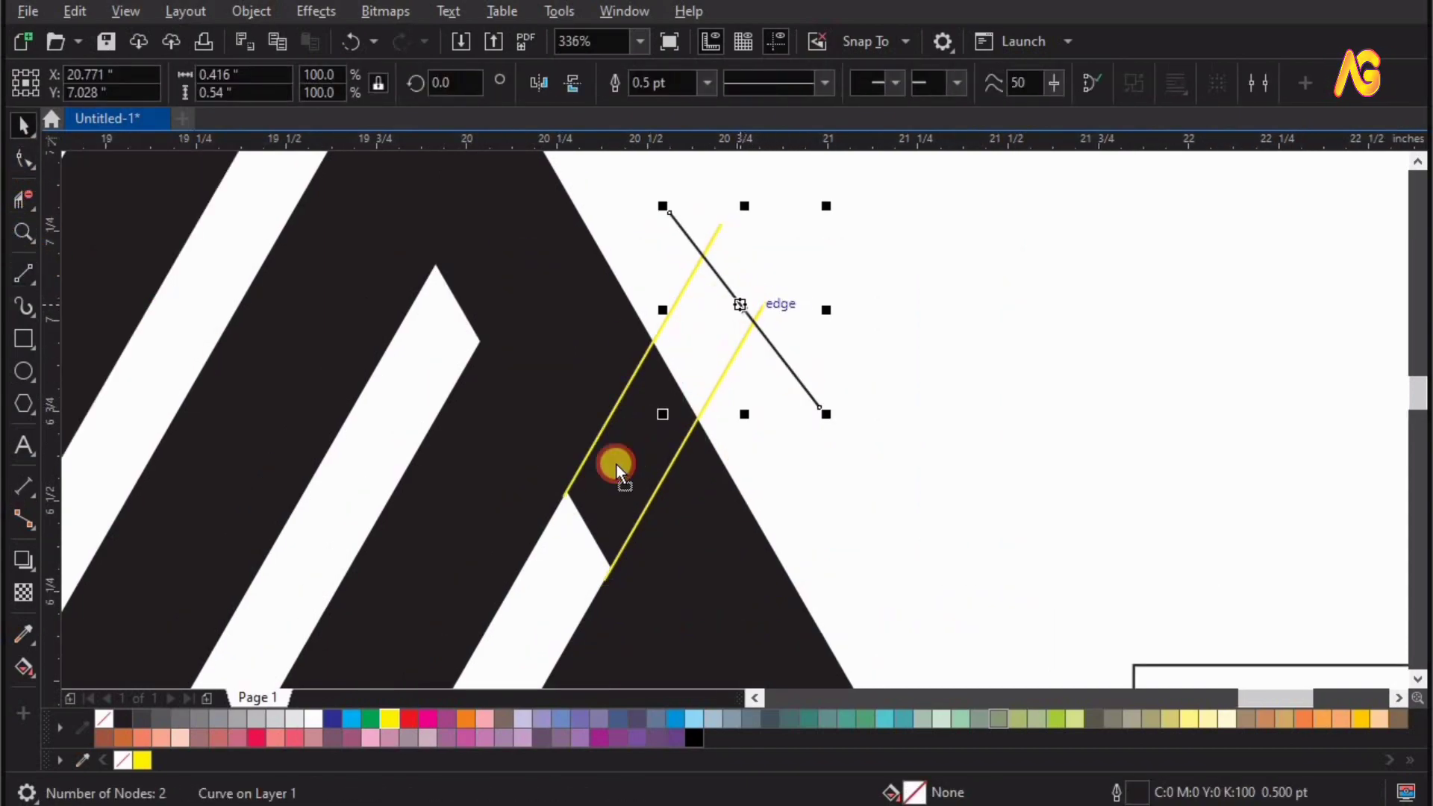
pyautogui.moveTo(617, 464); pyautogui.dragTo(567, 553)
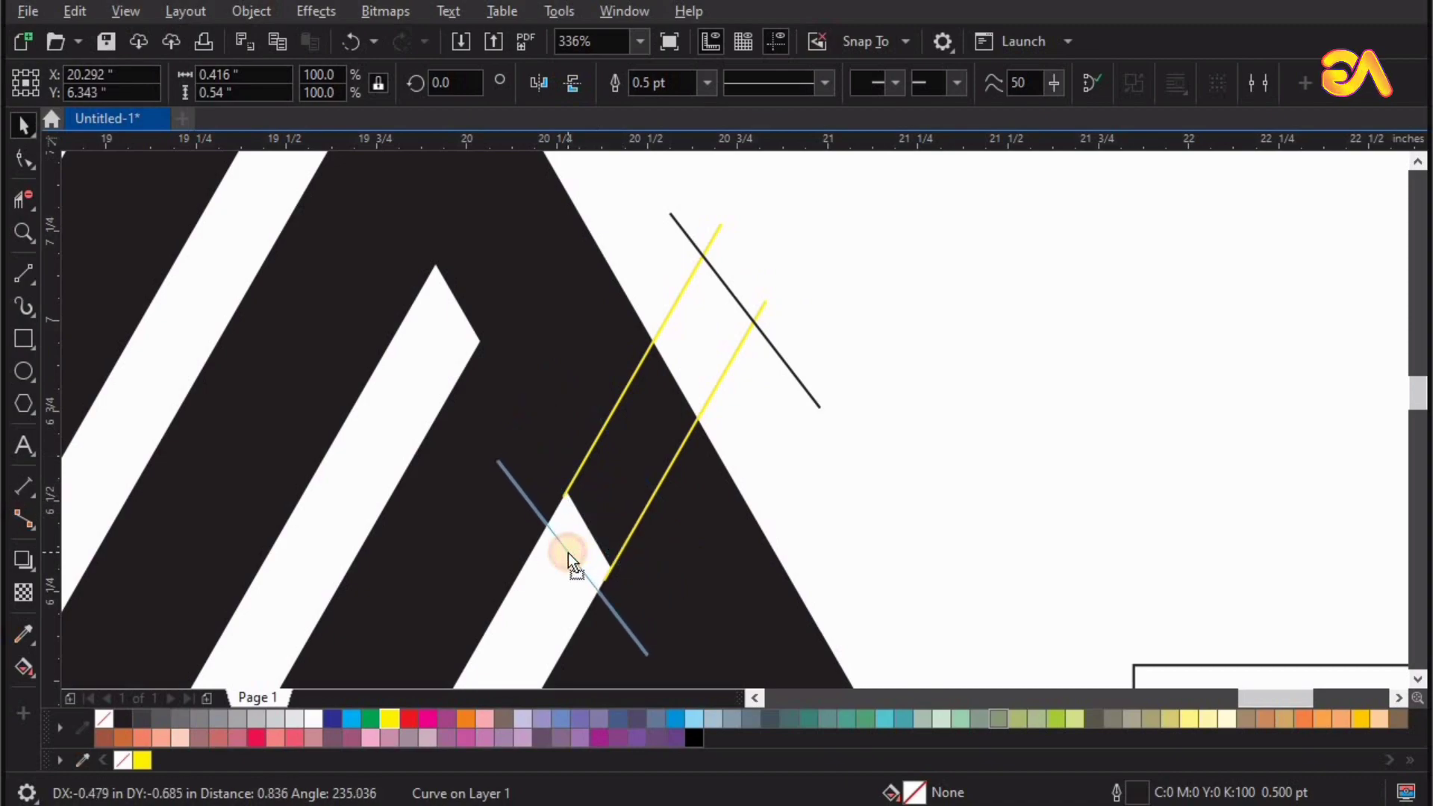
pyautogui.rightClick(567, 552)
# Extend the lower ends of both yellow lines until they cross the lower black line.
pyautogui.press('F2')
pyautogui.moveTo(714, 636); pyautogui.dragTo(467, 425)
pyautogui.doubleClick(661, 332)
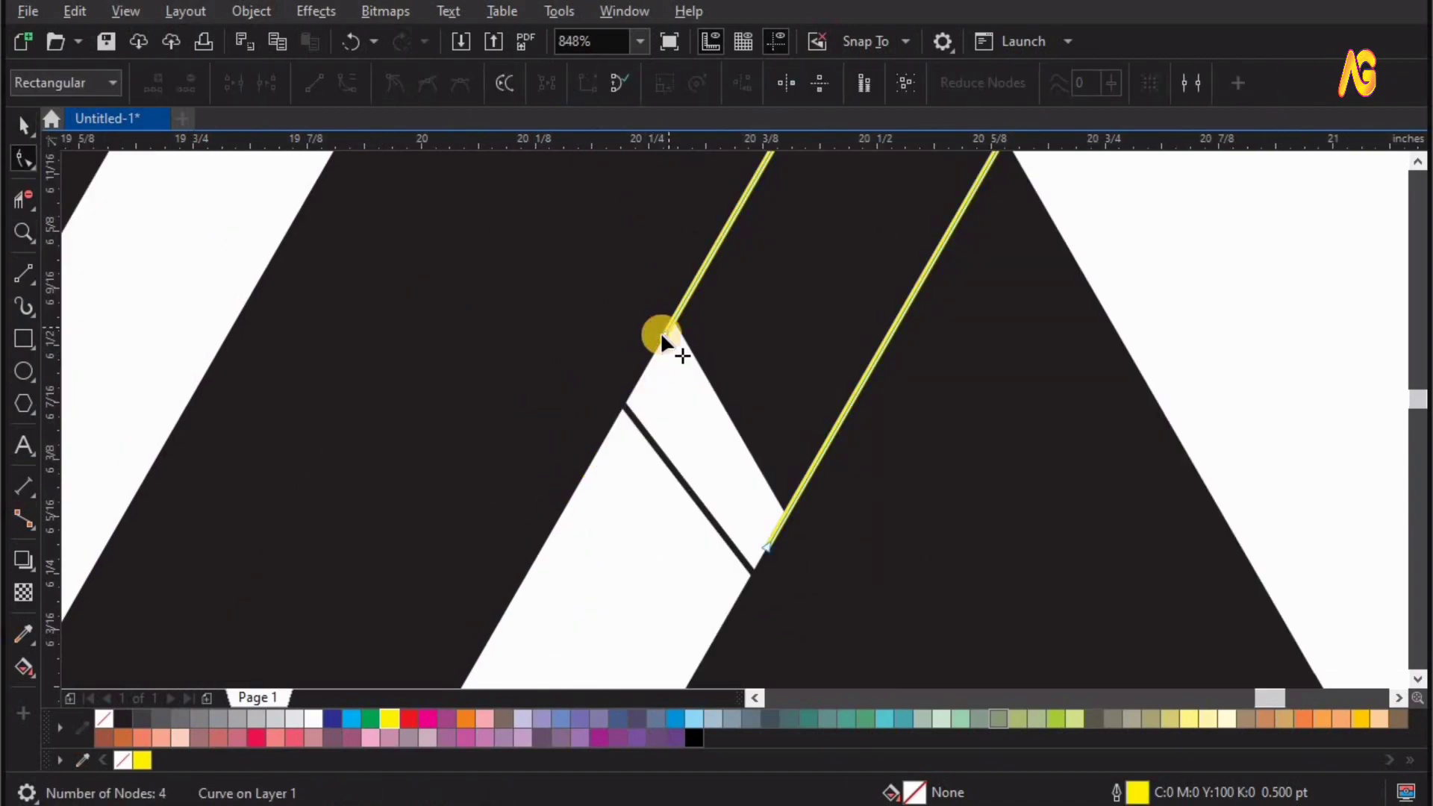
pyautogui.moveTo(661, 332); pyautogui.dragTo(624, 415)
pyautogui.moveTo(748, 585); pyautogui.dragTo(730, 538)
pyautogui.scroll(-4, 729, 538)
# Create a Smart Fill shape from the area enclosed by the guide lines over the triangle's right side, and delete the lines.
pyautogui.press('z')
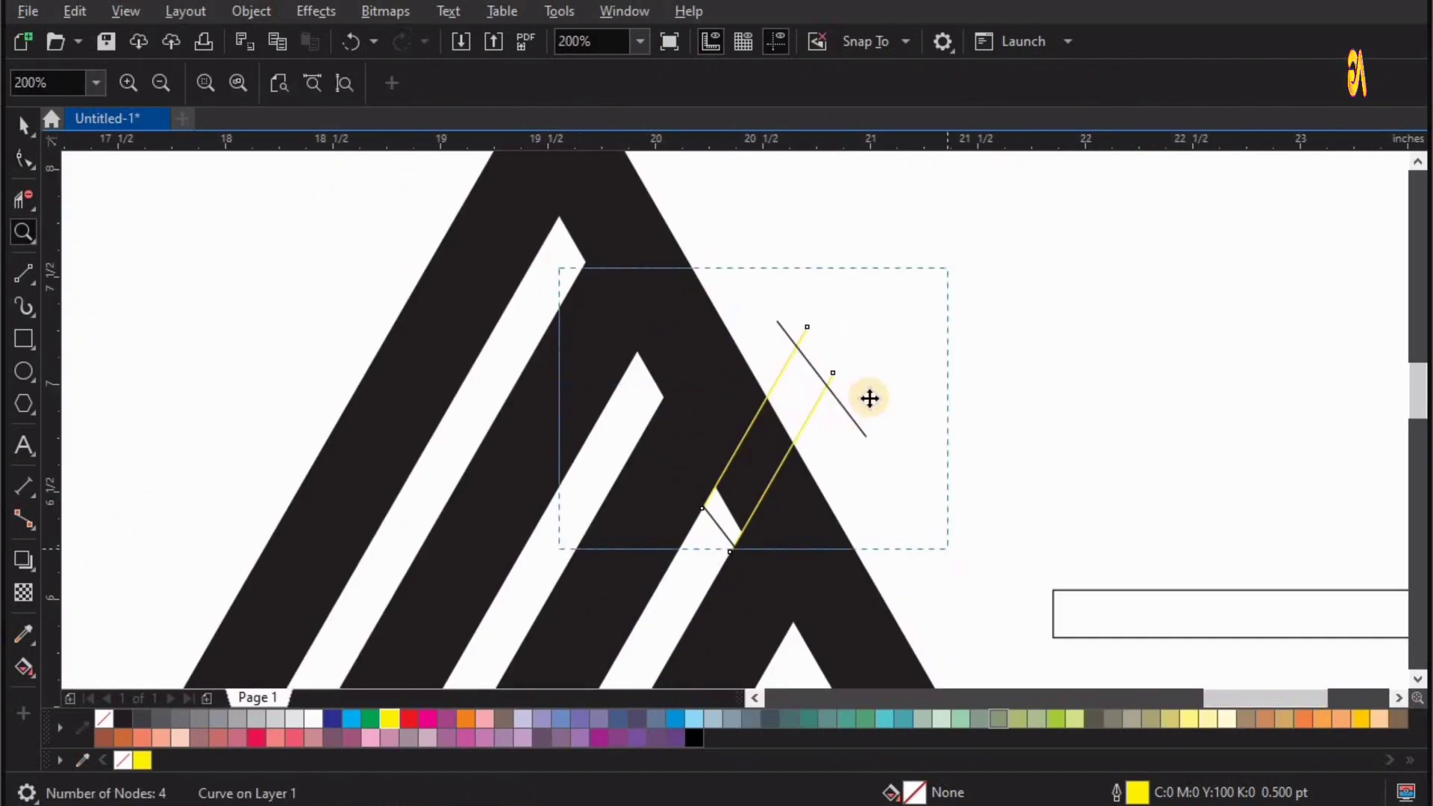
pyautogui.moveTo(559, 268); pyautogui.dragTo(948, 549)
pyautogui.click(914, 427)
pyautogui.keyDown('shift'); pyautogui.click(663, 635); pyautogui.keyUp('shift')
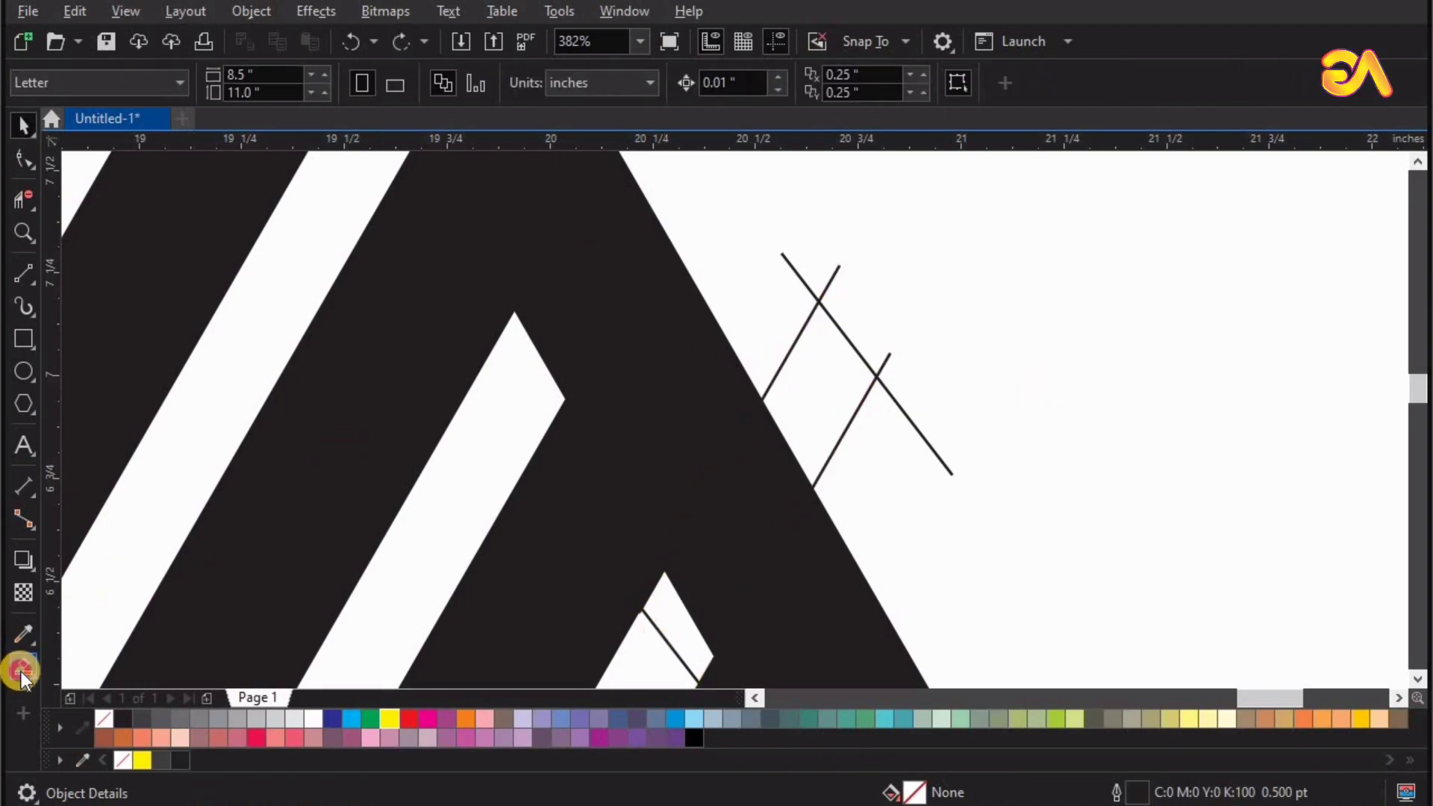
pyautogui.click(20, 672)
pyautogui.click(831, 348)
pyautogui.press('space')
pyautogui.moveTo(917, 436); pyautogui.dragTo(1100, 478)
pyautogui.press('Delete')
# Trim the filled slanted shape out of the triangle's right side and delete the leftover shape.
pyautogui.click(825, 361)
pyautogui.keyDown('shift'); pyautogui.click(607, 256); pyautogui.keyUp('shift')
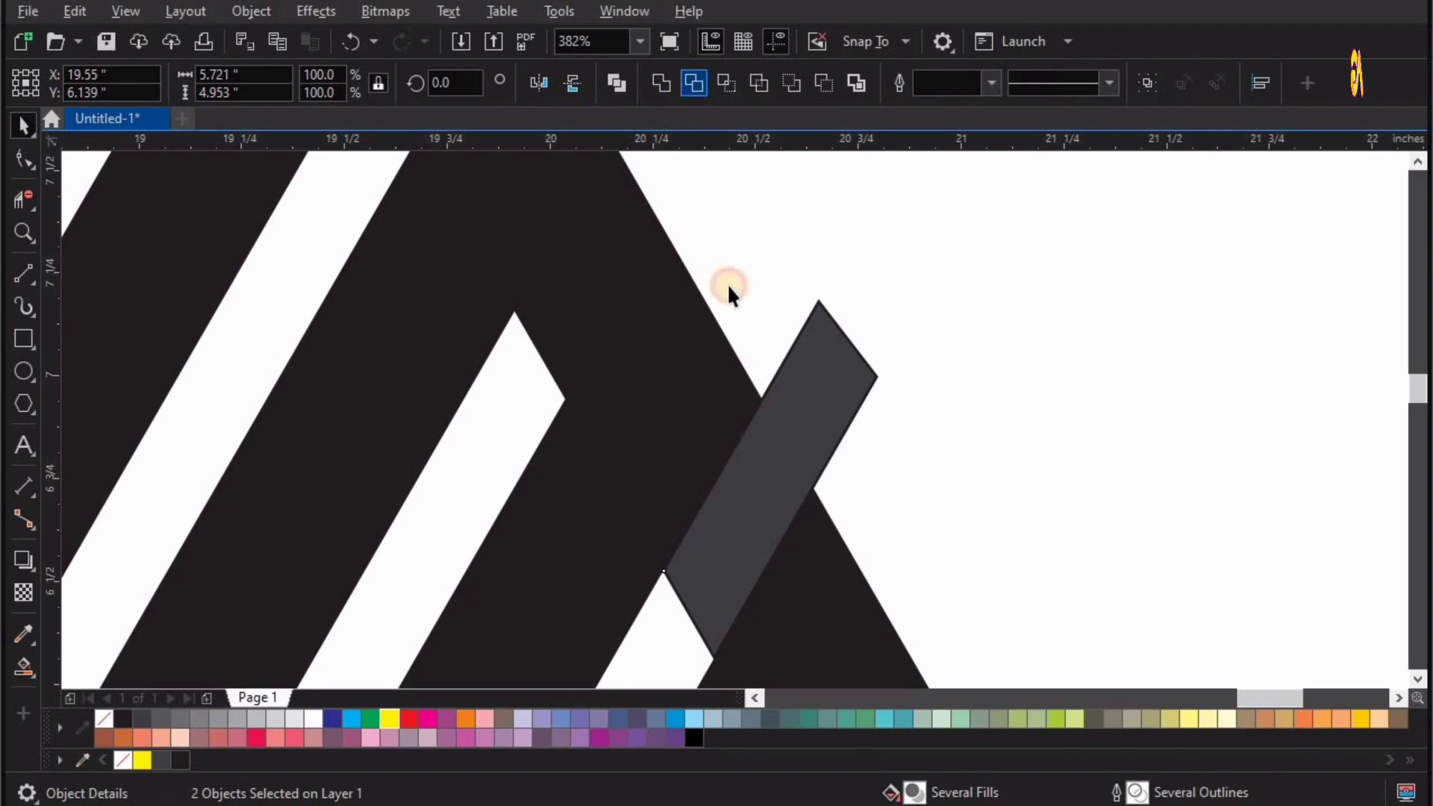
pyautogui.moveTo(814, 374); pyautogui.dragTo(1180, 333)
pyautogui.press('Delete')
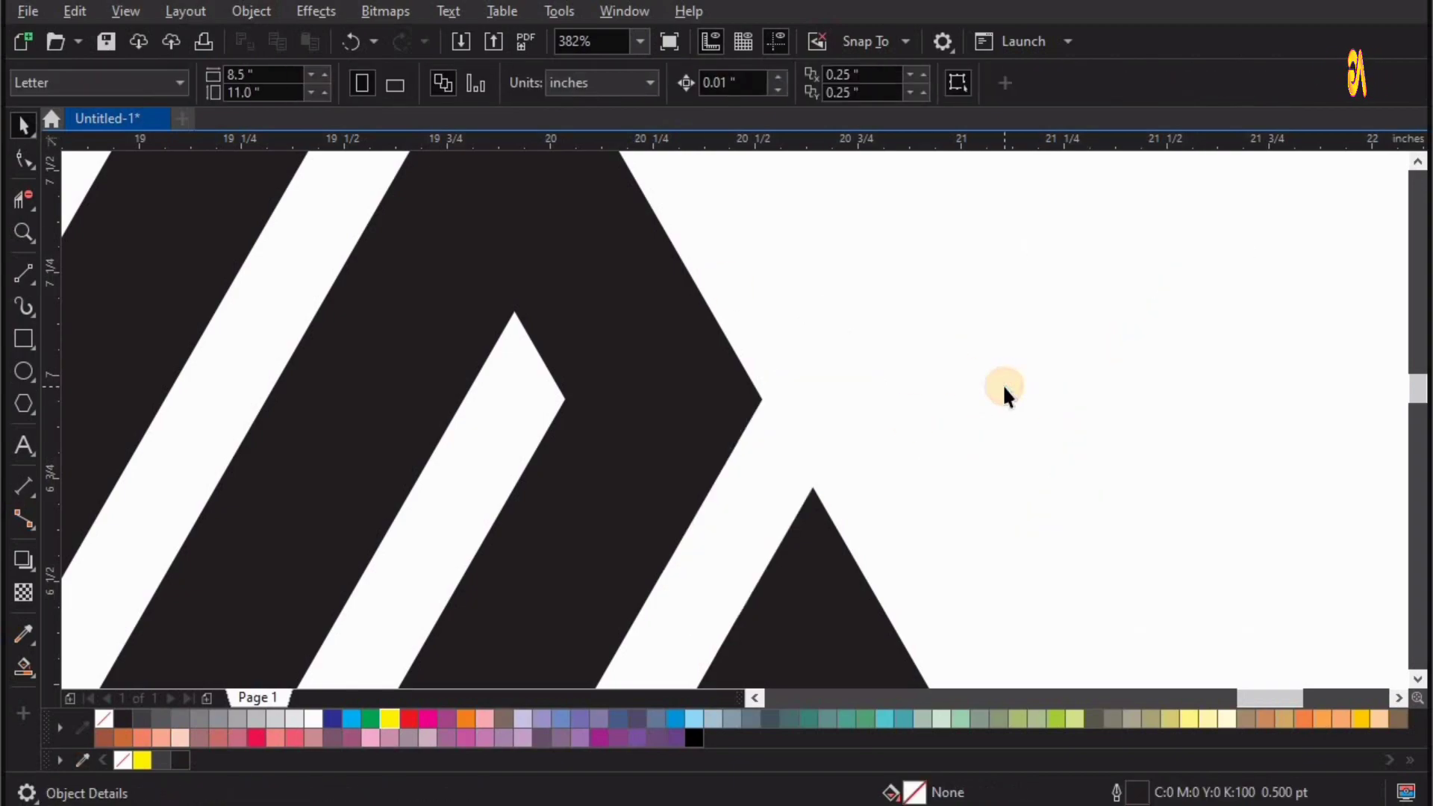
# Delete the long thin rectangle beside the logo.
pyautogui.scroll(-4, 709, 358)
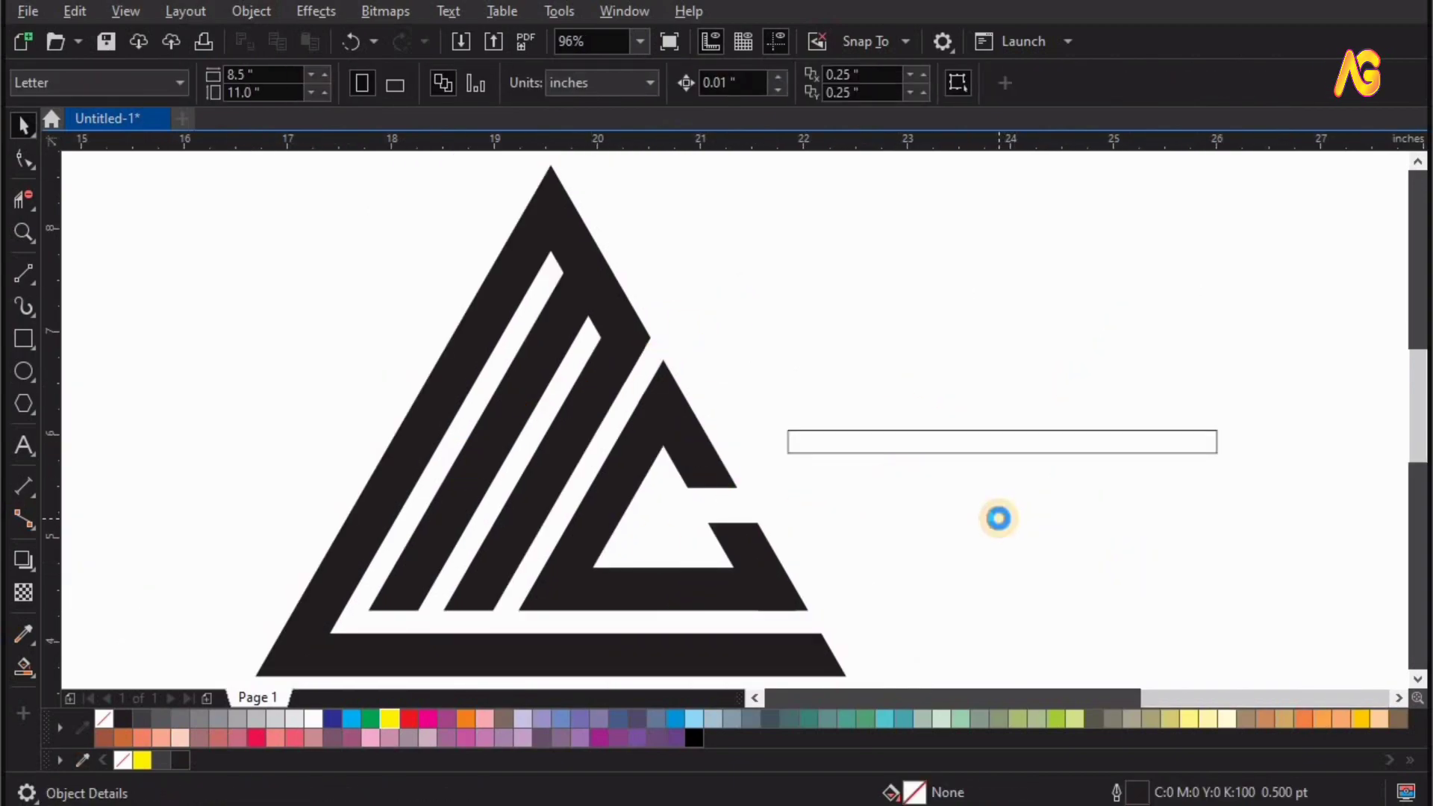
pyautogui.click(952, 452)
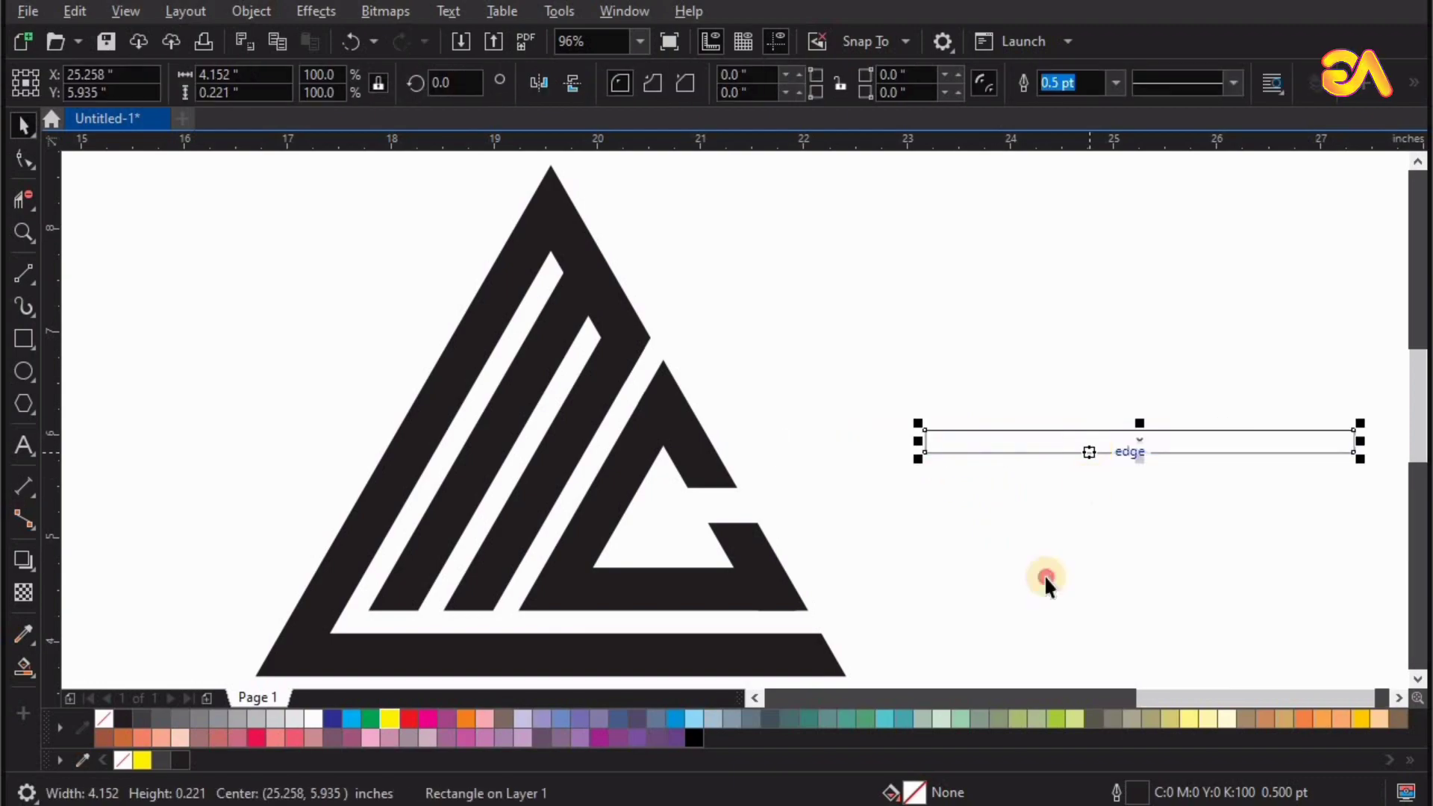
pyautogui.press('Delete')
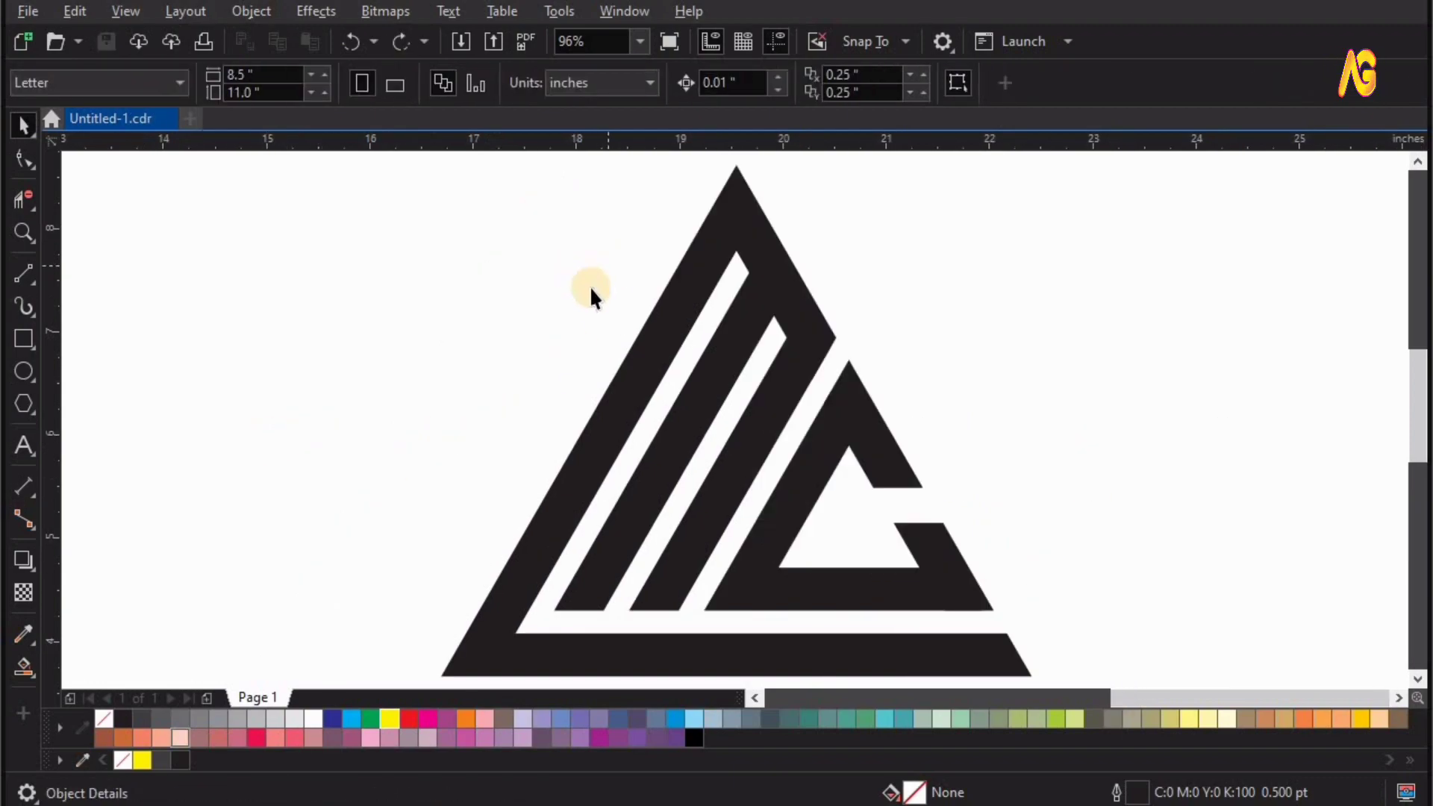
# Select the triangle's three outer corner nodes, at the apex and both base ends, with the Shape tool.
pyautogui.click(696, 283)
pyautogui.click(585, 278)
pyautogui.scroll(-1, 586, 278)
pyautogui.press('F2')
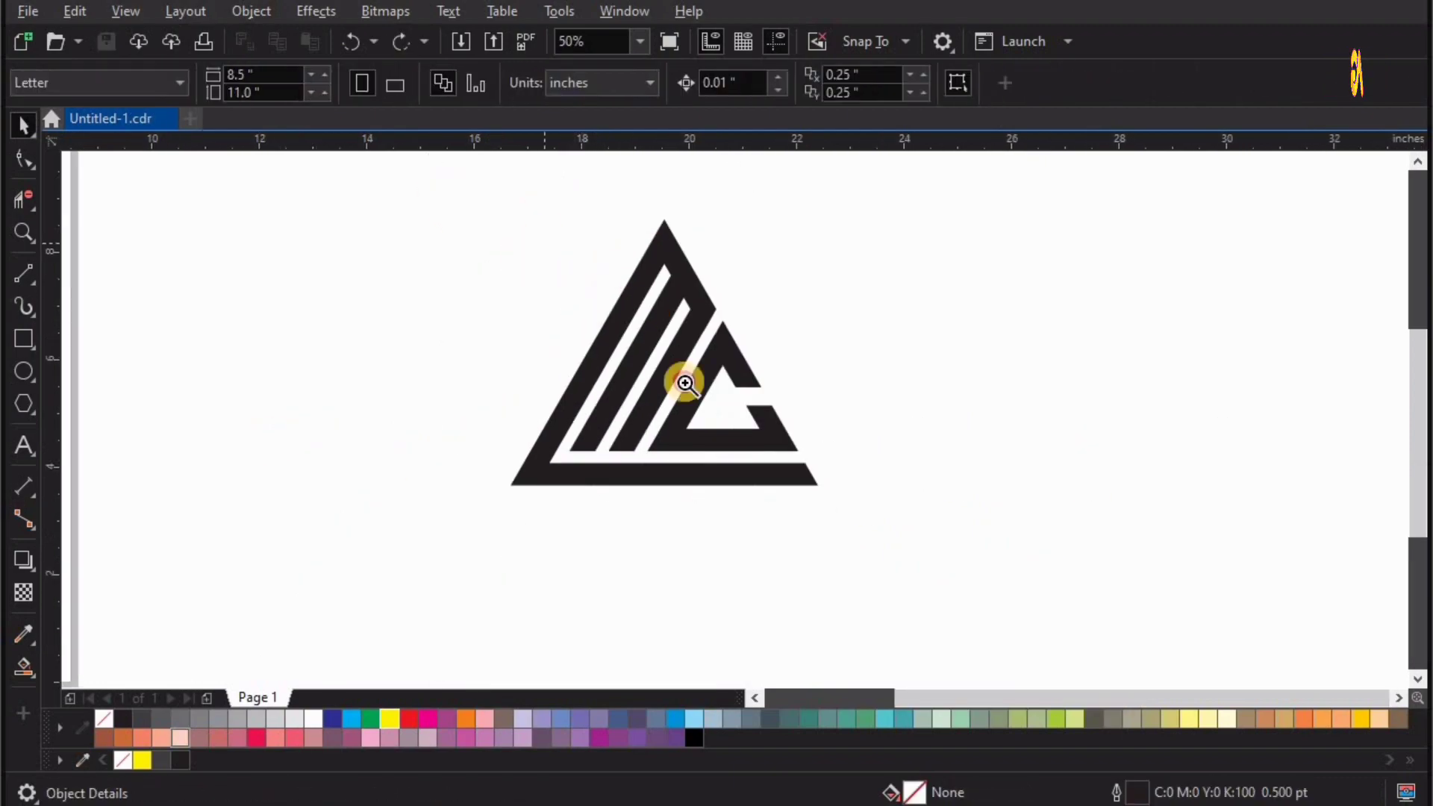
pyautogui.moveTo(438, 192); pyautogui.dragTo(1003, 517)
pyautogui.click(30, 173)
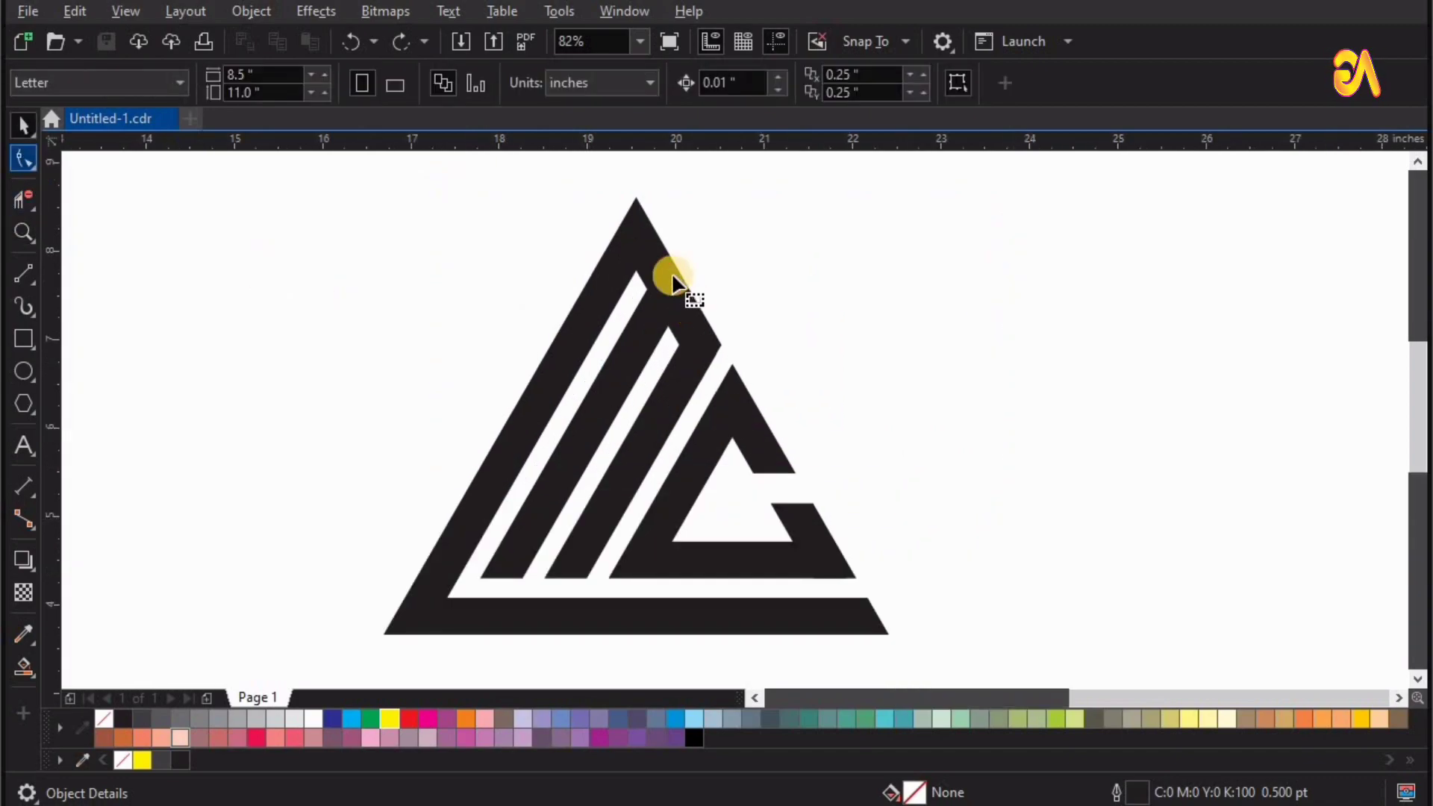
pyautogui.click(639, 223)
pyautogui.moveTo(620, 181); pyautogui.dragTo(658, 209)
pyautogui.keyDown('shift'); pyautogui.click(418, 656); pyautogui.keyUp('shift')
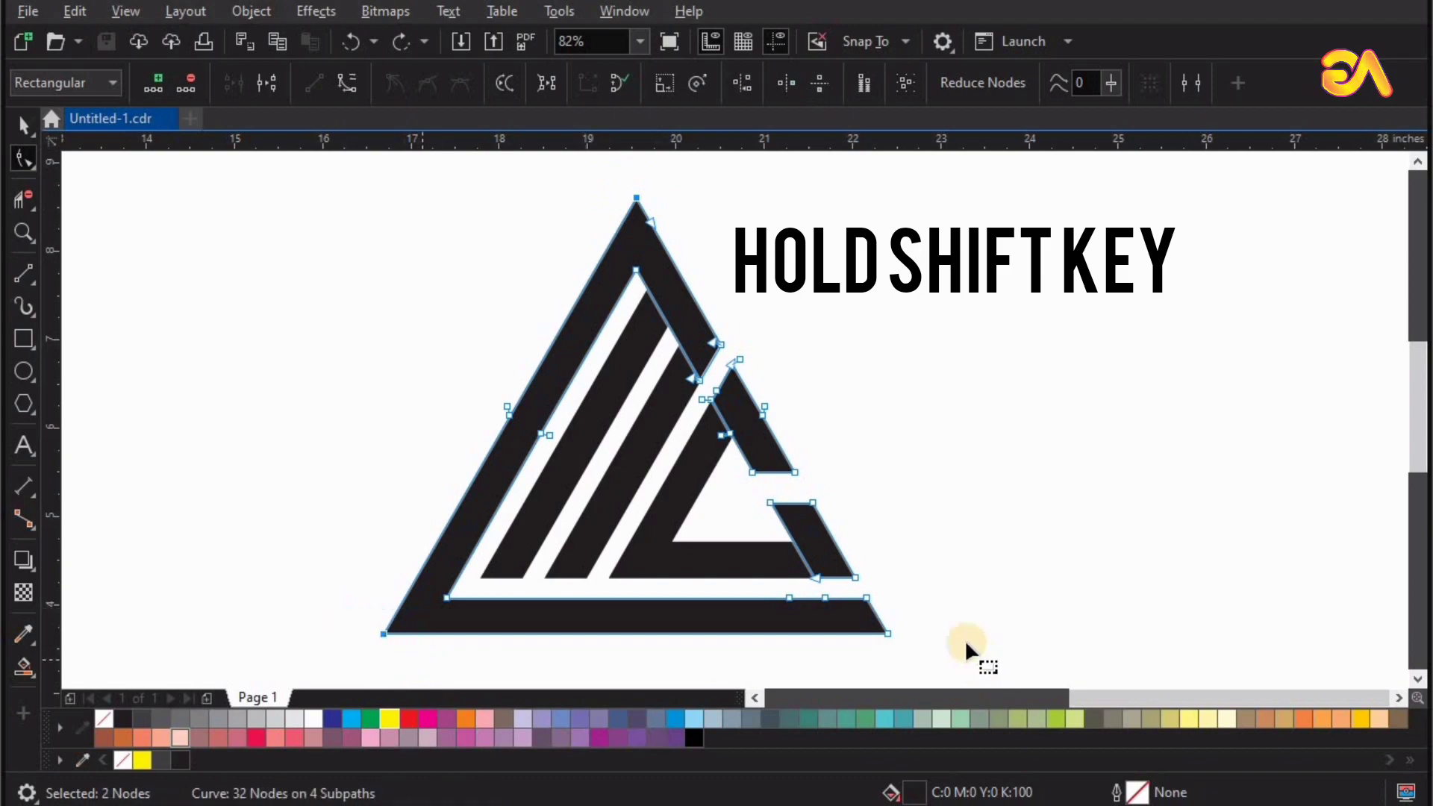
pyautogui.keyDown('shift'); pyautogui.click(875, 646); pyautogui.keyUp('shift')
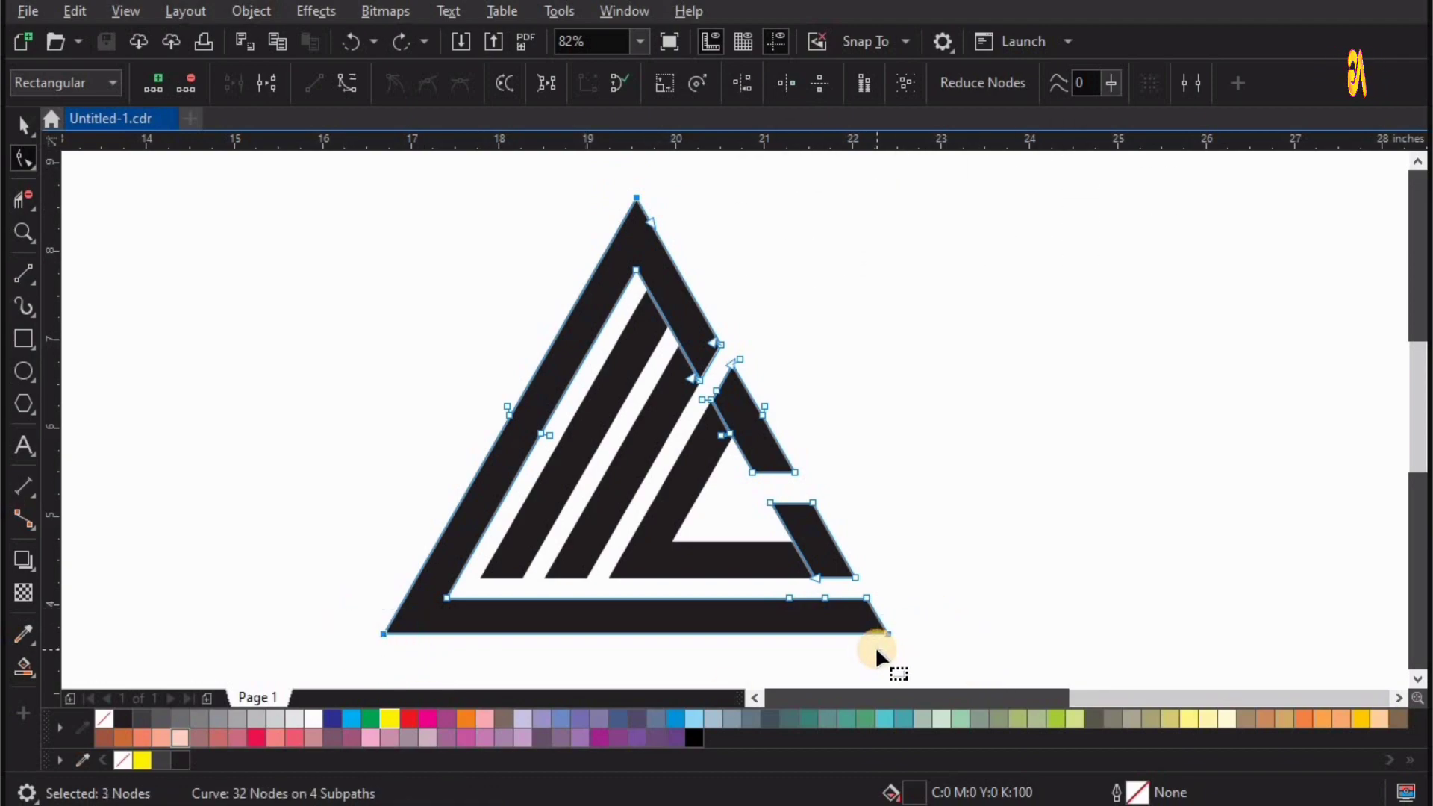
# Round the triangle's three selected outer corner nodes with a 0.27-inch fillet, and close the Corners docker.
pyautogui.click(612, 15)
pyautogui.moveTo(655, 303)
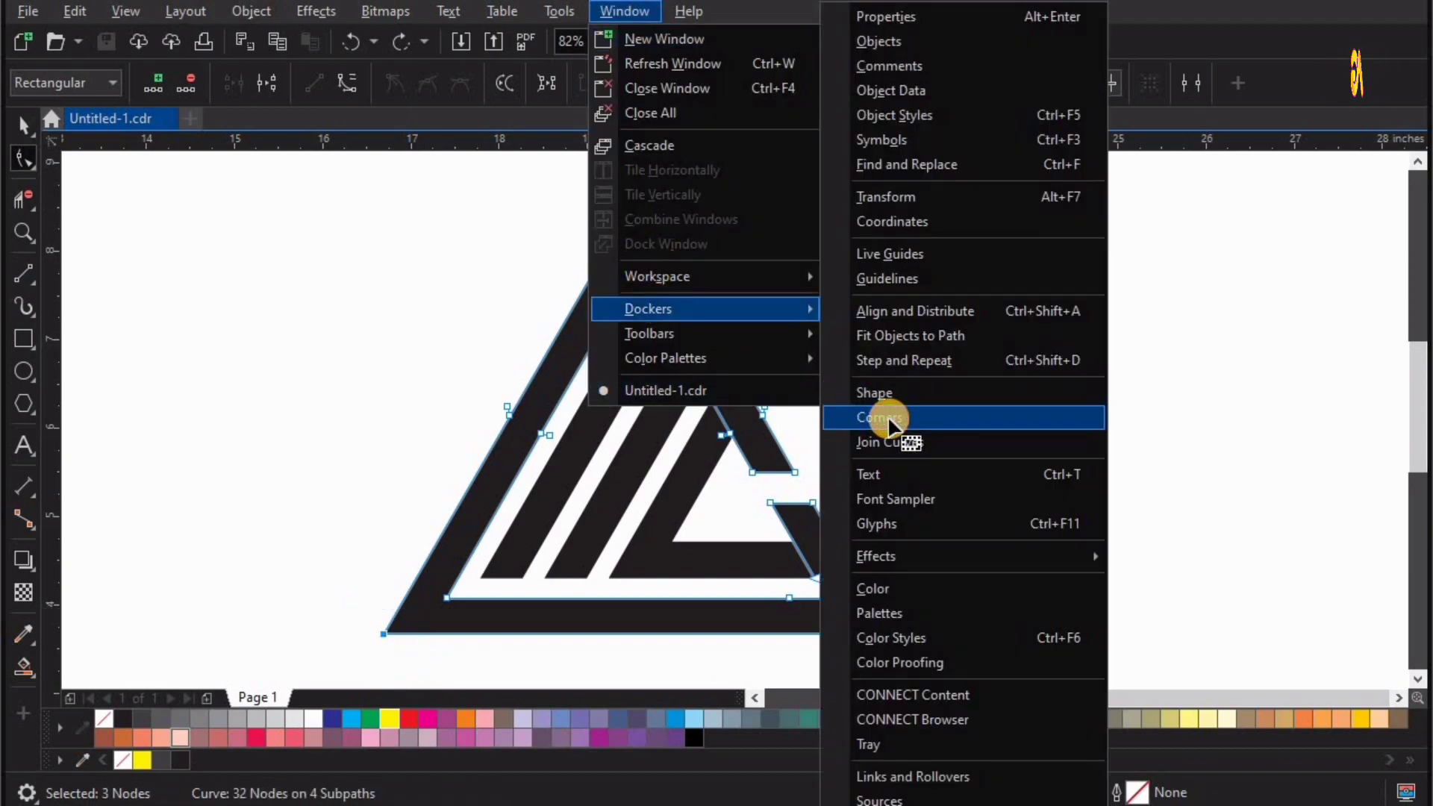
pyautogui.click(889, 423)
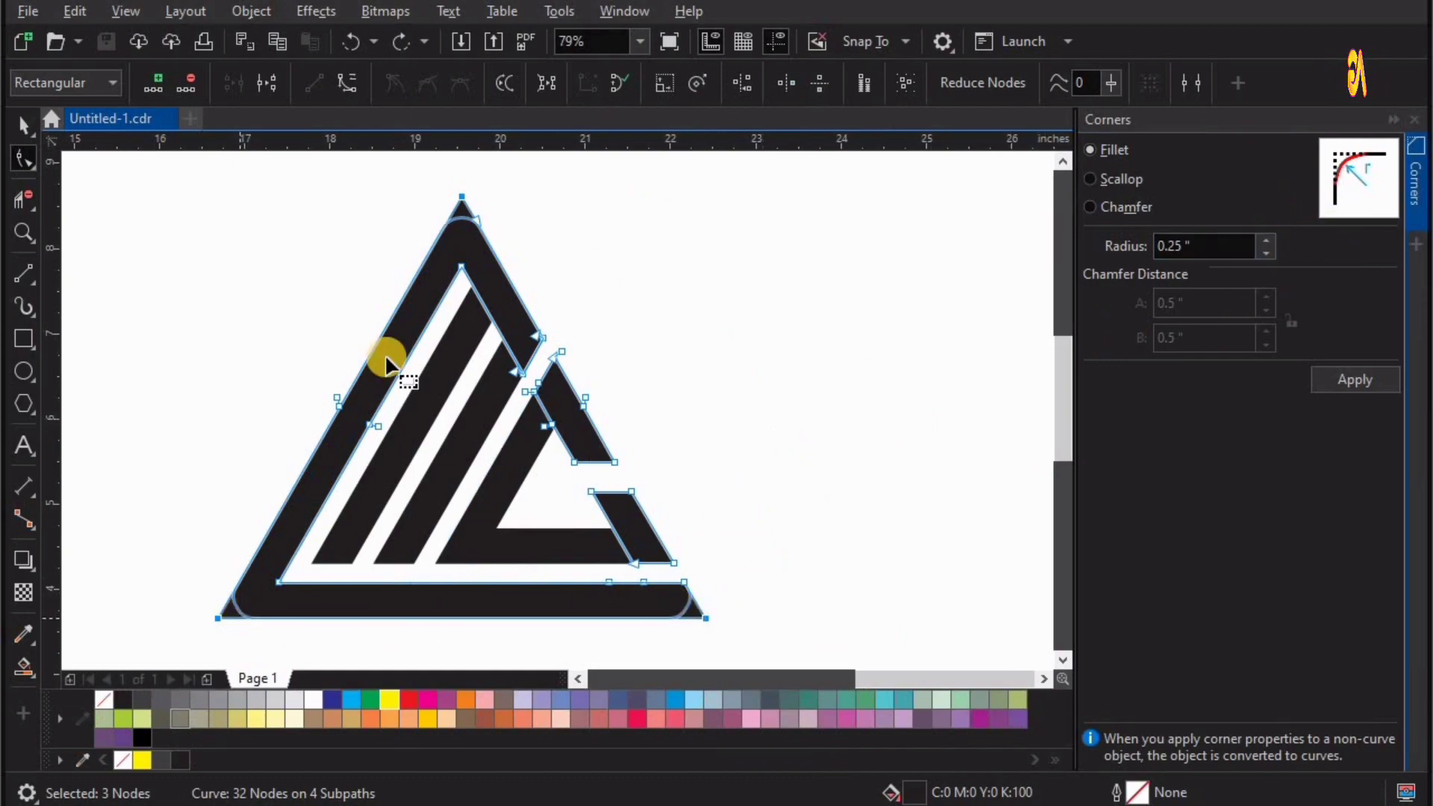
pyautogui.click(1266, 254)
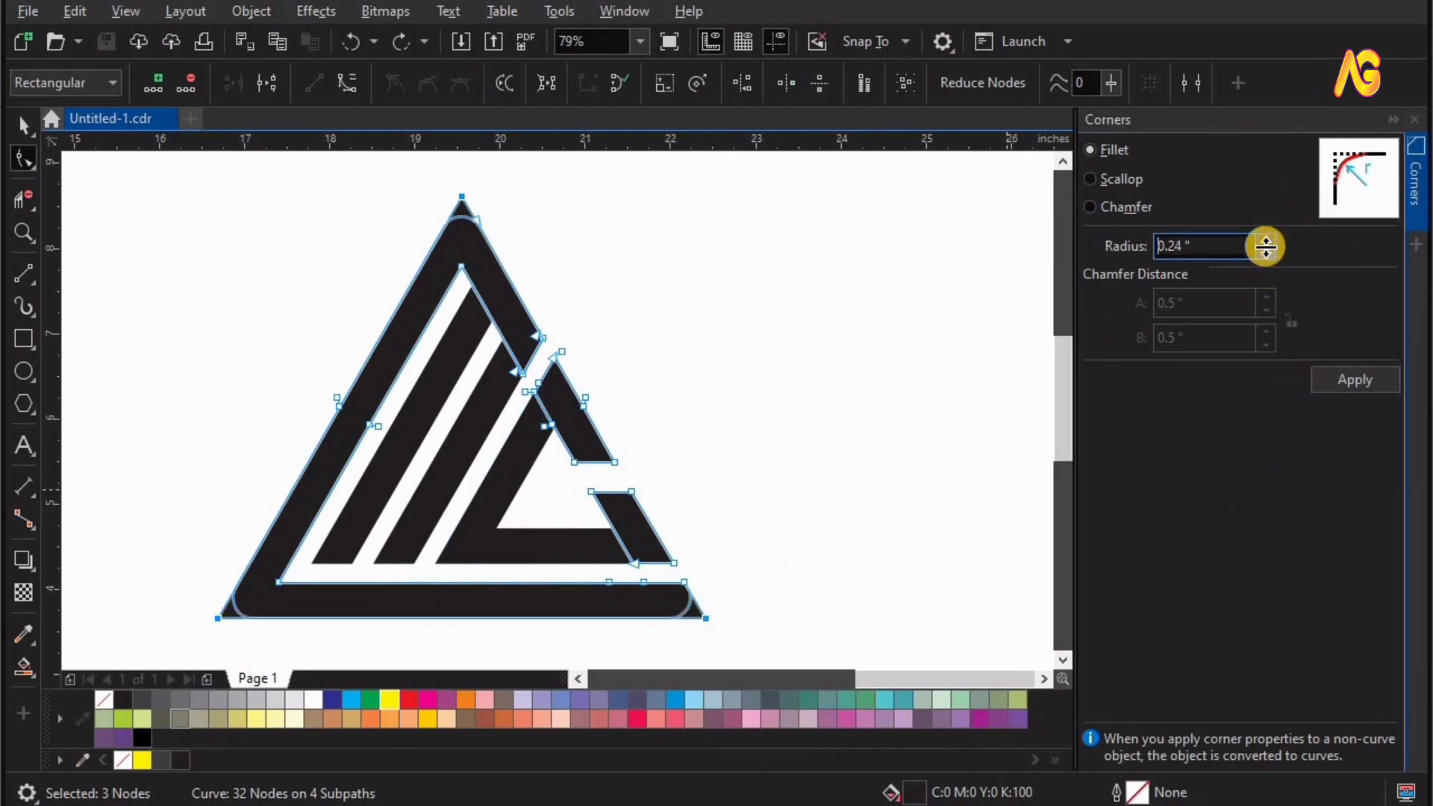
pyautogui.click(1266, 239)
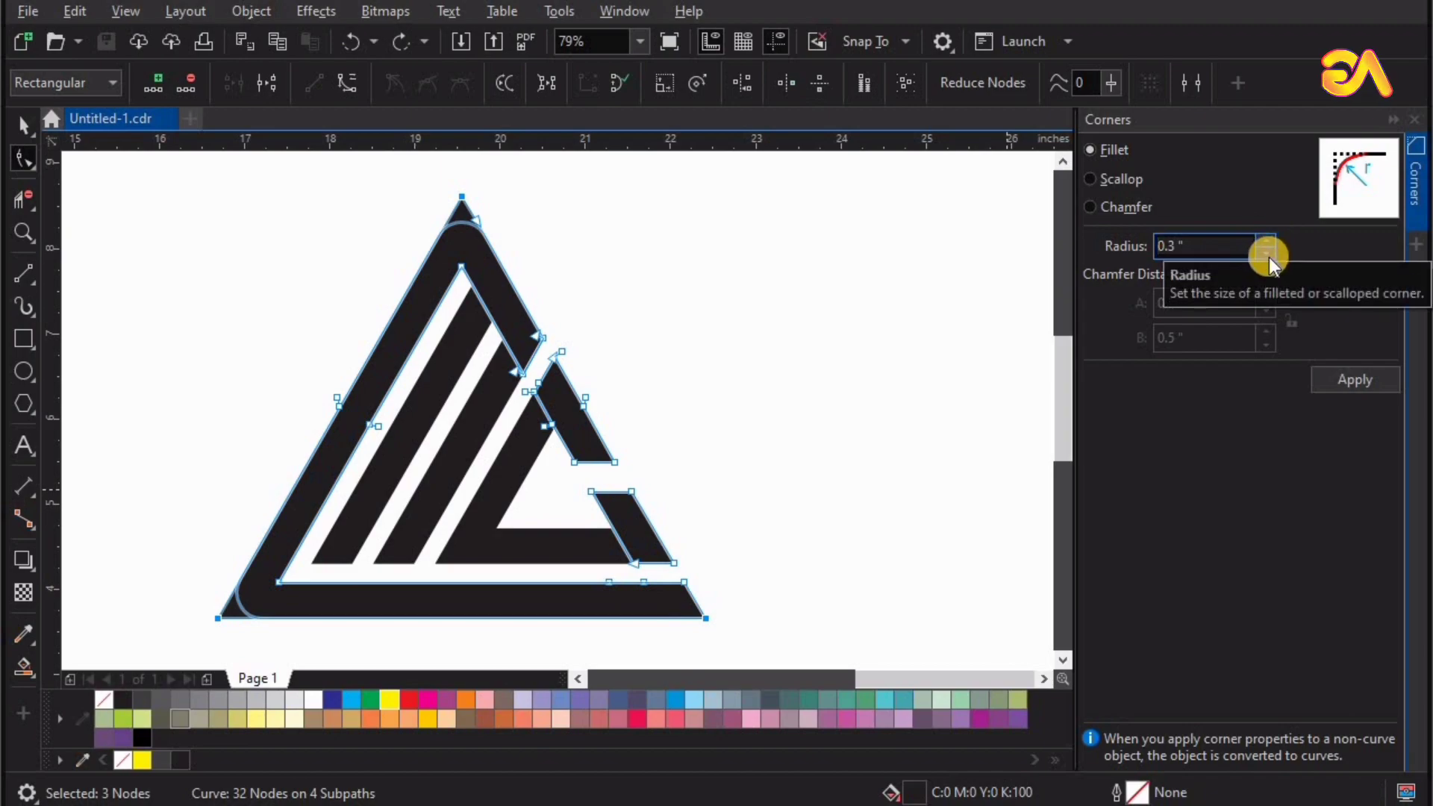
pyautogui.click(1269, 254)
pyautogui.click(1268, 254)
pyautogui.click(1269, 253)
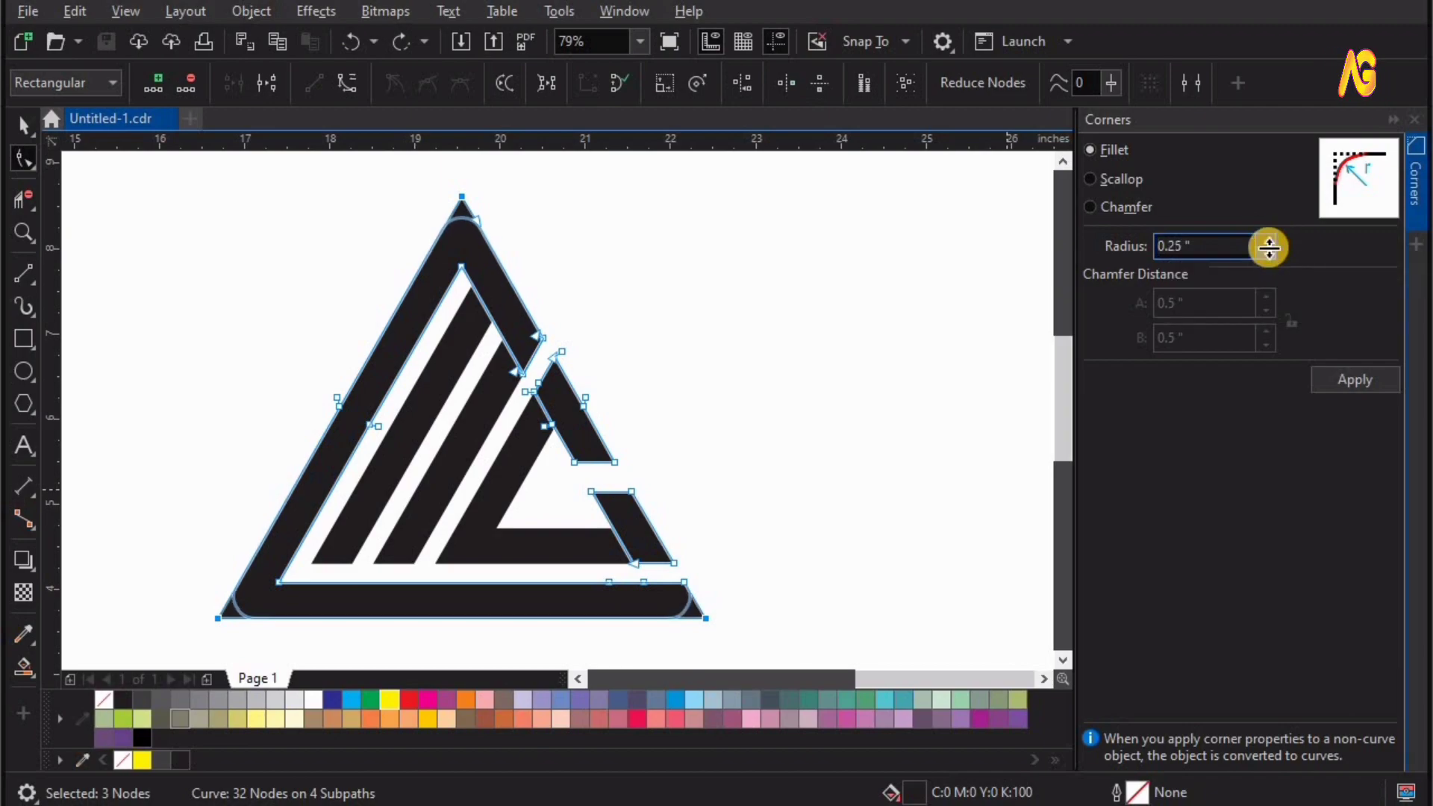
pyautogui.click(1269, 237)
pyautogui.click(1269, 237)
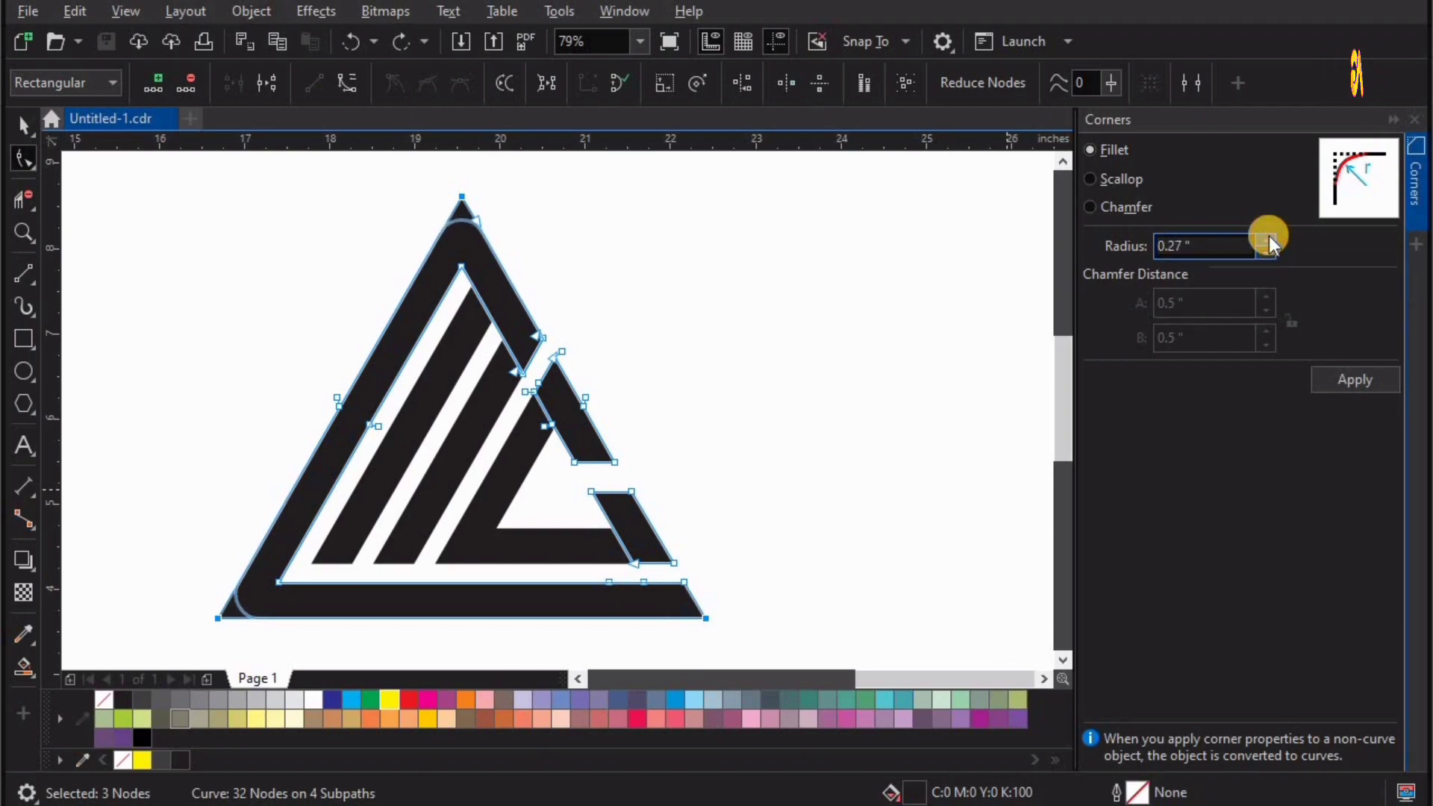
pyautogui.click(1268, 237)
pyautogui.click(1270, 251)
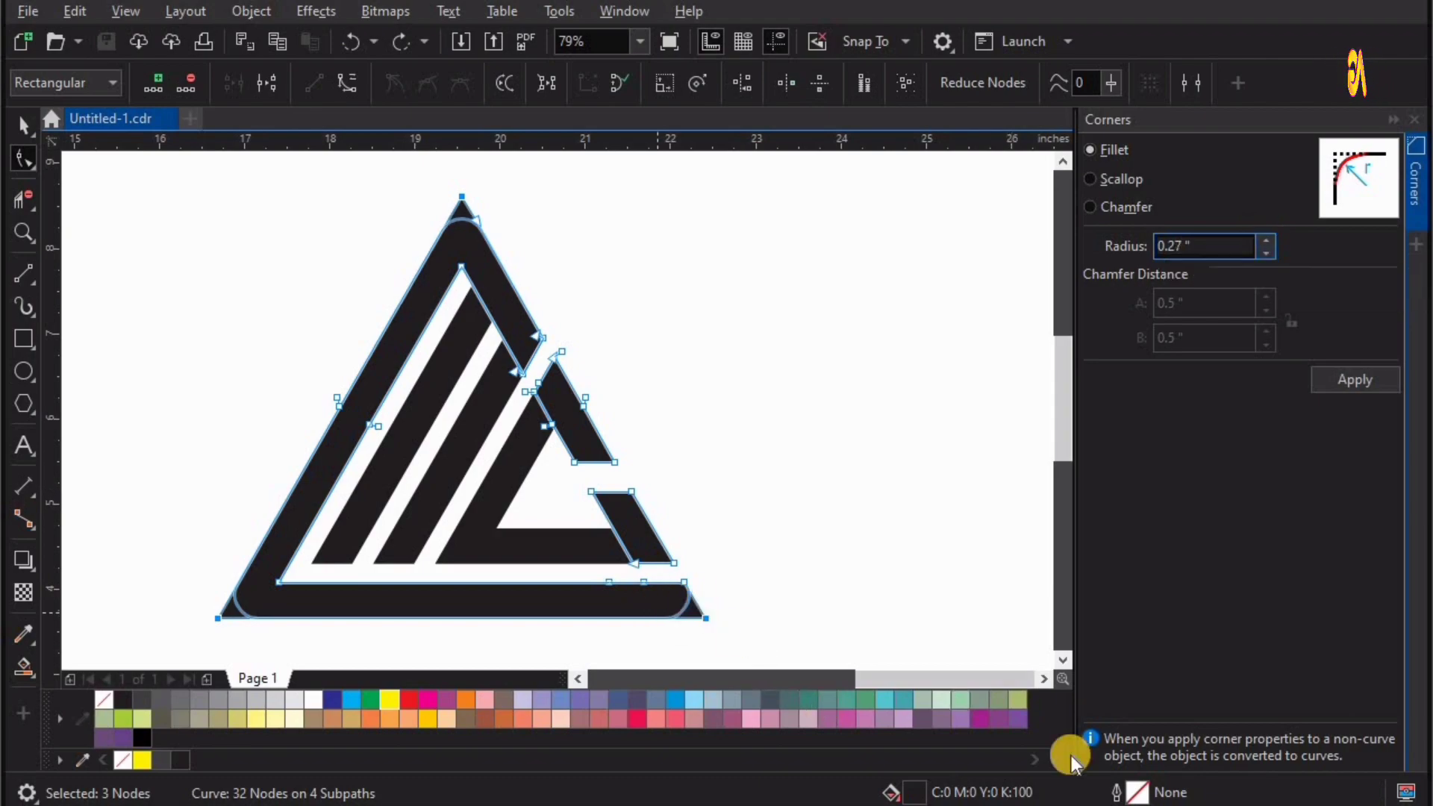
pyautogui.press('Return')
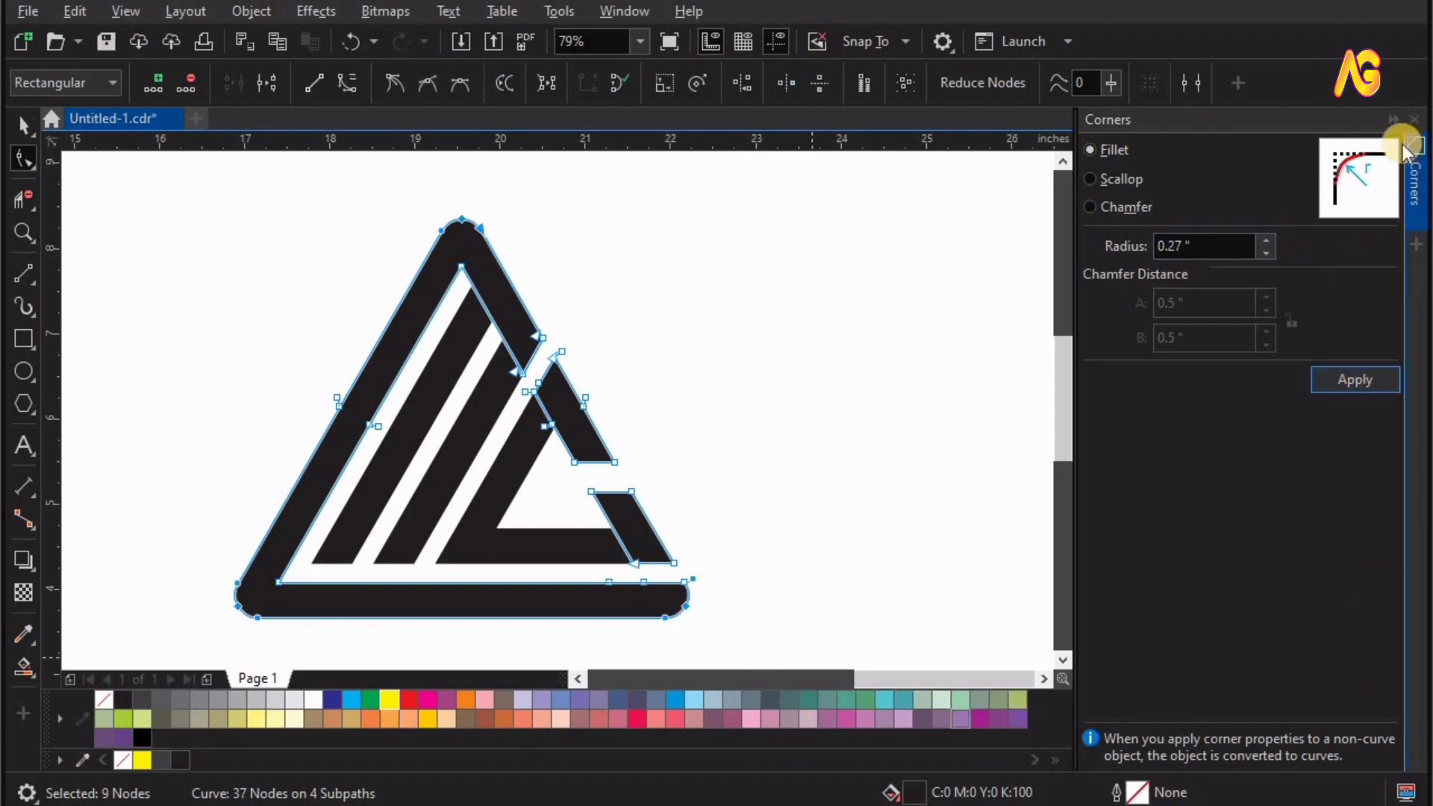
pyautogui.click(1418, 128)
pyautogui.press('space')
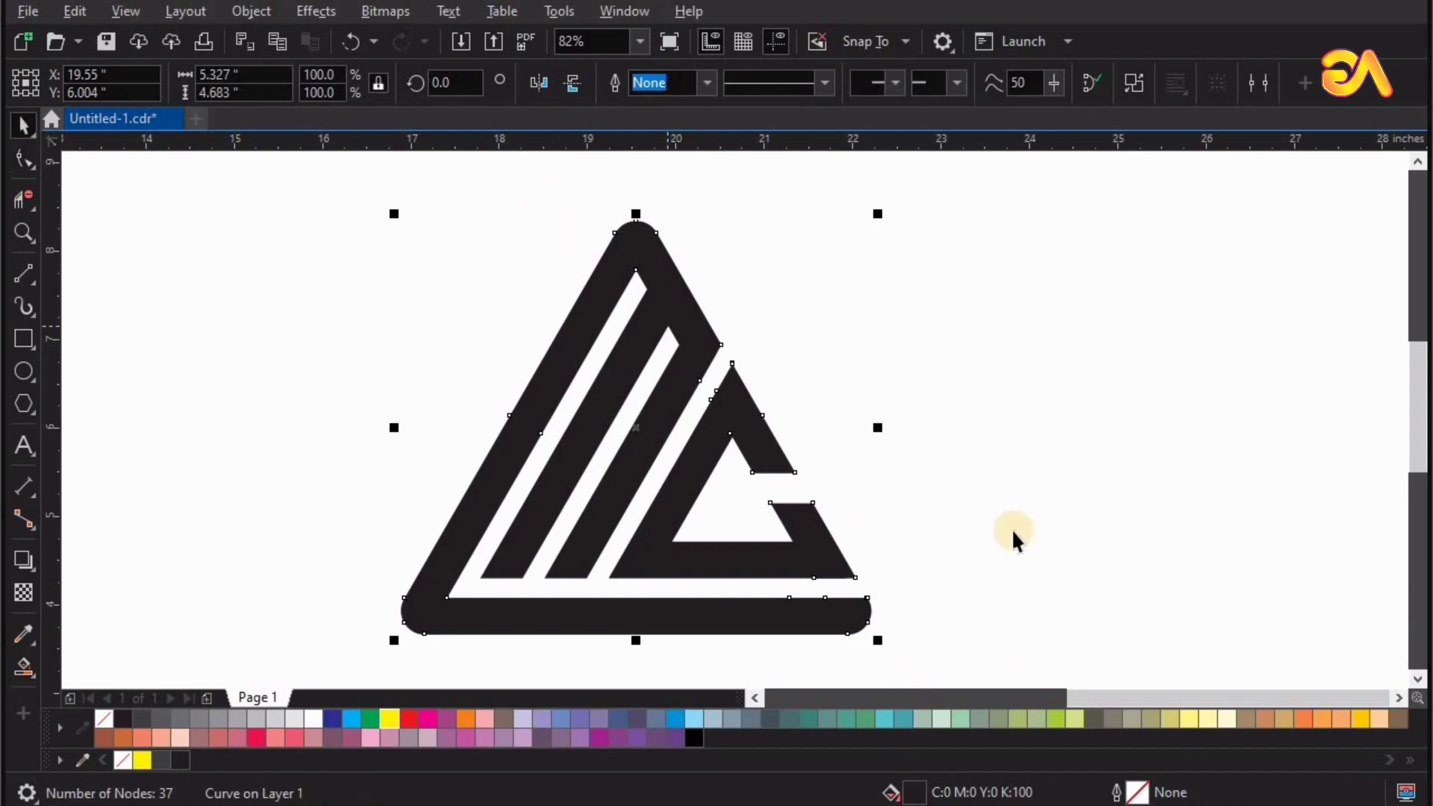
# Draw a 3-point curve about 0.2 inches wide and 0.42 inches tall, spanning the base bar's right end as a round cap.
pyautogui.hotkey('shift', 'F2')
pyautogui.press('z')
pyautogui.moveTo(908, 548); pyautogui.dragTo(1156, 783)
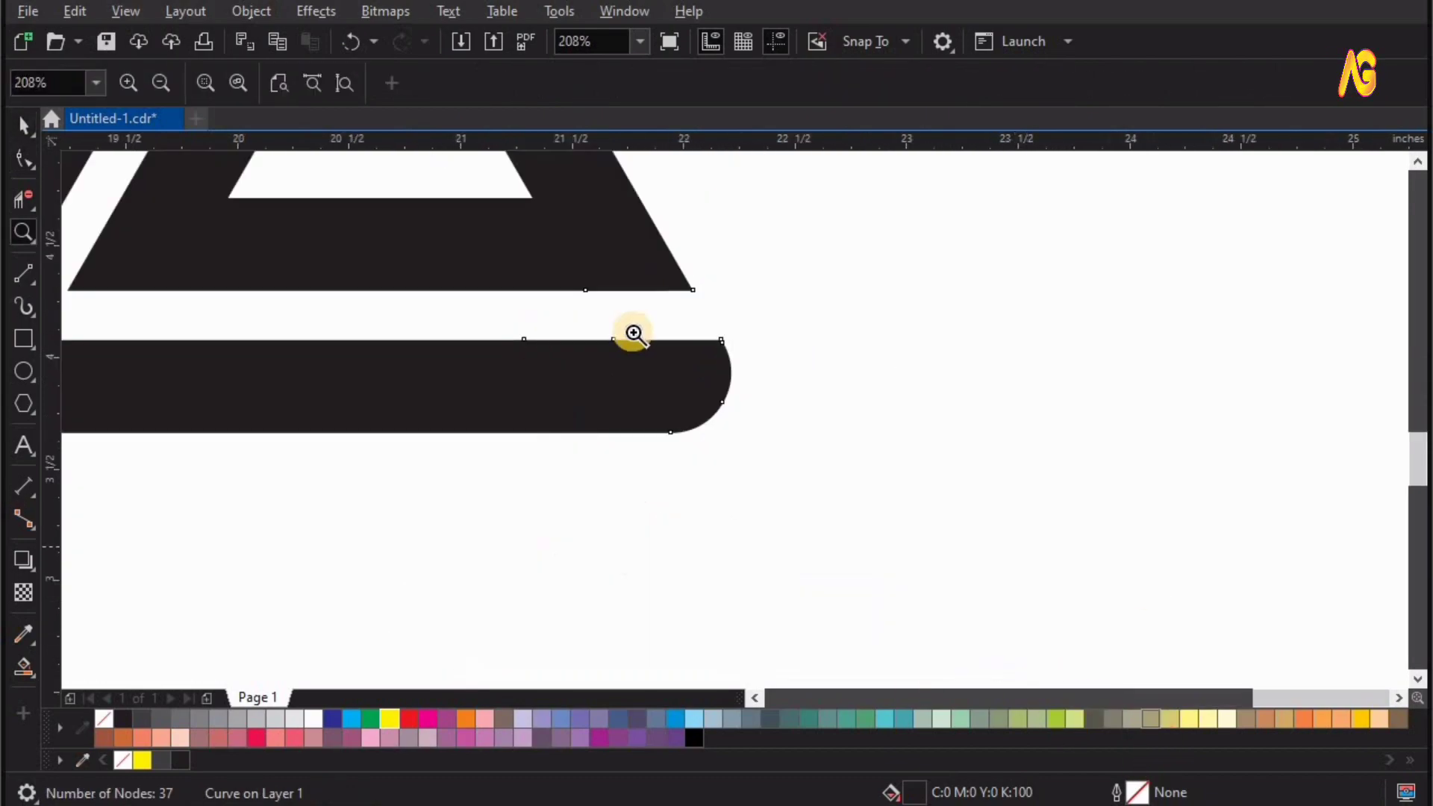
pyautogui.moveTo(686, 286); pyautogui.dragTo(602, 291)
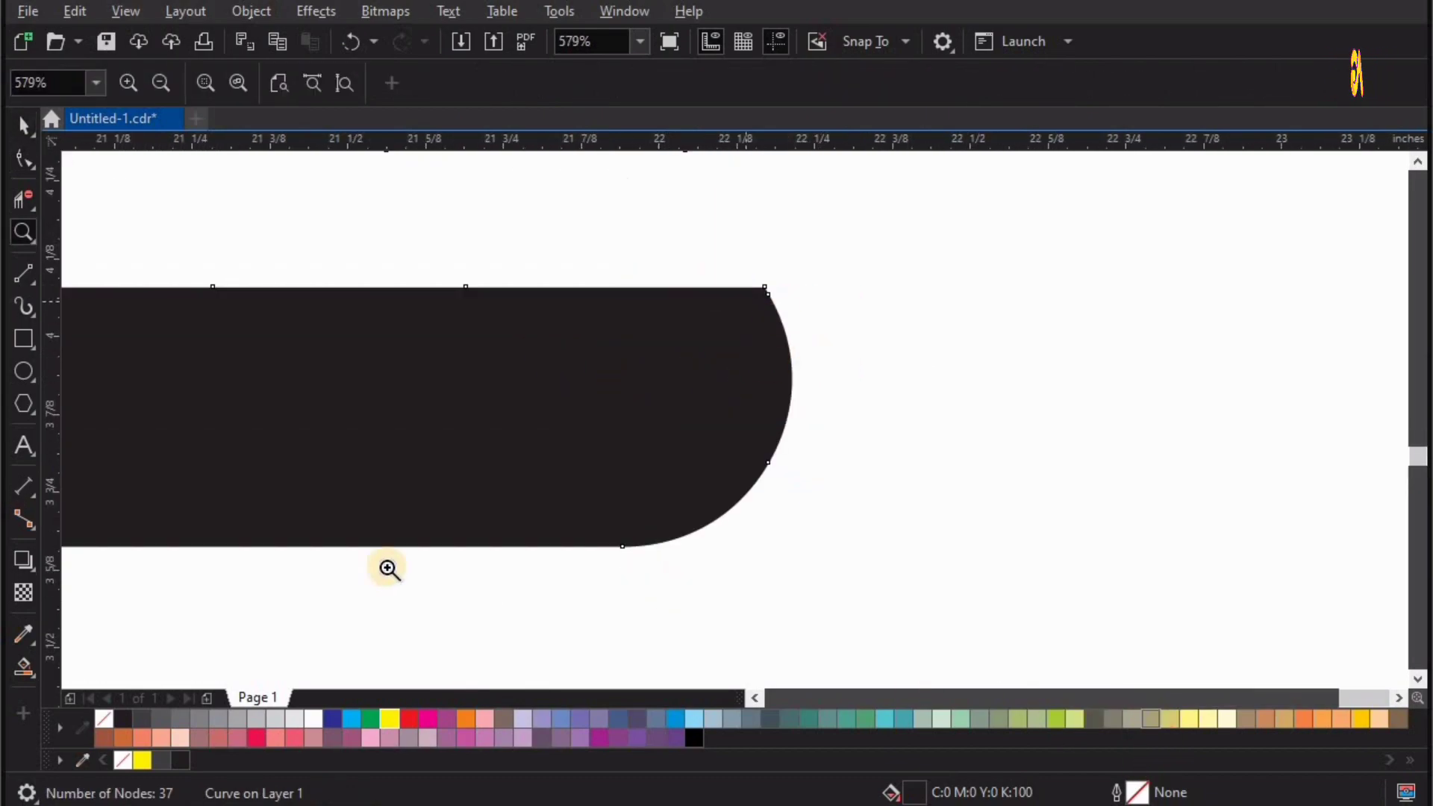
pyautogui.click(38, 285)
pyautogui.click(86, 423)
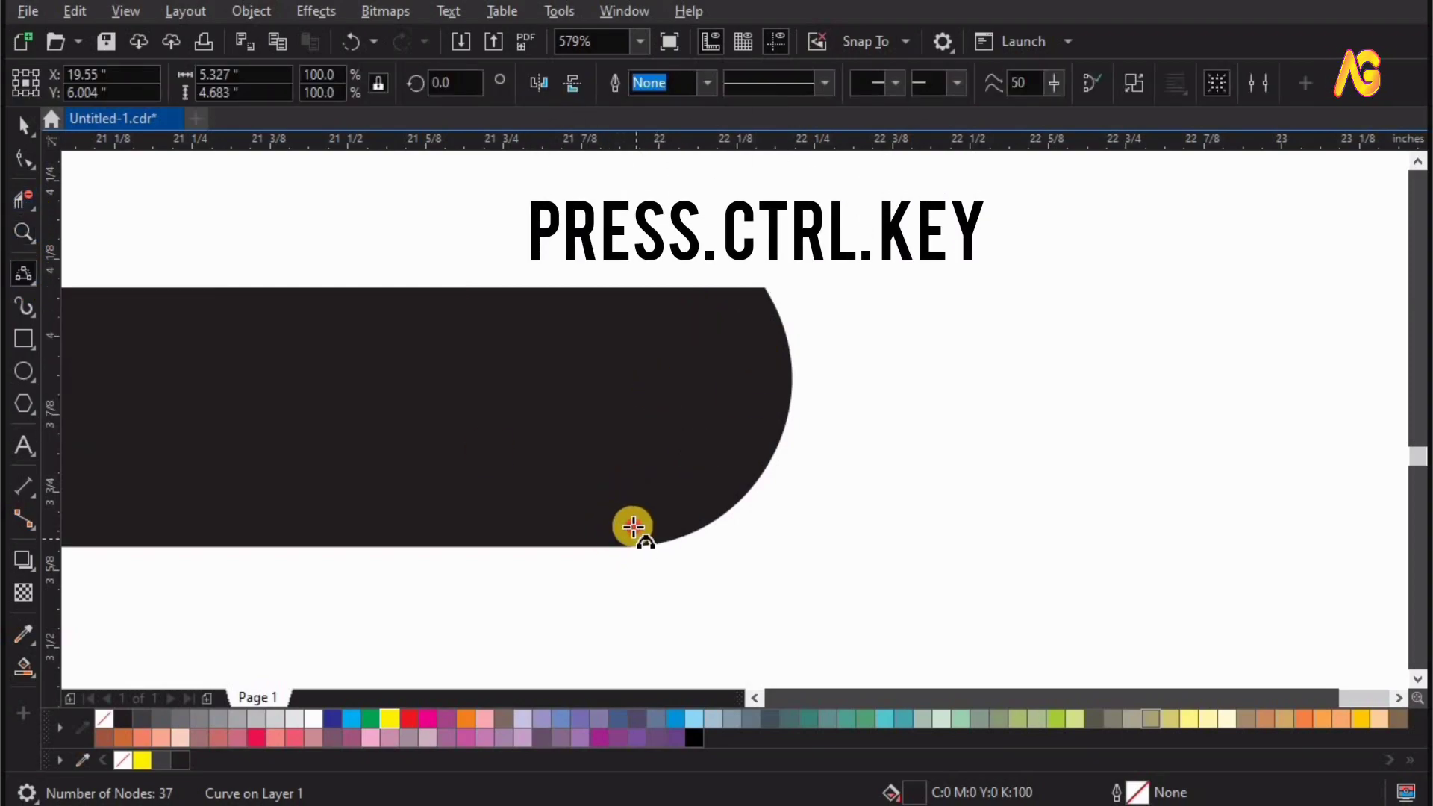
pyautogui.moveTo(633, 527); pyautogui.dragTo(633, 288)
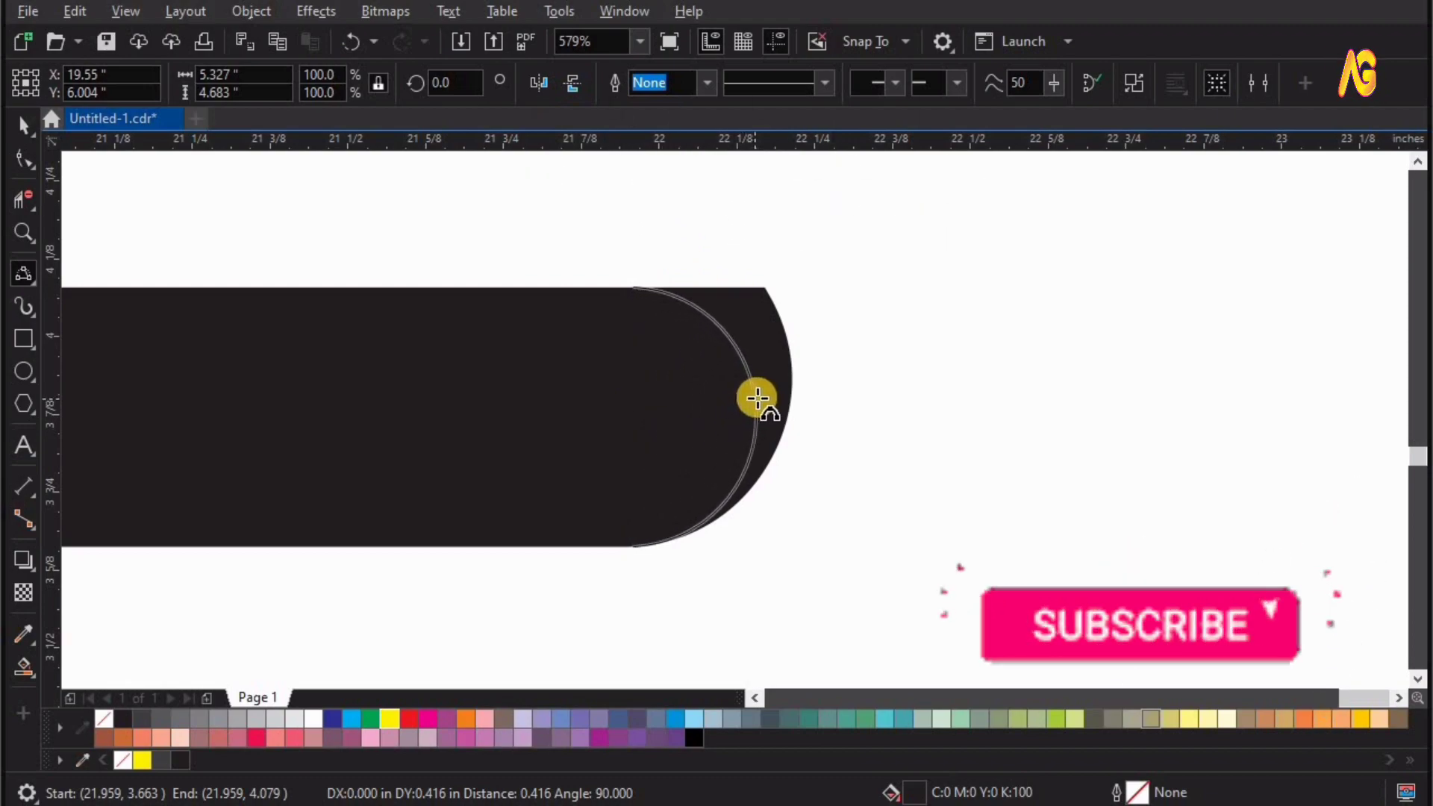
pyautogui.click(757, 397)
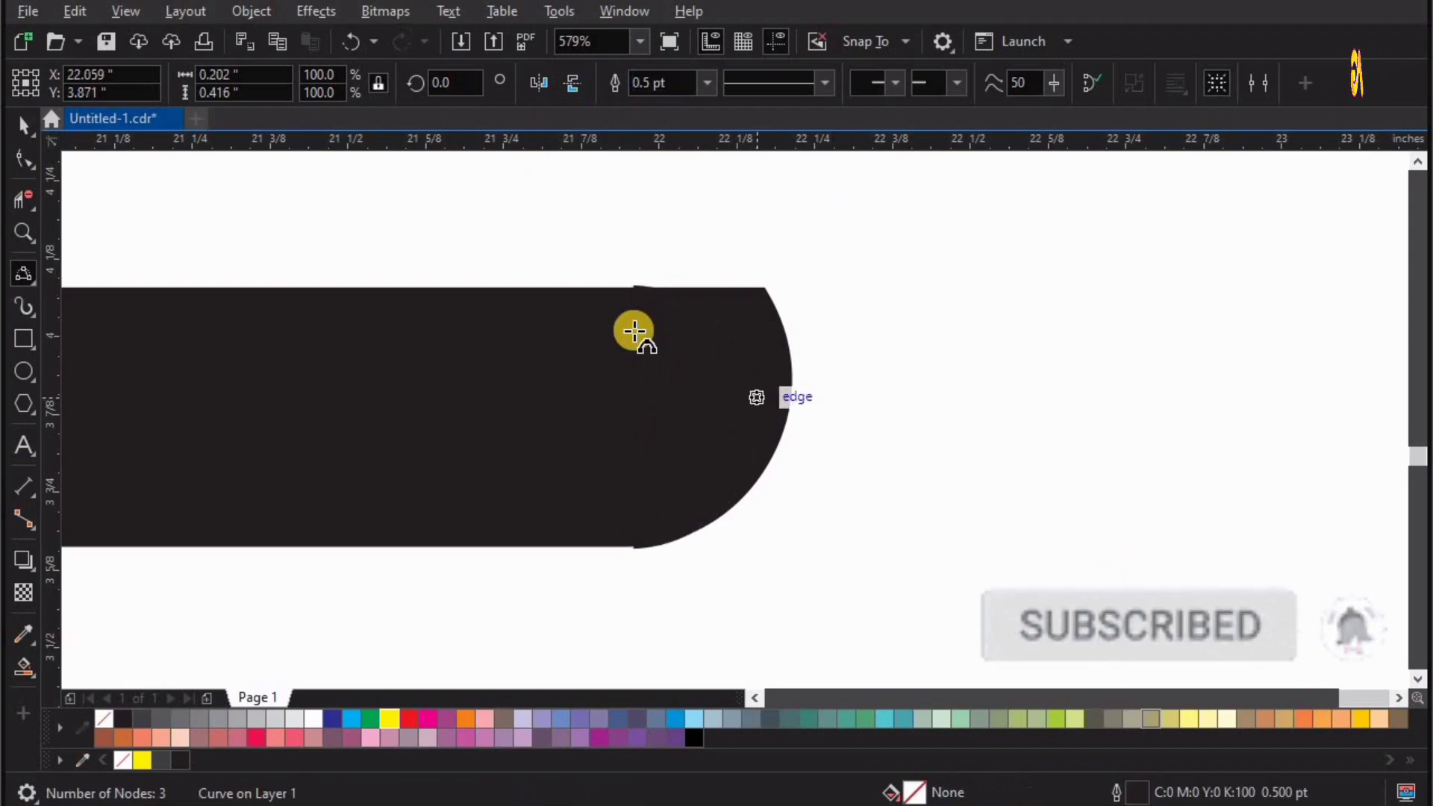
# Colour the outline of the new cap curve yellow.
pyautogui.press('z')
pyautogui.moveTo(482, 222); pyautogui.dragTo(923, 589)
pyautogui.press('space')
pyautogui.rightClick(389, 719)
# Level the control handle of the yellow curve's upper end node with the base bar's top edge.
pyautogui.press('z')
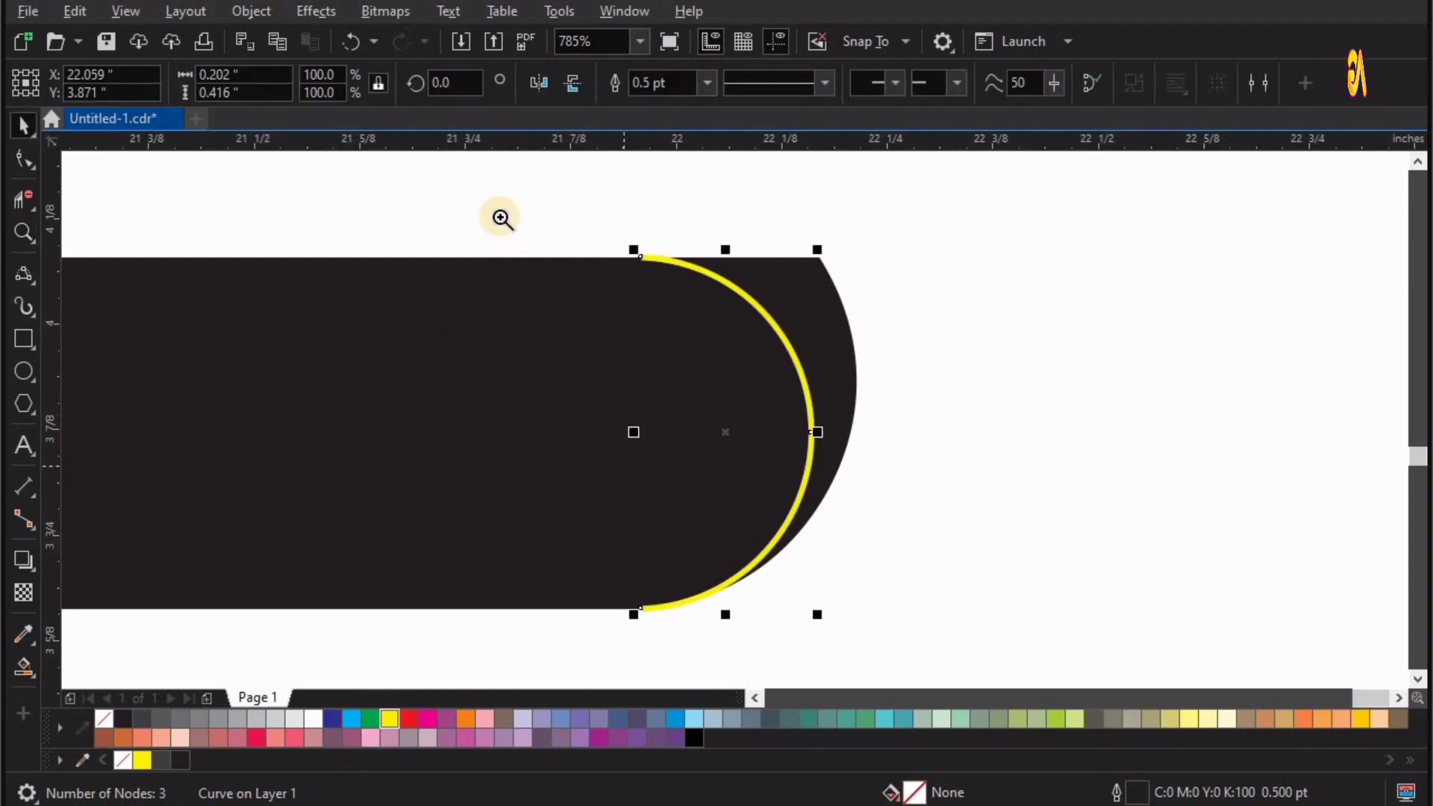
pyautogui.moveTo(470, 193); pyautogui.dragTo(670, 478)
pyautogui.moveTo(768, 266); pyautogui.dragTo(553, 175)
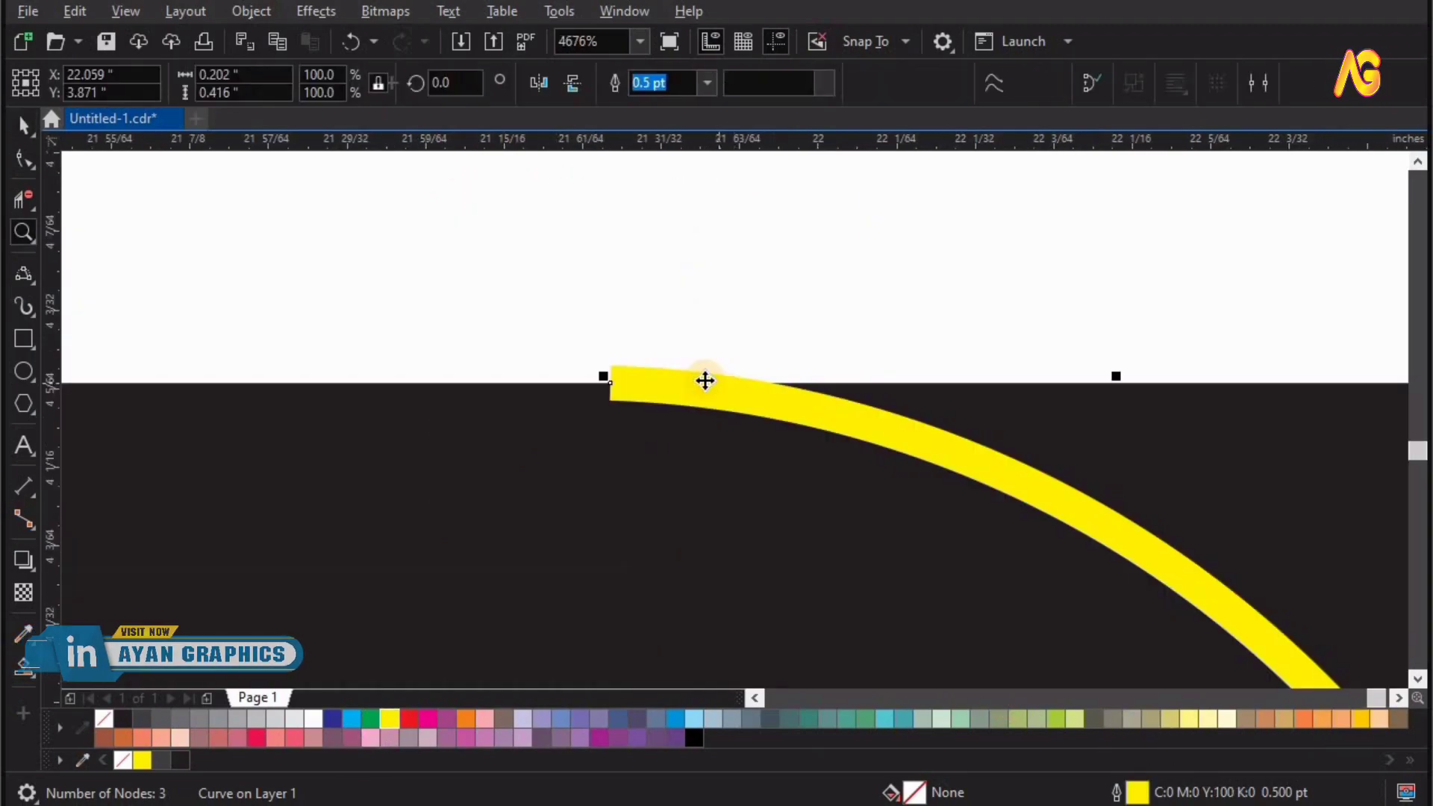
pyautogui.press('F10')
pyautogui.click(612, 384)
pyautogui.click(1173, 405)
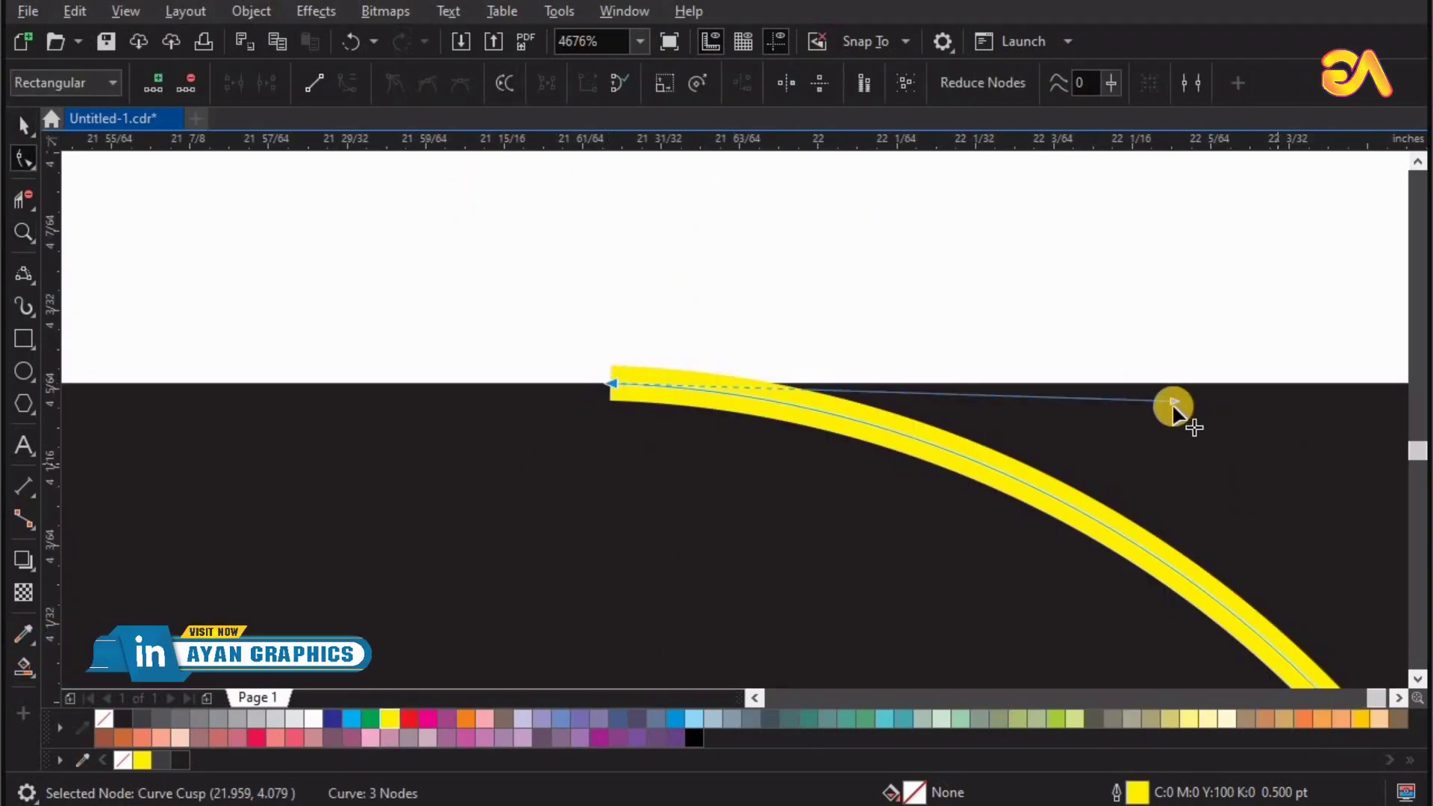
pyautogui.moveTo(1175, 401); pyautogui.dragTo(1178, 384)
pyautogui.scroll(-4, 1094, 397)
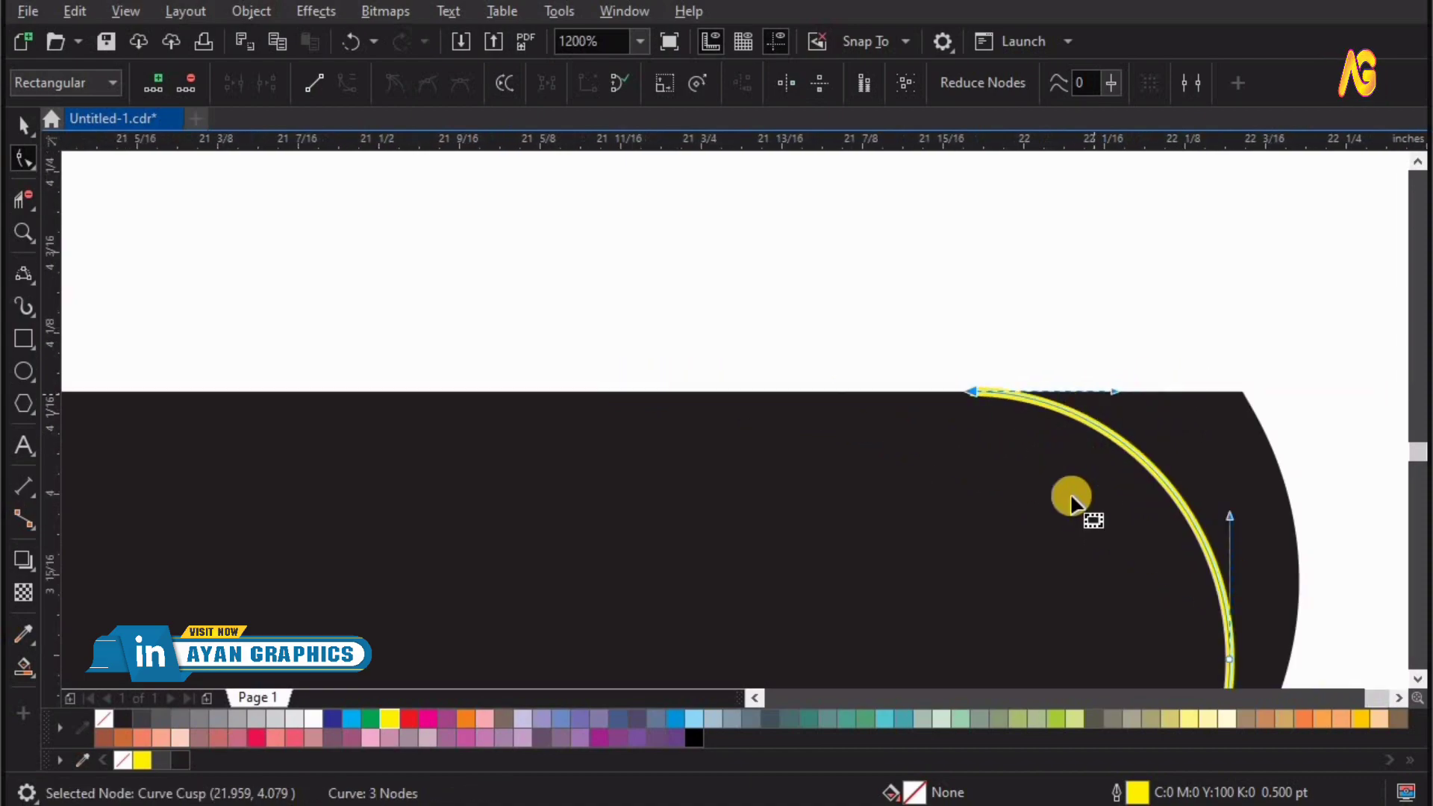
# Level the control handle of the yellow curve's lower end node with the base bar's bottom edge.
pyautogui.press('z')
pyautogui.moveTo(925, 450); pyautogui.dragTo(1195, 583)
pyautogui.press('F10')
pyautogui.press('z')
pyautogui.moveTo(576, 577); pyautogui.dragTo(1123, 330)
pyautogui.press('F10')
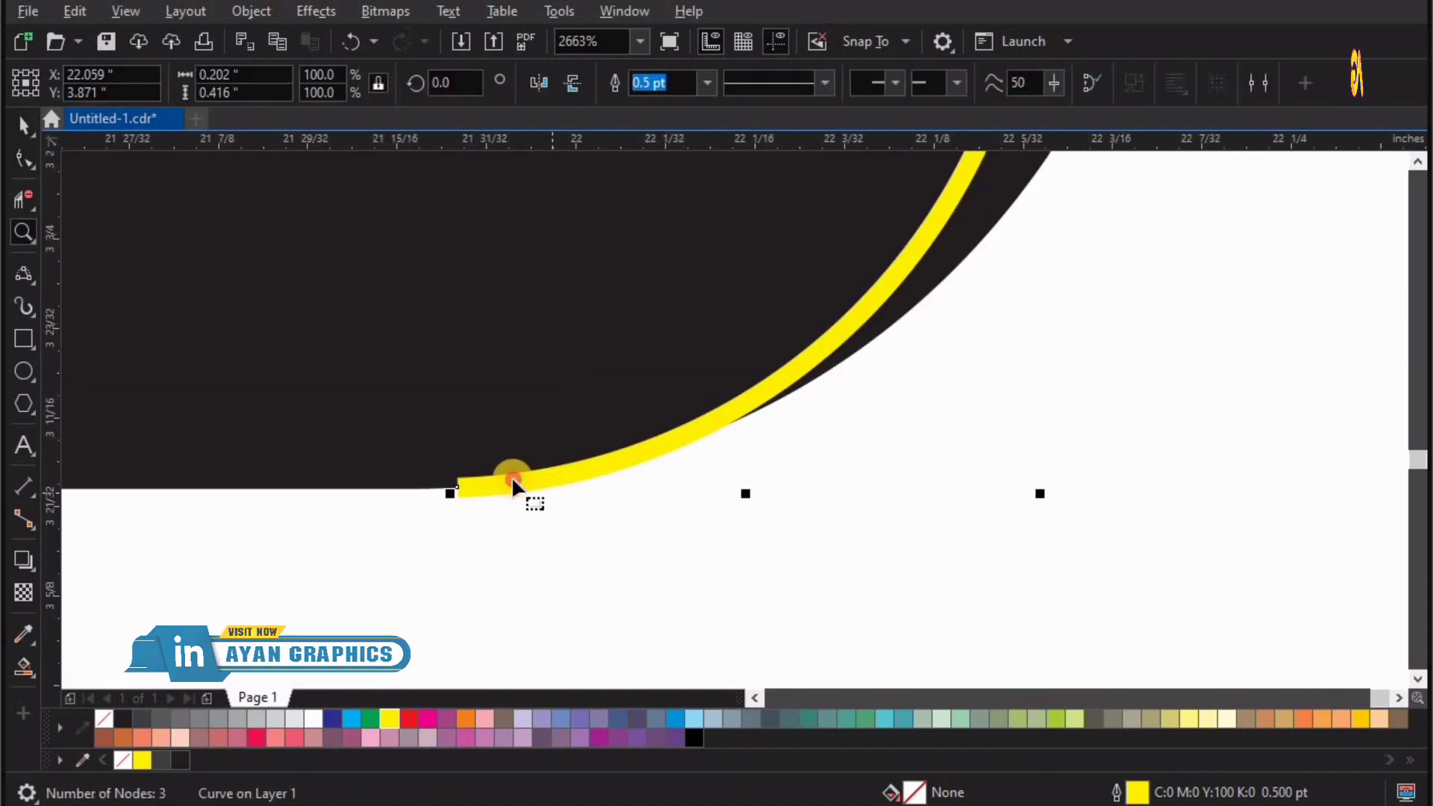
pyautogui.click(452, 489)
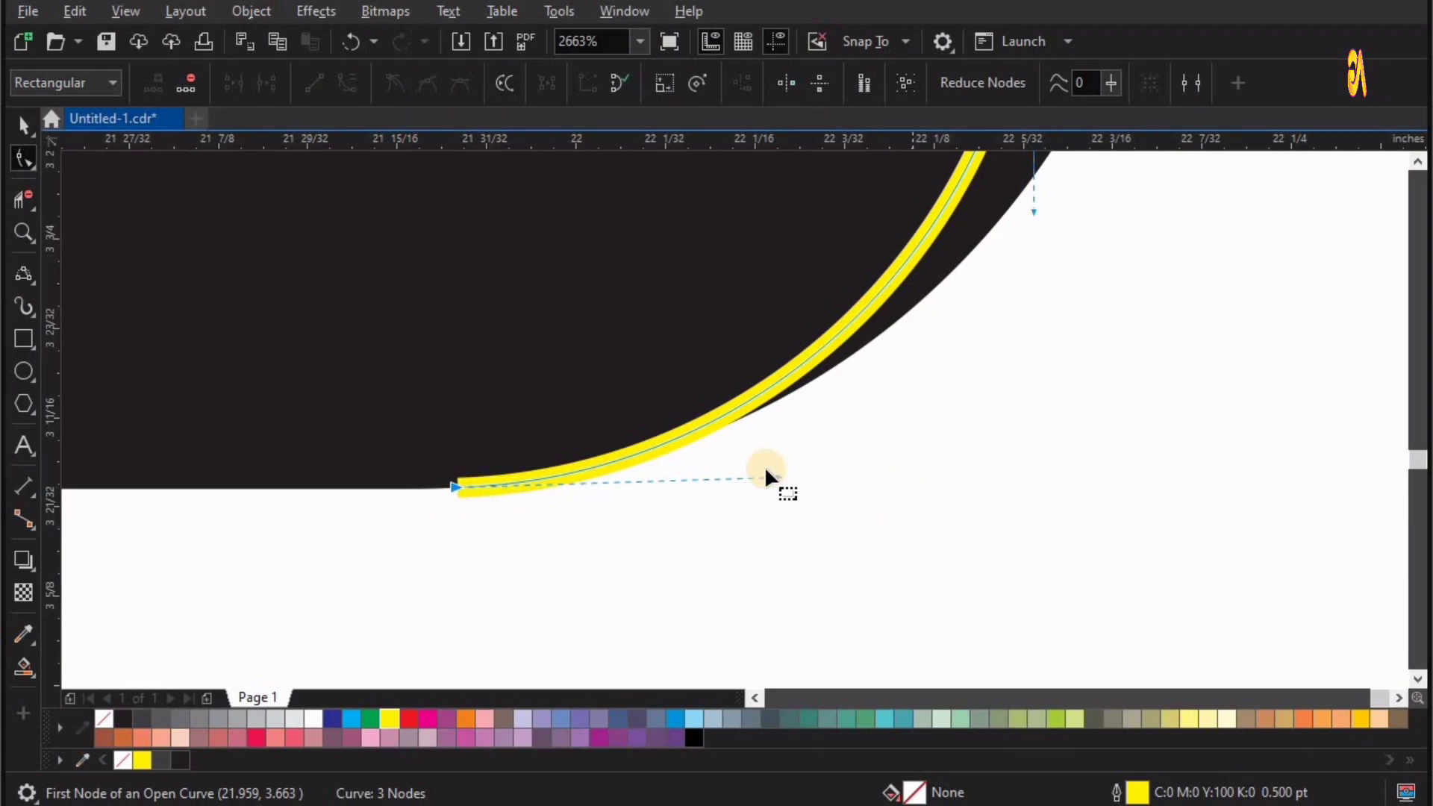
pyautogui.moveTo(772, 477); pyautogui.dragTo(774, 483)
pyautogui.scroll(-2, 1009, 405)
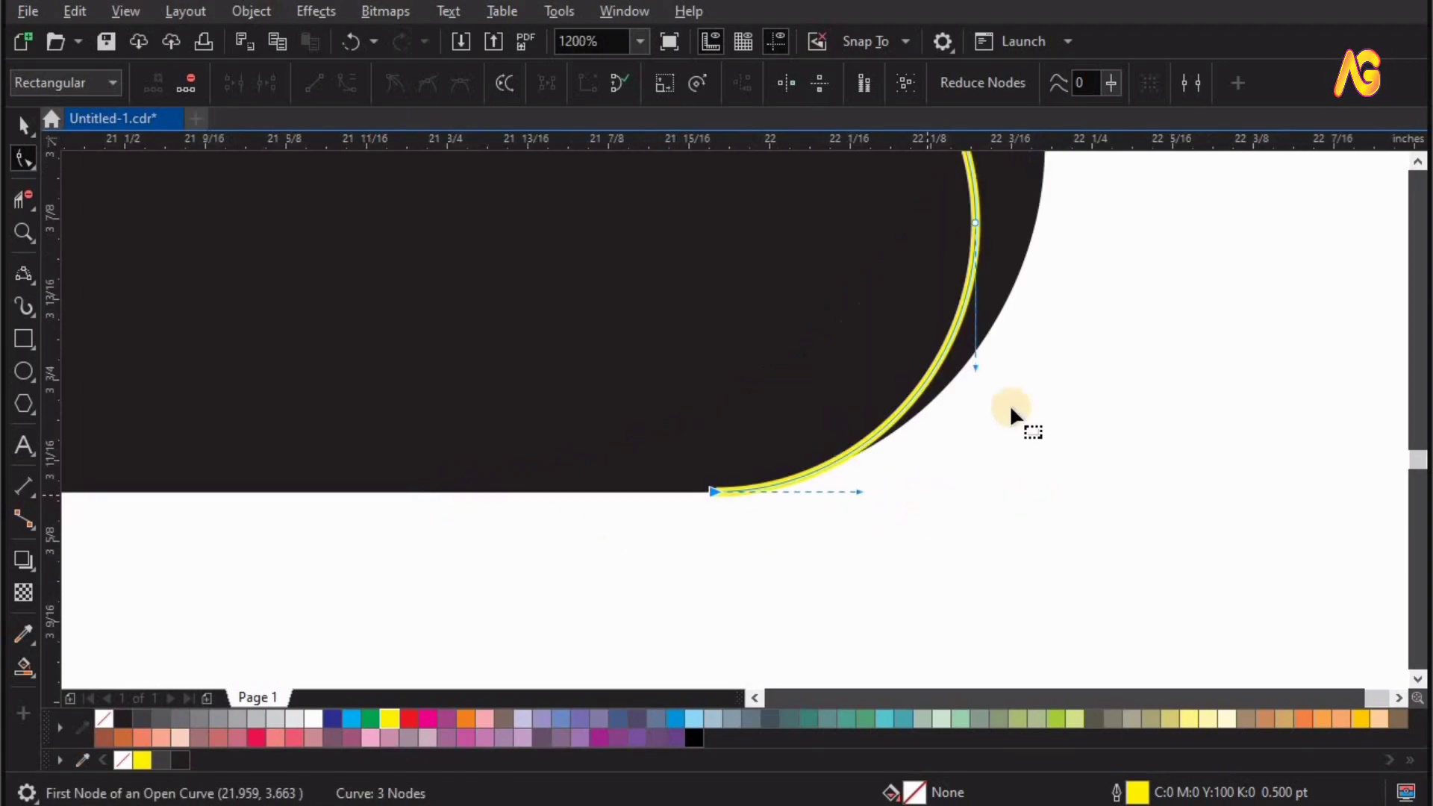
# Delete the middle node of the yellow cap curve.
pyautogui.moveTo(854, 429); pyautogui.dragTo(960, 328)
pyautogui.press('Delete')
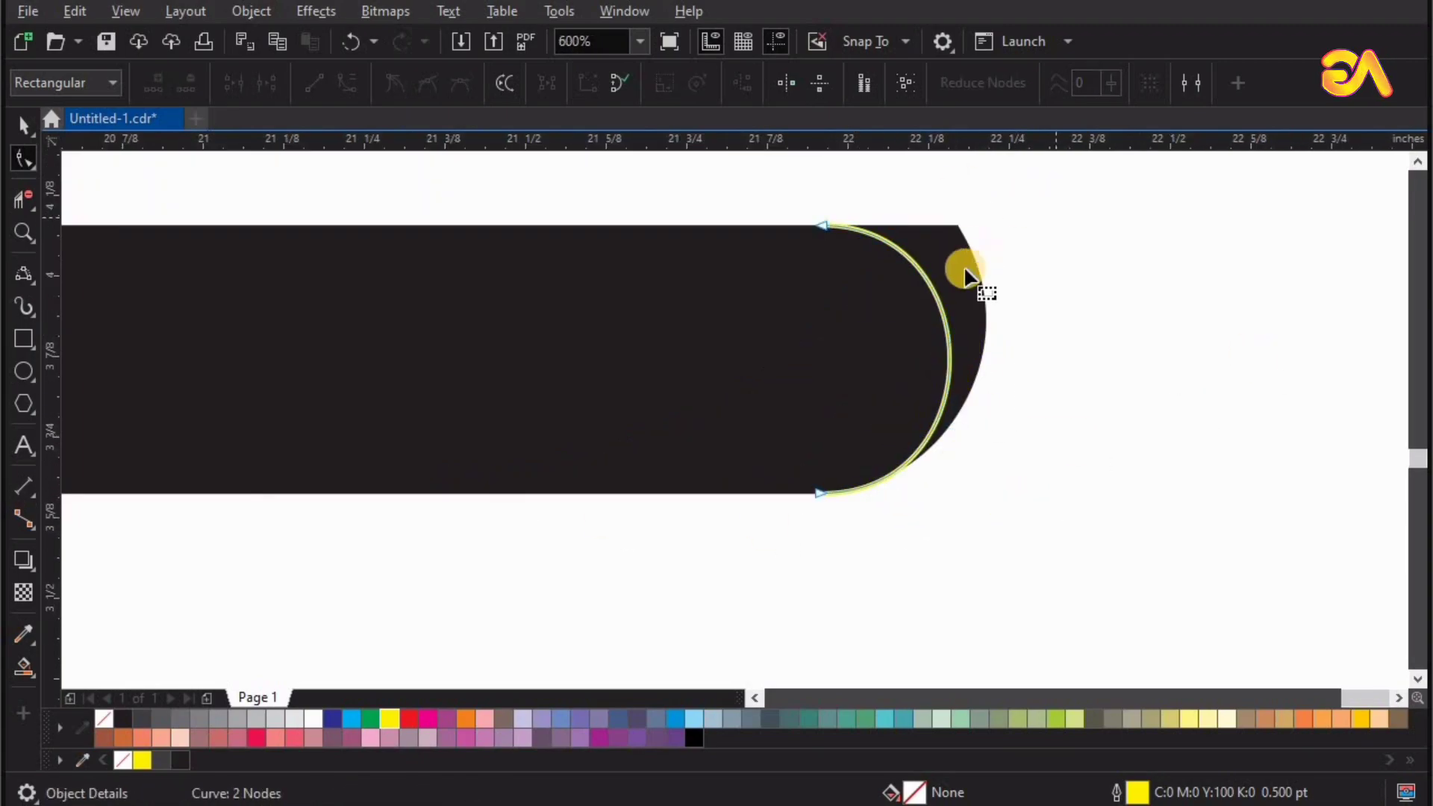
pyautogui.press('space')
# Create a Smart Fill shape from the outer triangle frame, bounded by the yellow cap curve at the base bar's right end.
pyautogui.scroll(-2, 151, 533)
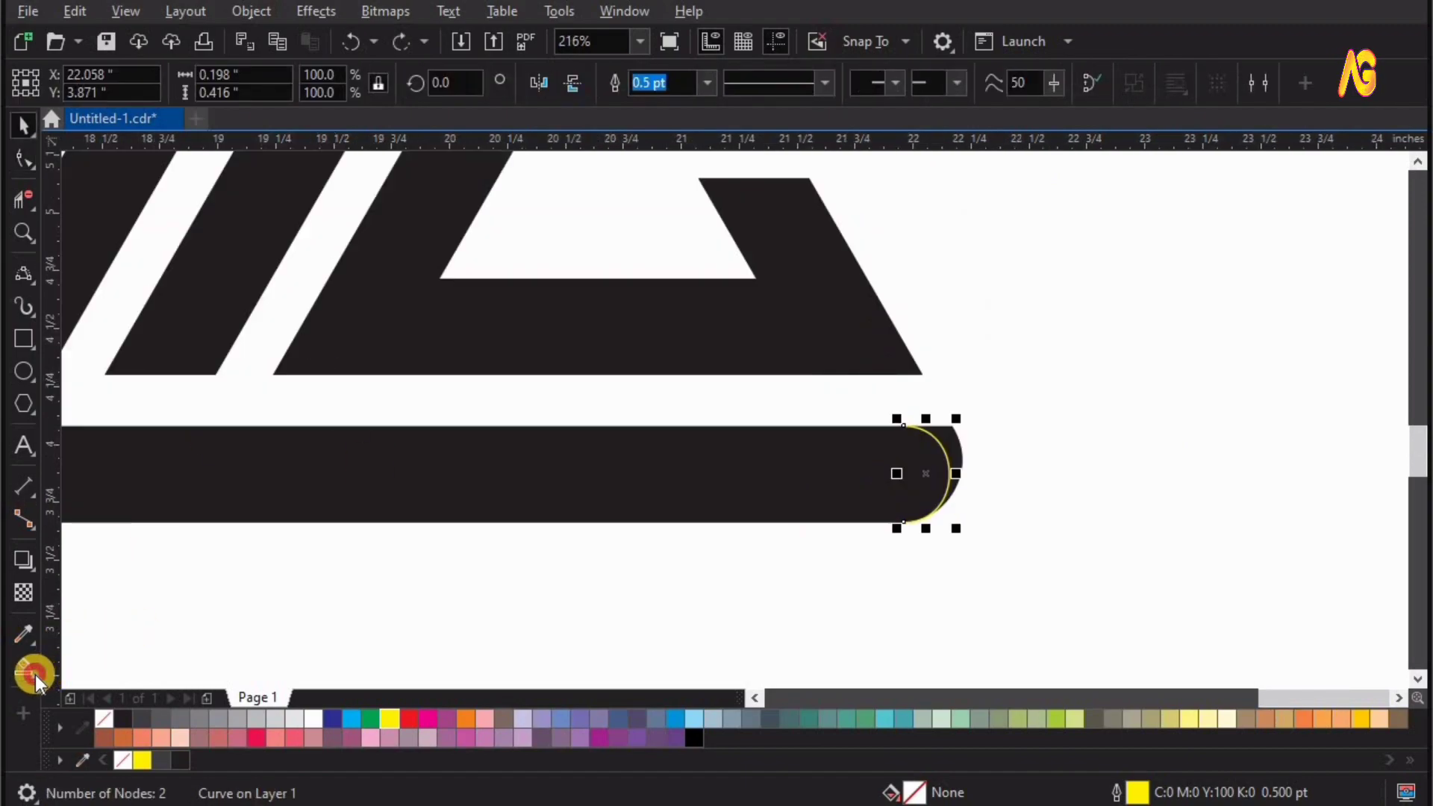
pyautogui.click(34, 675)
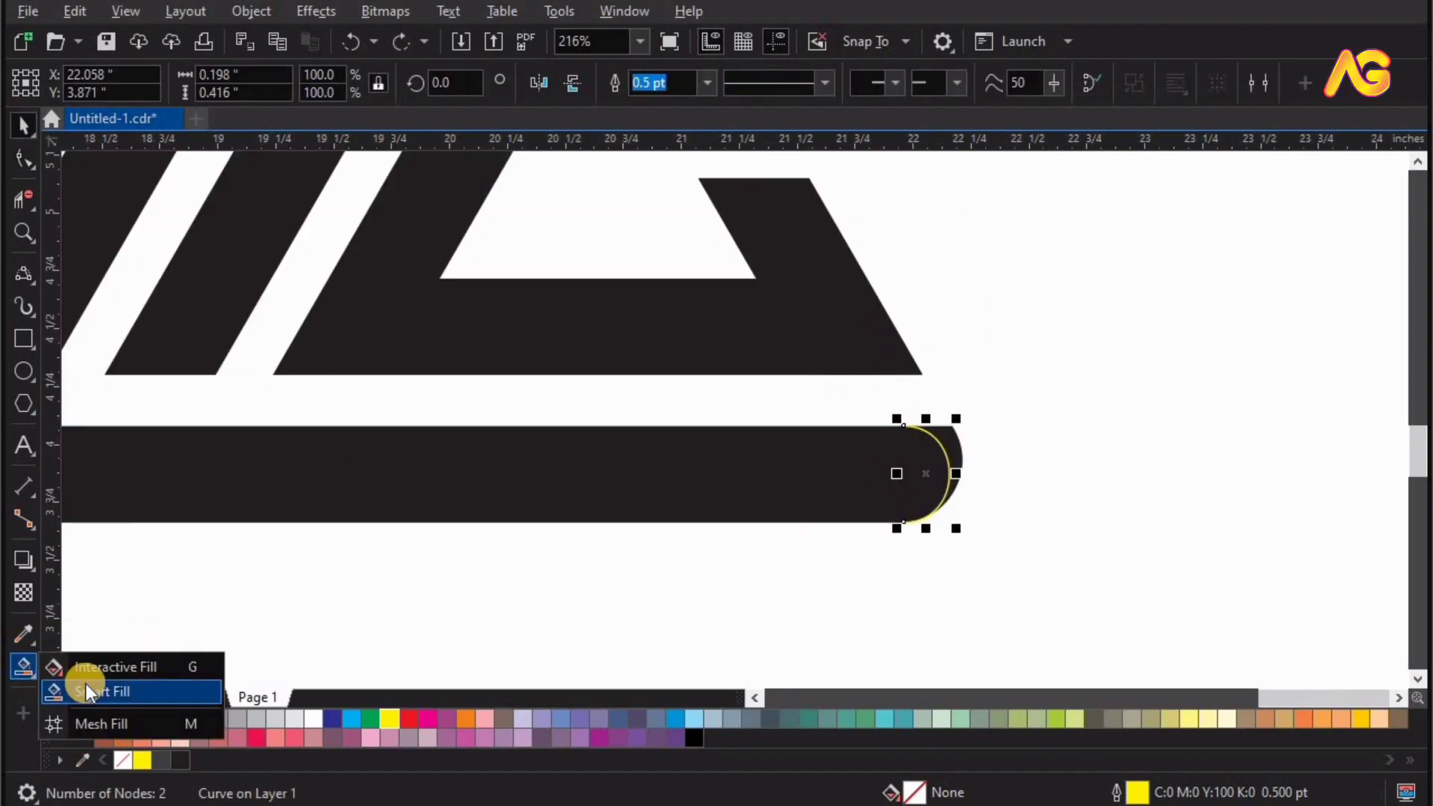
pyautogui.click(636, 484)
pyautogui.press('space')
# Try to move the original triangle curve aside, delete it and recolour the filled copy black.
pyautogui.scroll(-3, 1030, 373)
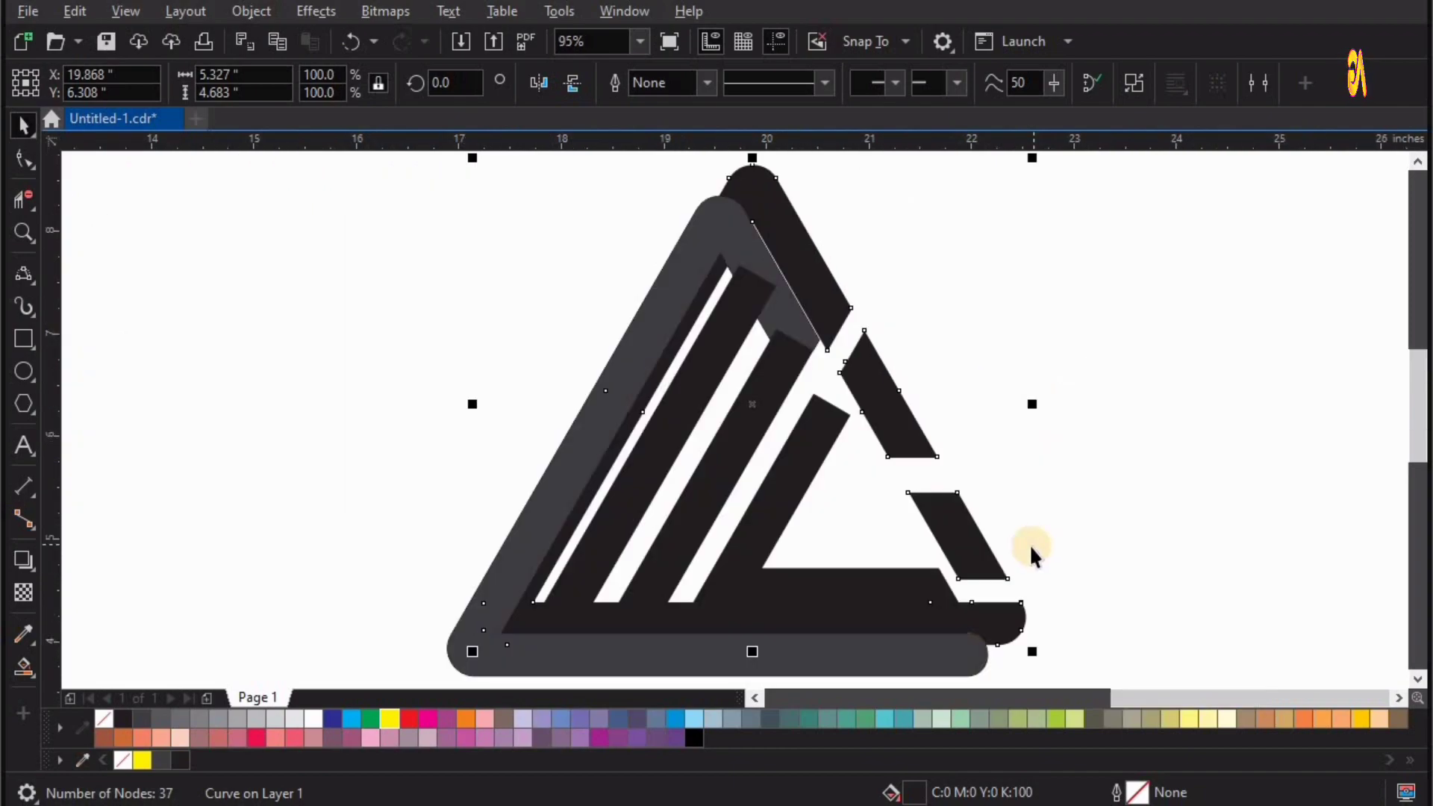
pyautogui.press('Delete')
pyautogui.click(1065, 456)
pyautogui.click(879, 659)
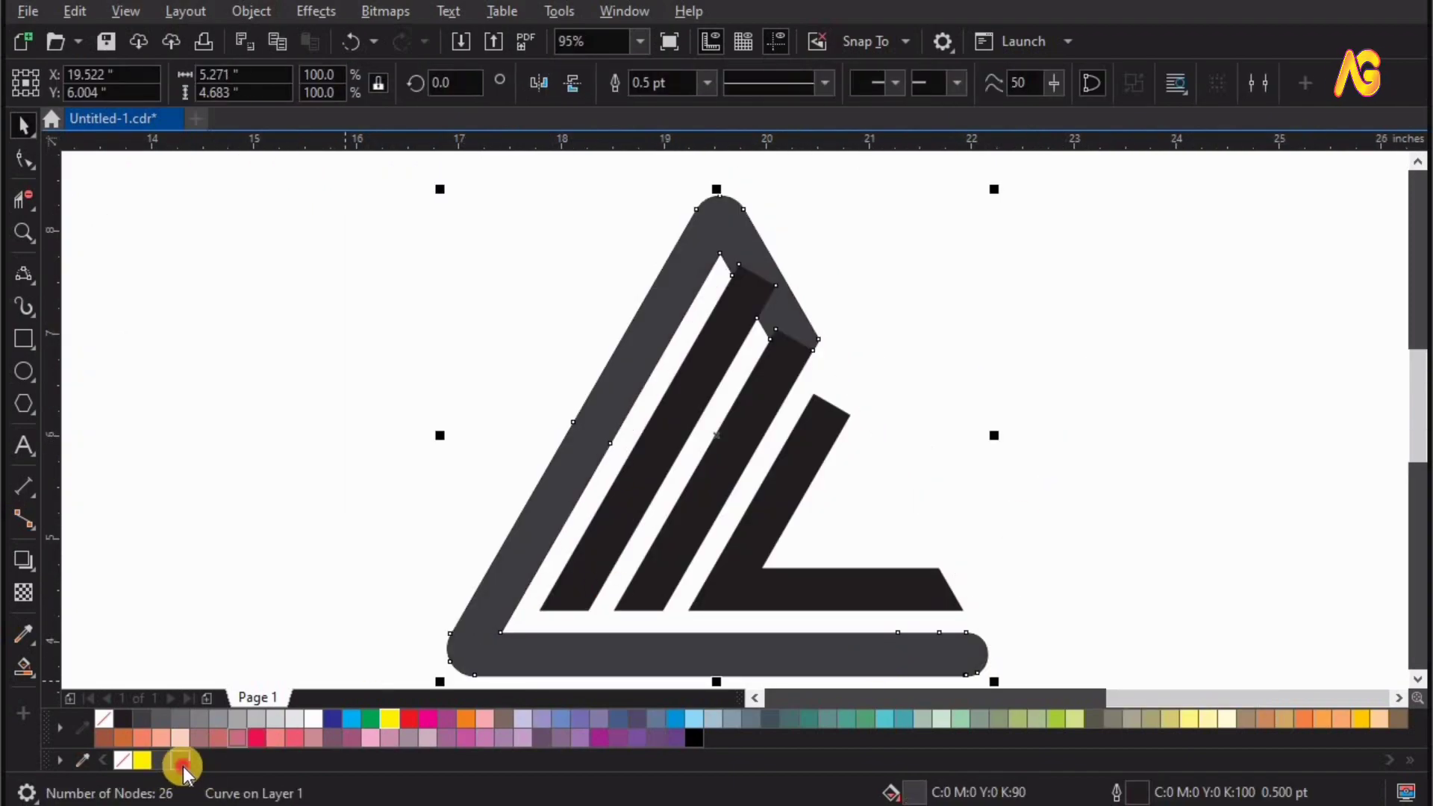
pyautogui.click(182, 765)
pyautogui.click(1100, 413)
# Undo the recolouring, deletion and move of the original triangle, keeping the Smart Fill shape in place.
pyautogui.hotkey('ctrl', 'z')
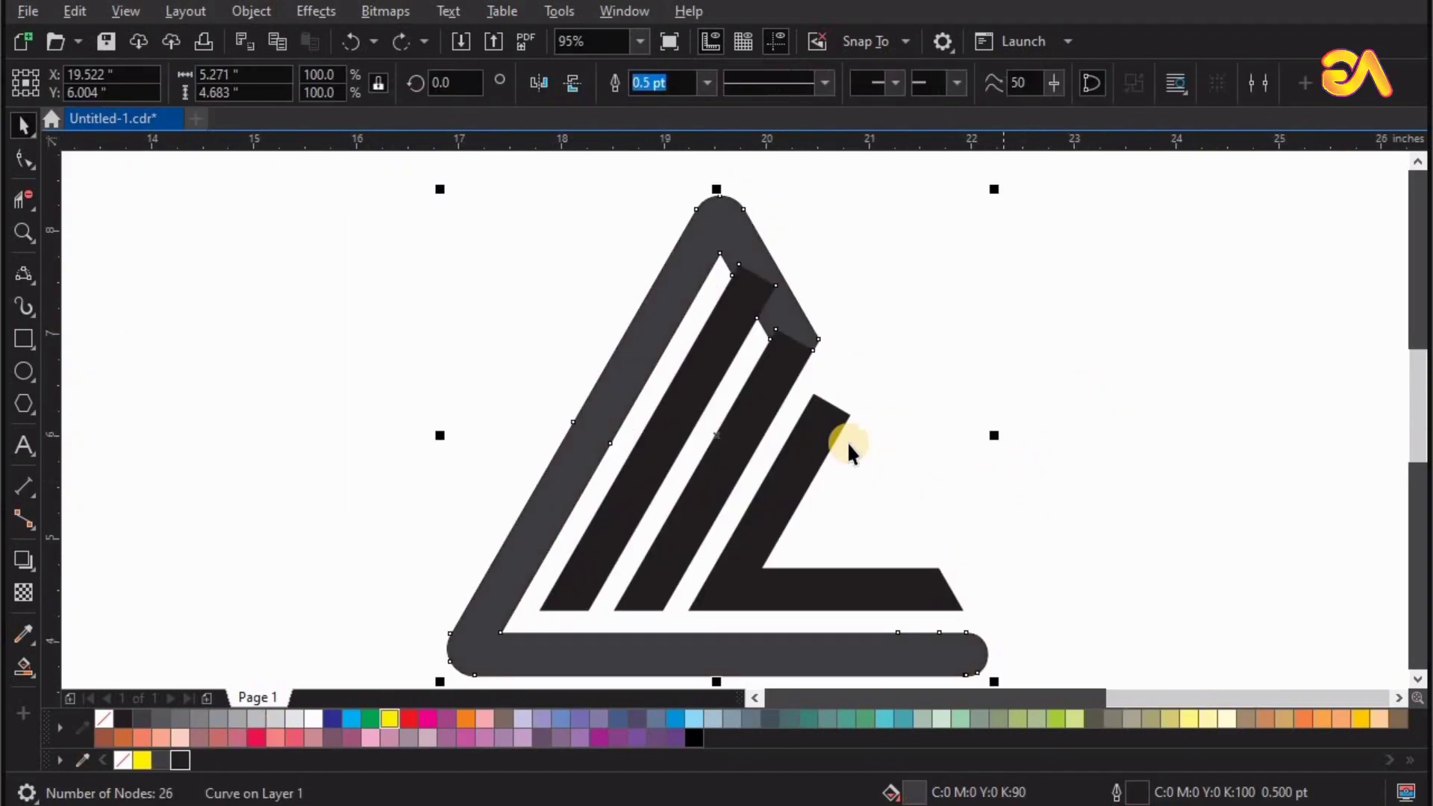
pyautogui.hotkey('ctrl', 'z')
pyautogui.hotkey('ctrl', 'z')
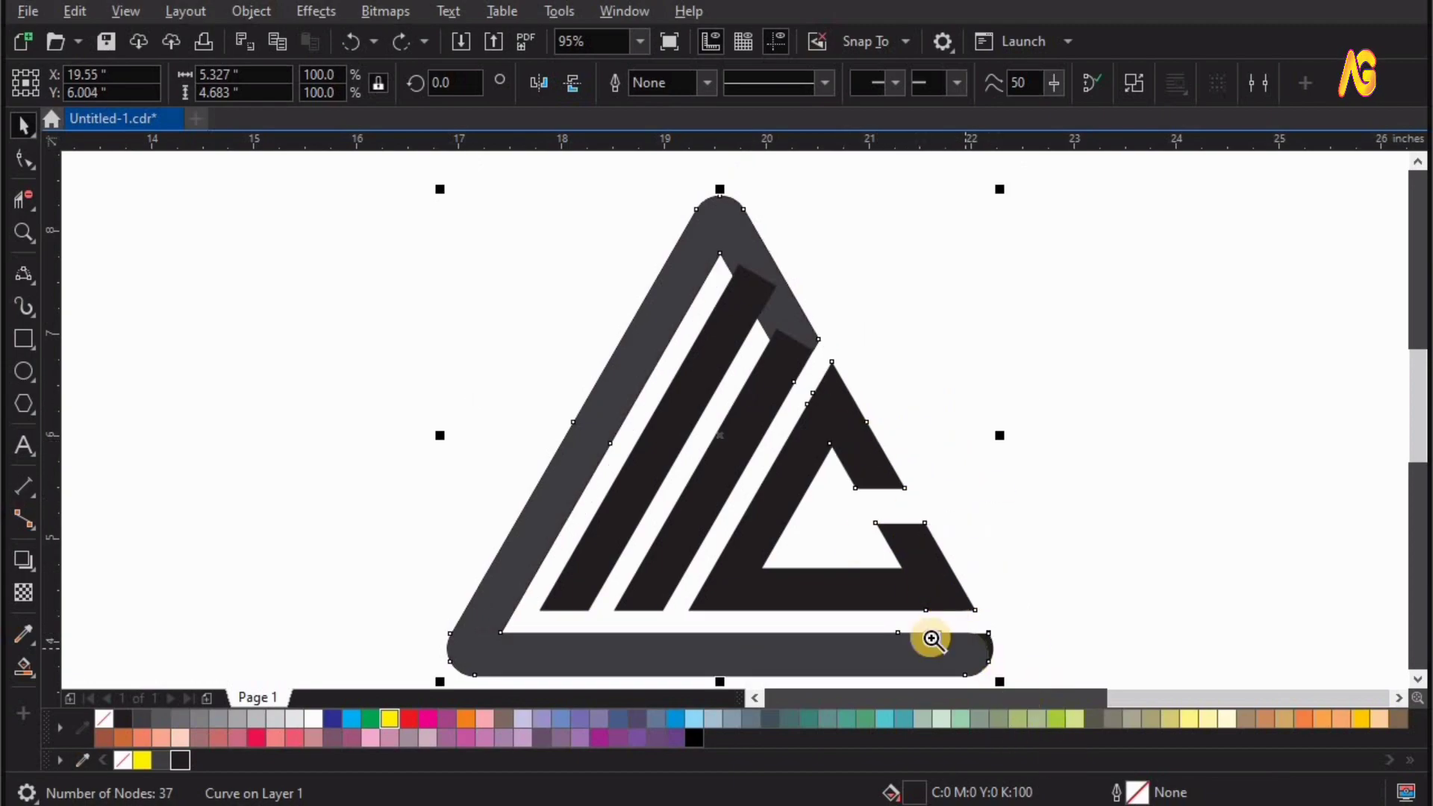
pyautogui.moveTo(853, 534); pyautogui.dragTo(1103, 746)
pyautogui.press('F4')
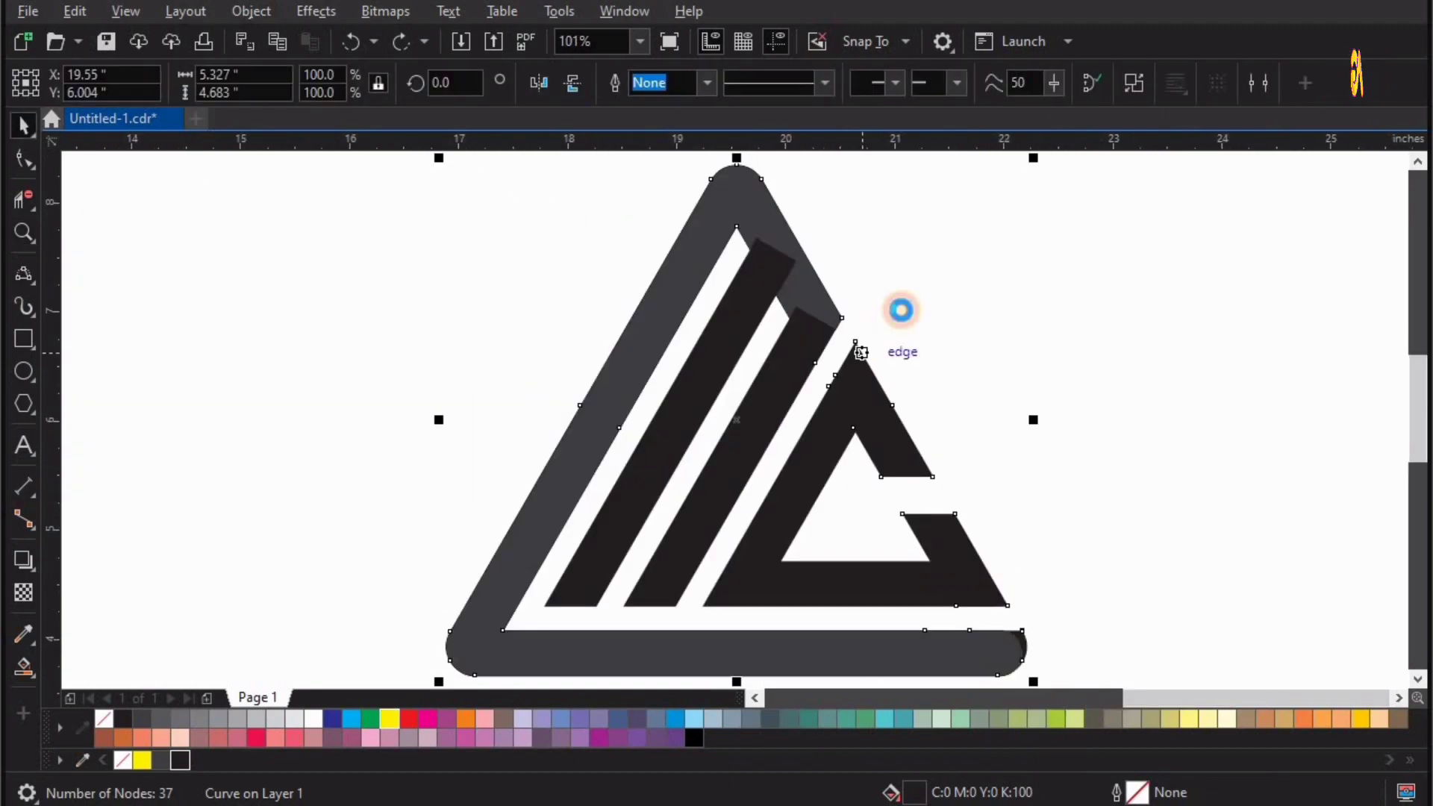
pyautogui.moveTo(862, 352); pyautogui.dragTo(900, 310)
pyautogui.hotkey('ctrl', 'z')
pyautogui.hotkey('ctrl', 'z')
pyautogui.hotkey('ctrl', 'z')
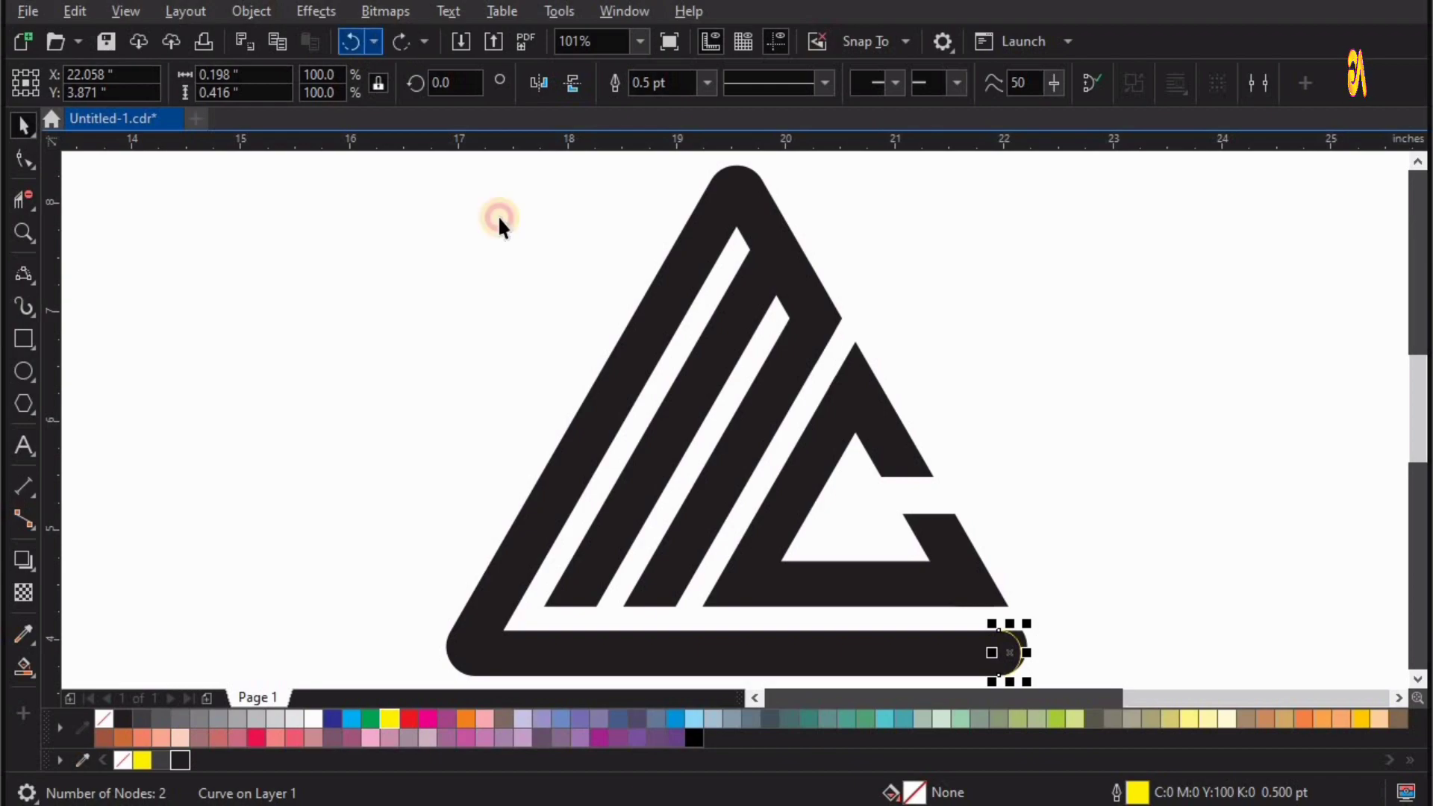
pyautogui.click(402, 42)
# Break the original triangle curve apart and delete its outer frame piece lying beneath the filled copy.
pyautogui.click(1036, 624)
pyautogui.rightClick(1022, 641)
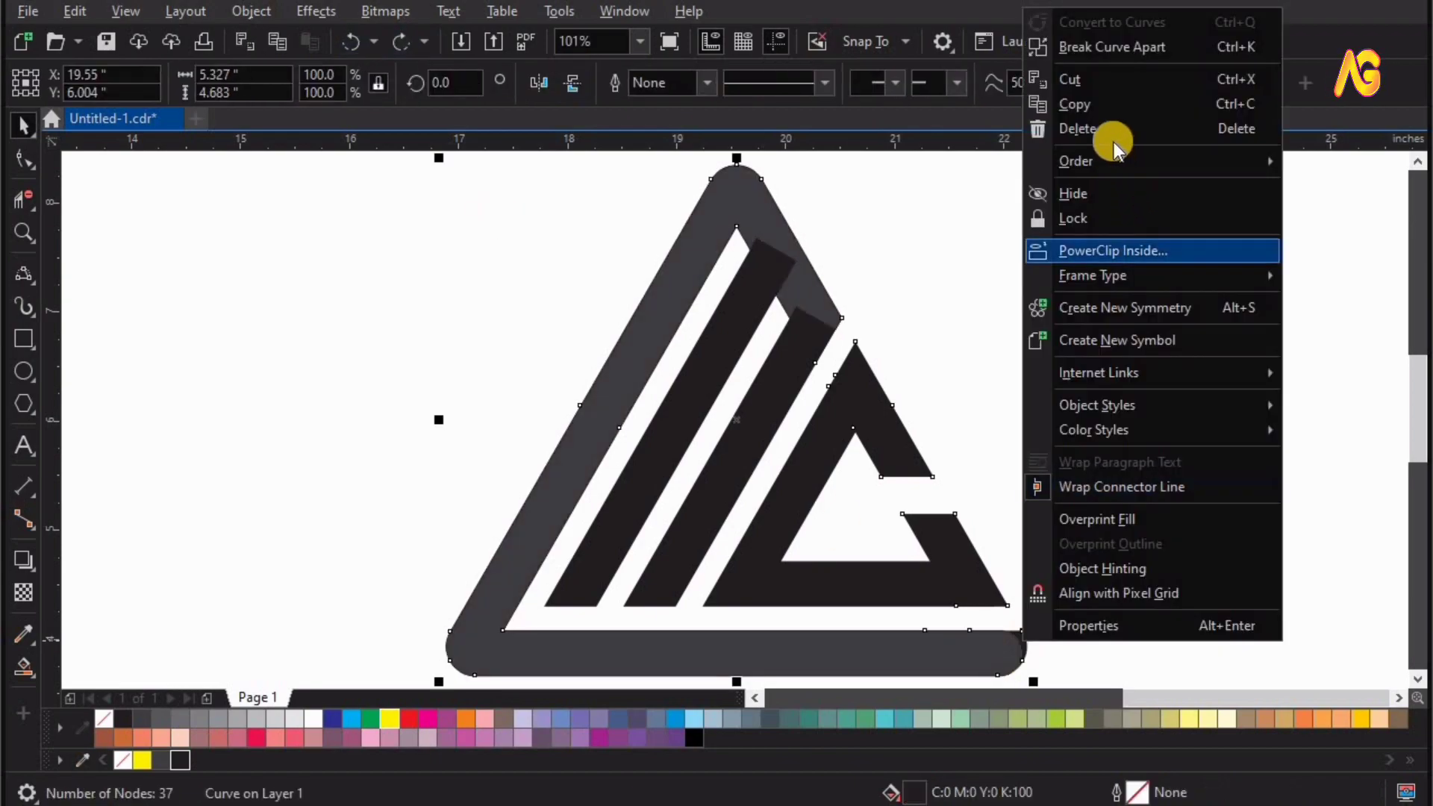
pyautogui.click(1087, 46)
pyautogui.click(1091, 597)
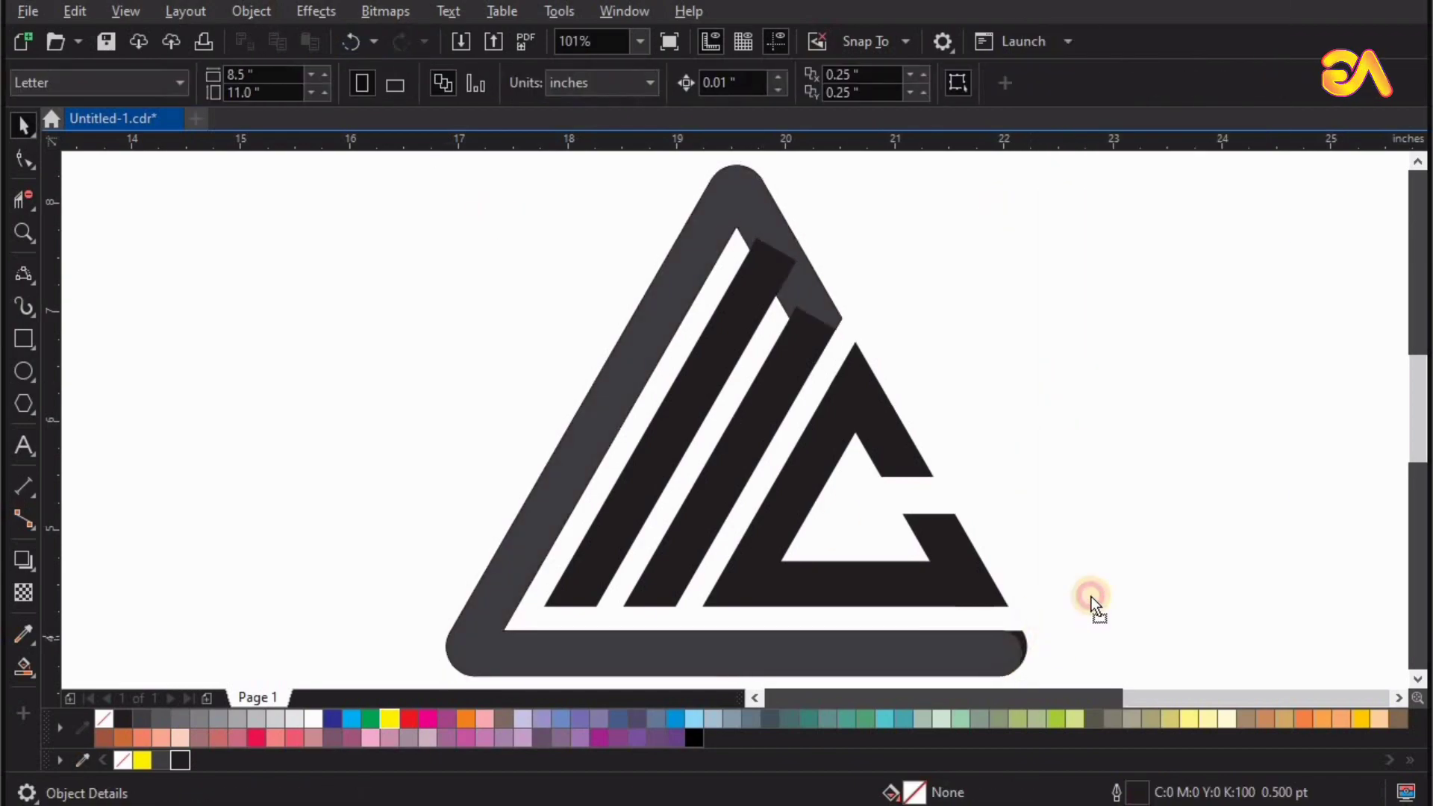
pyautogui.moveTo(840, 316); pyautogui.dragTo(990, 236)
pyautogui.press('Delete')
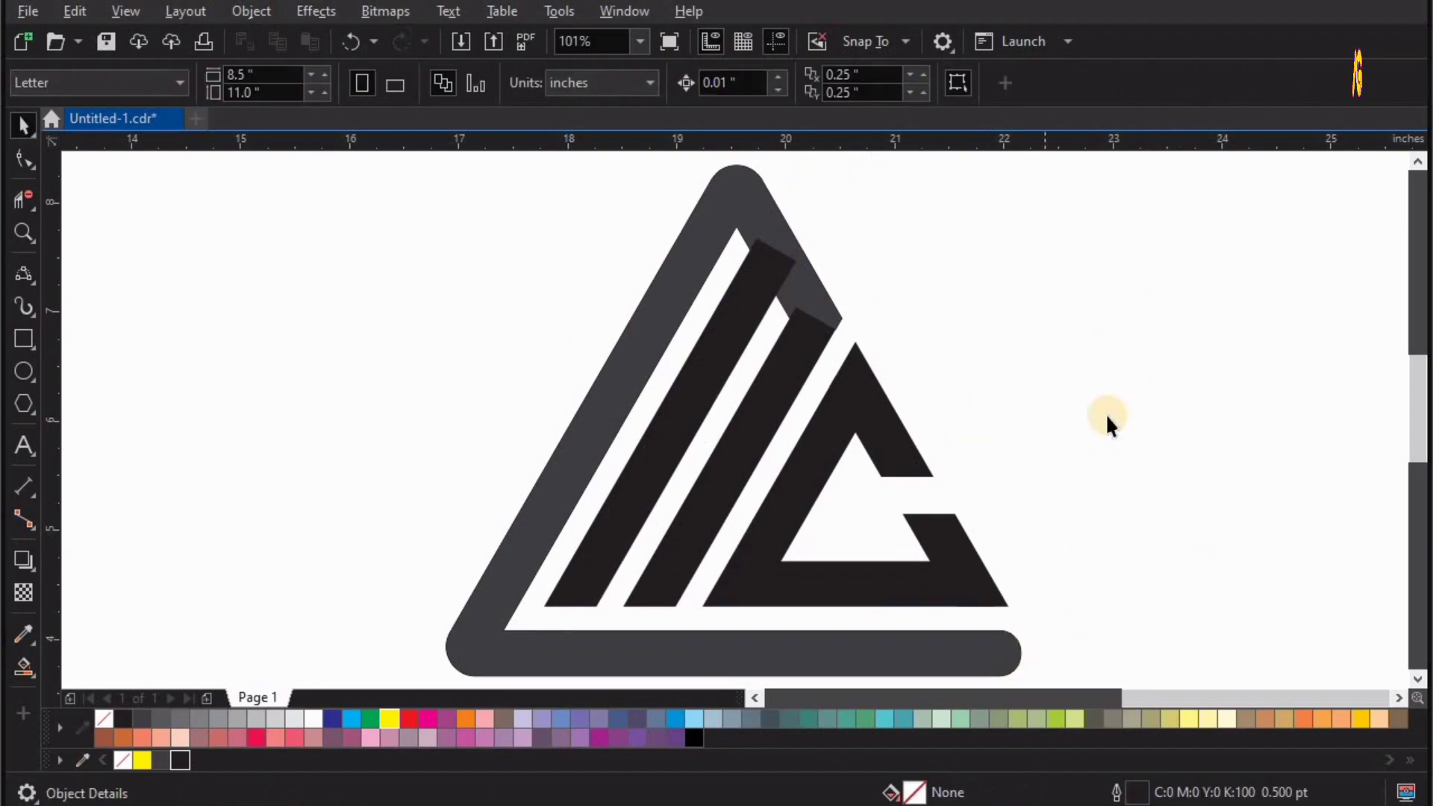
# Recolour the filled outer triangle frame black to match the inner bars.
pyautogui.click(995, 672)
pyautogui.click(188, 758)
pyautogui.click(1055, 592)
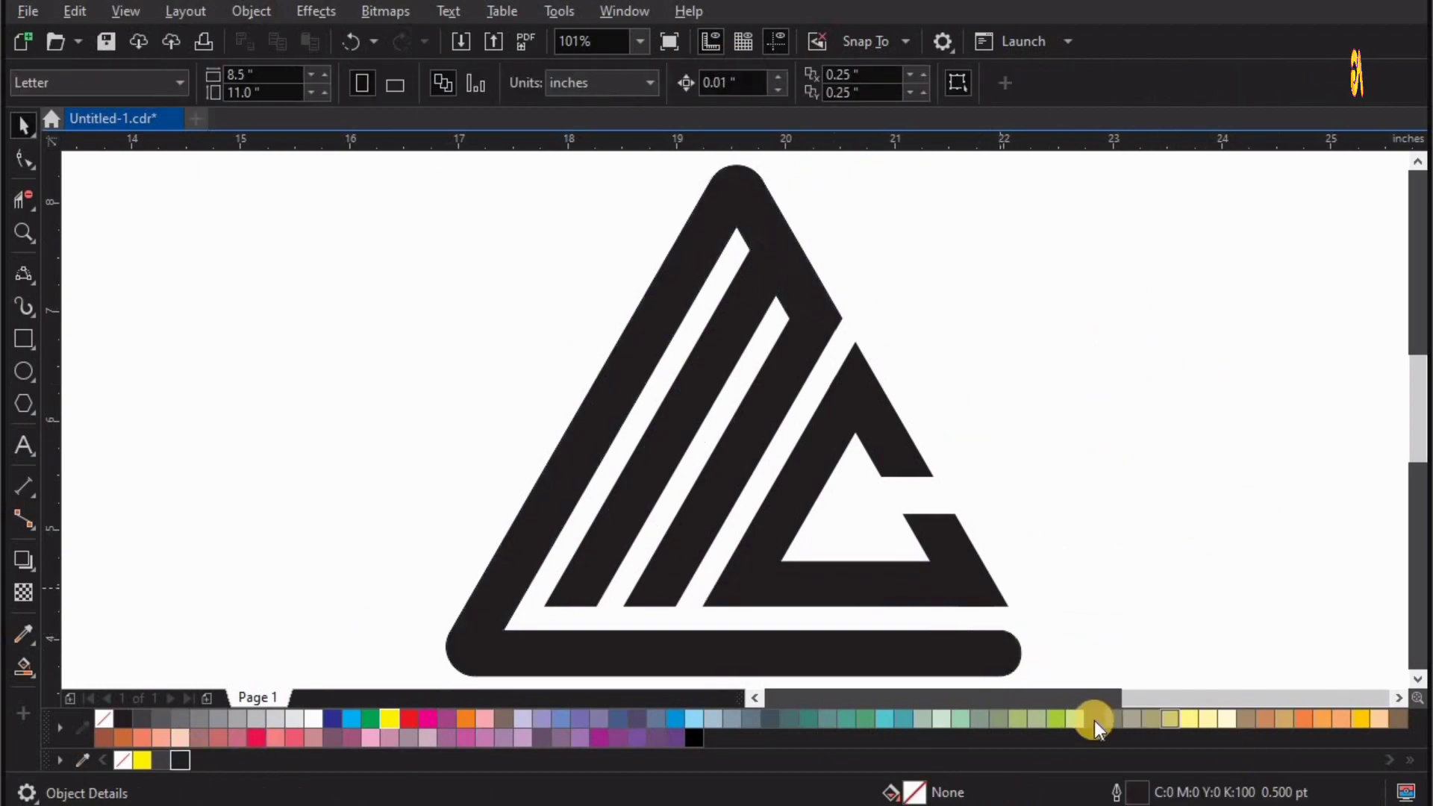
pyautogui.press('F4')
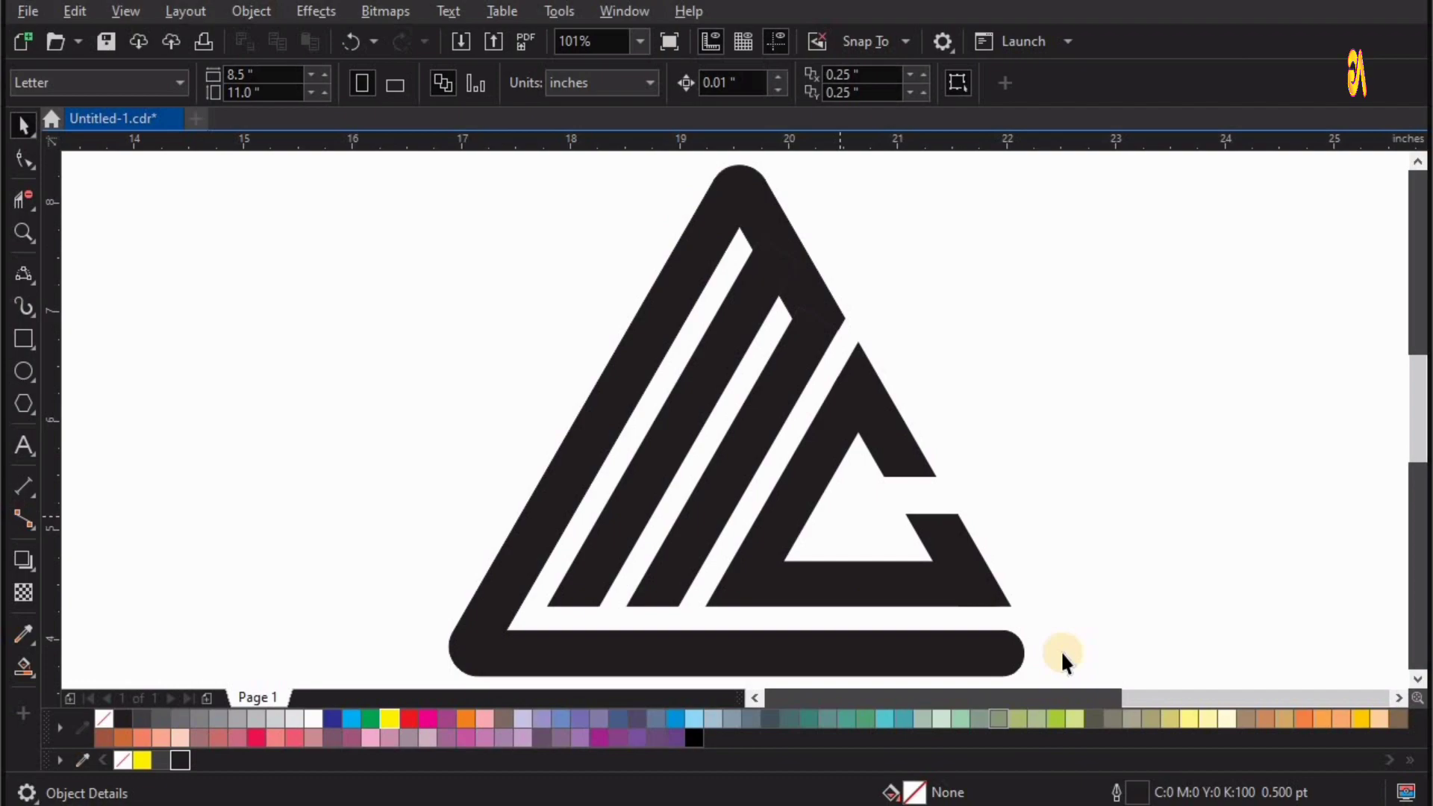
pyautogui.press('F2')
pyautogui.moveTo(585, 301); pyautogui.dragTo(1105, 688)
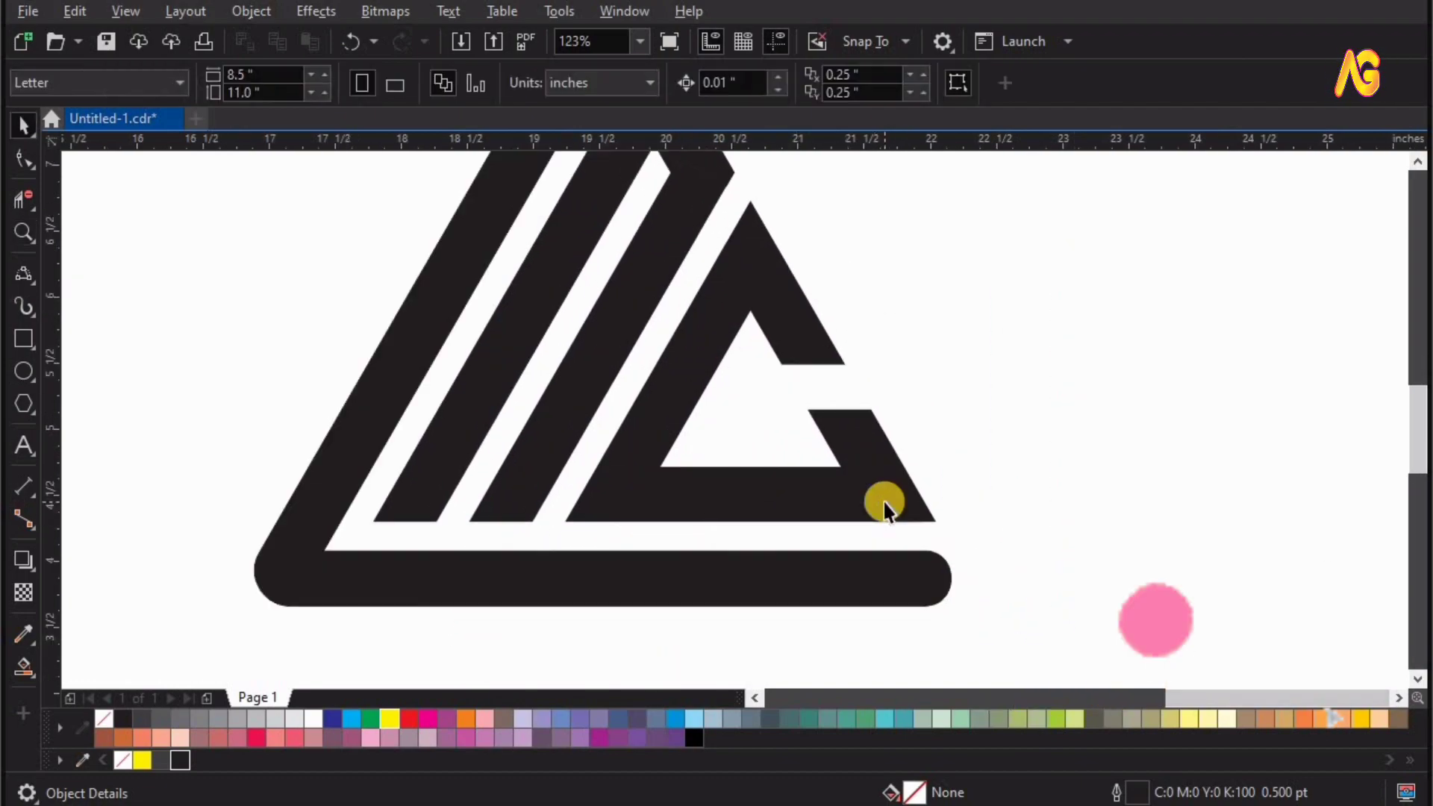